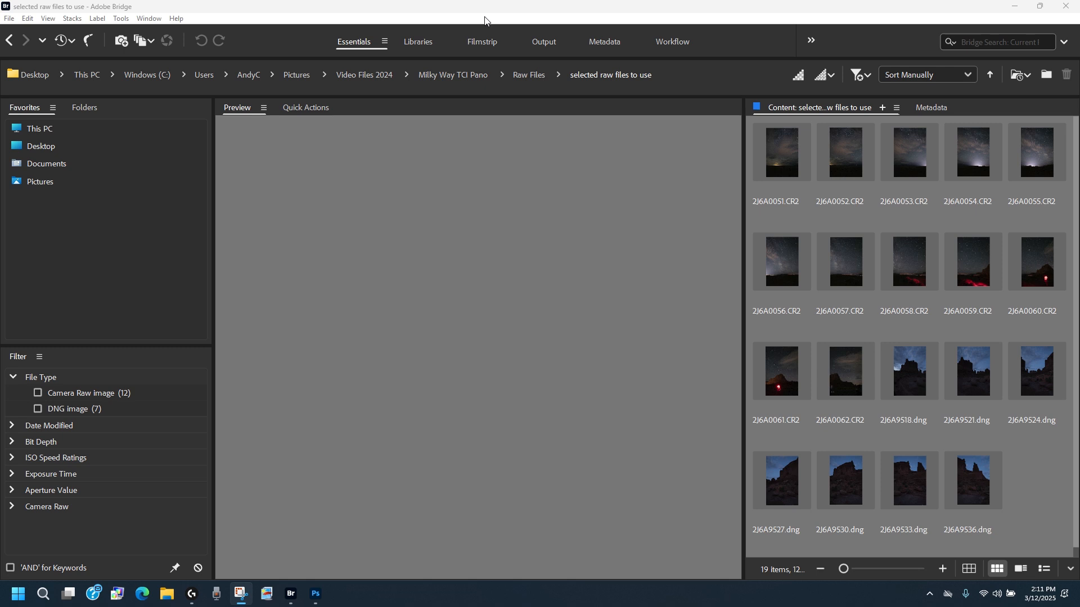
Preview the foreground DNG files, and open the twelve CR2 files 2J6A0051 to 2J6A0062 together in Camera Raw.
left_click(912, 379)
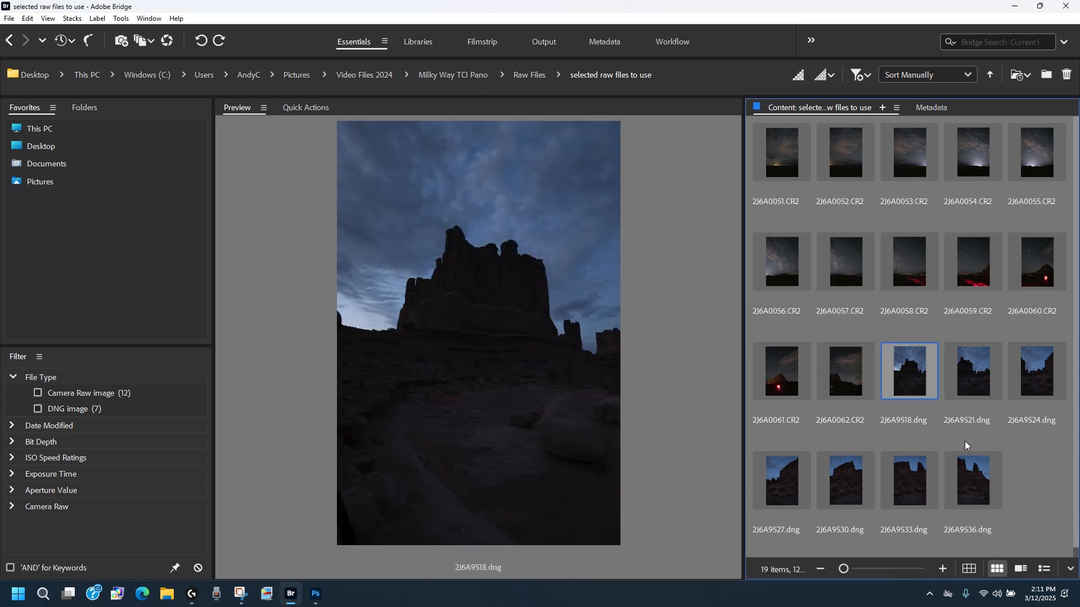
left_click(973, 488, "shift")
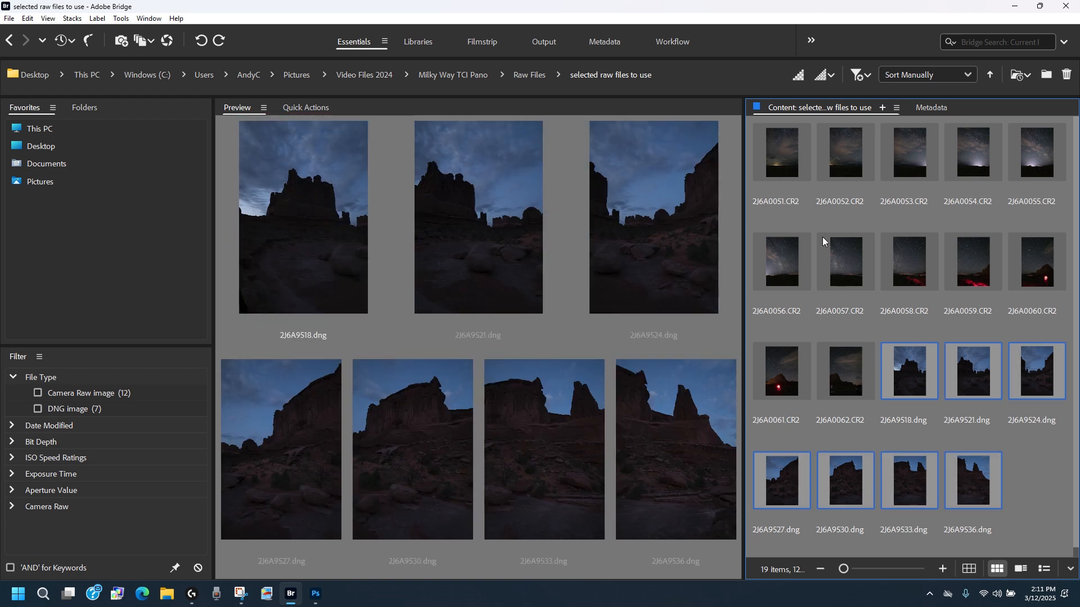
left_click(787, 152)
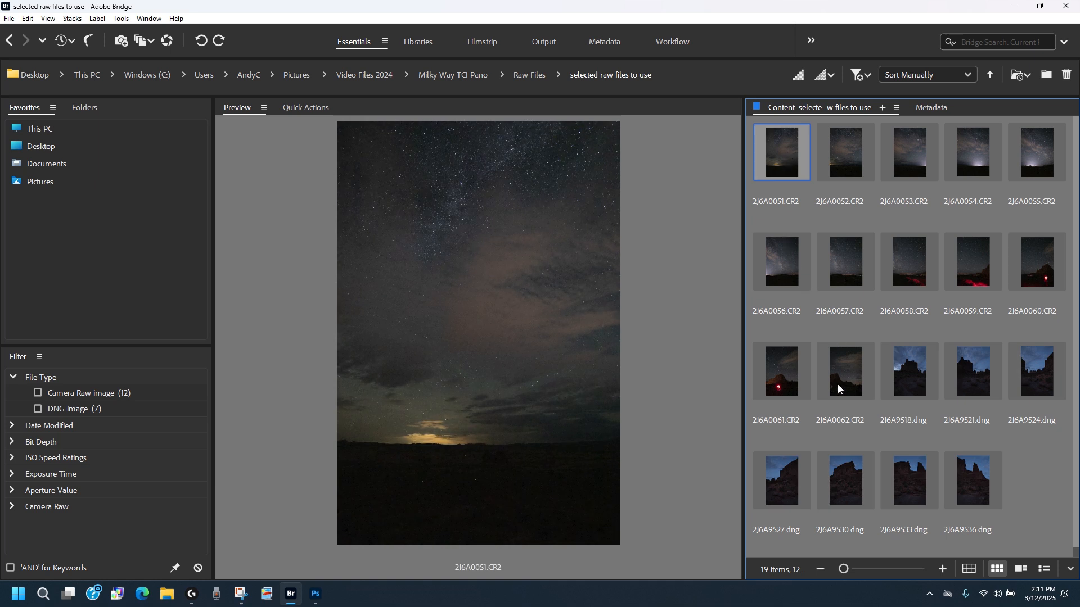
left_click(838, 383, "shift")
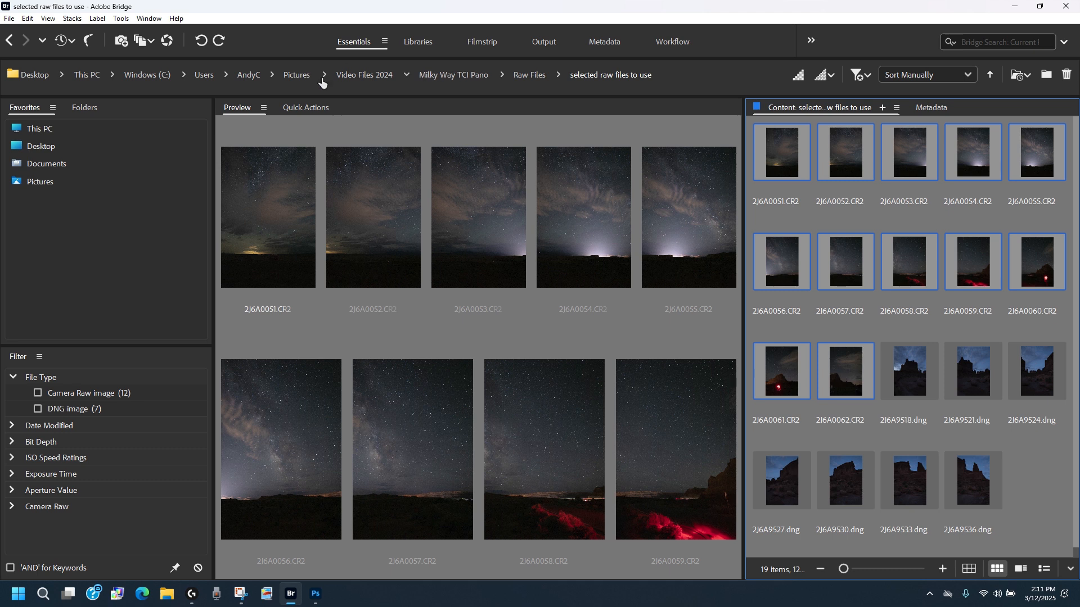
left_click(167, 43)
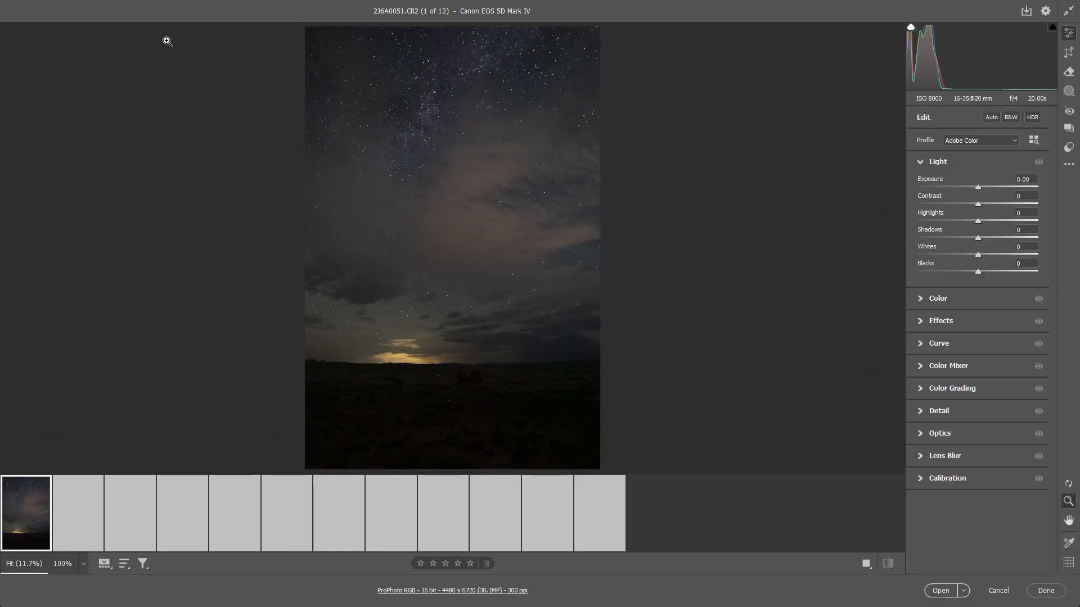
Denoise all twelve CR2 photos with AI at an amount of 50 and finish the Camera Raw session.
key("shift")
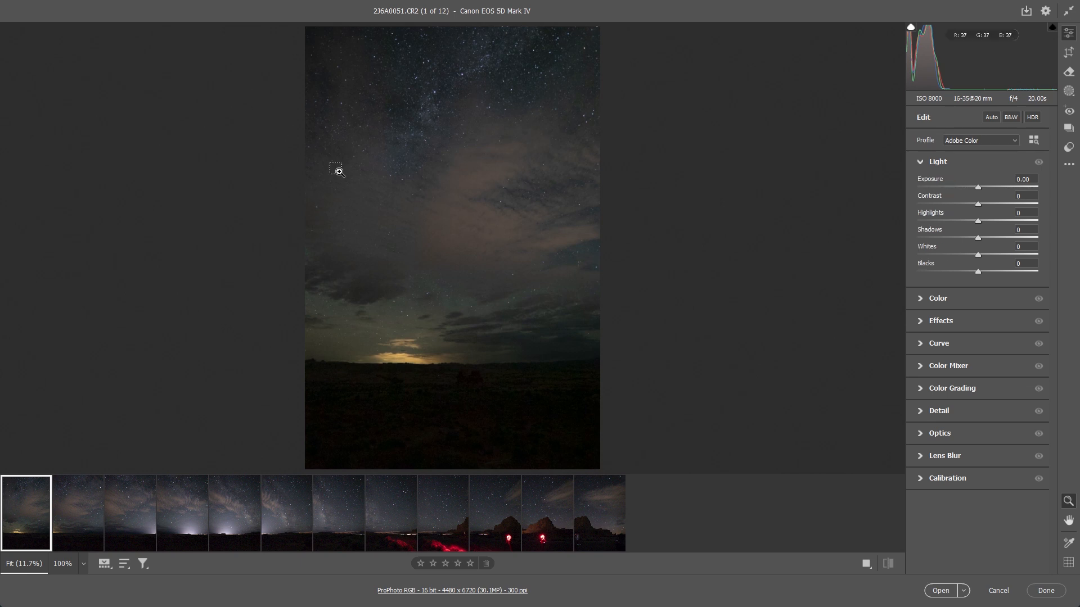
key("ctrl+a")
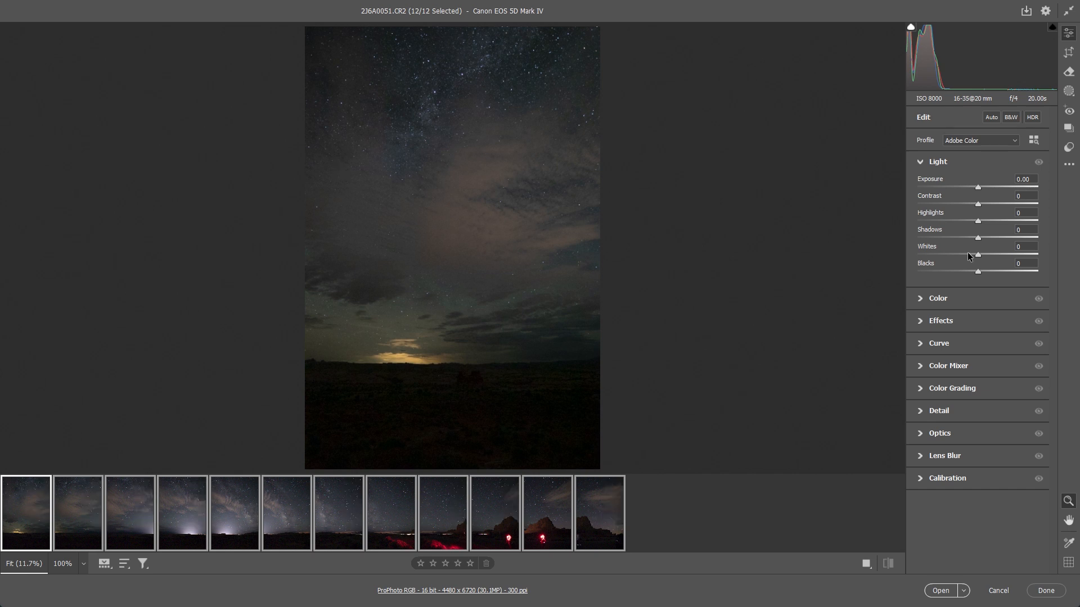
left_click(921, 411)
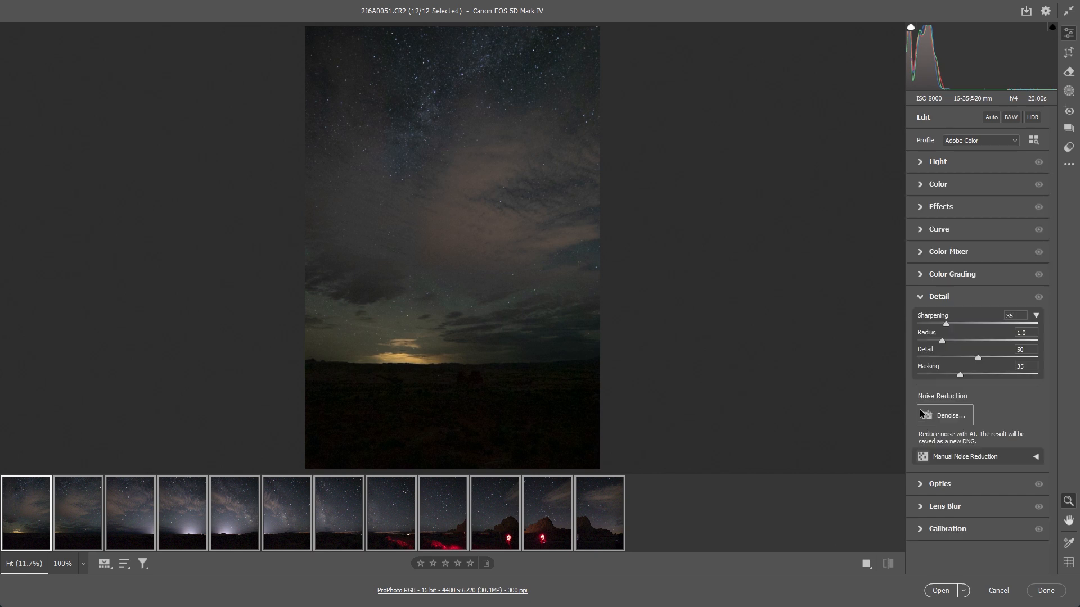
left_click(950, 413)
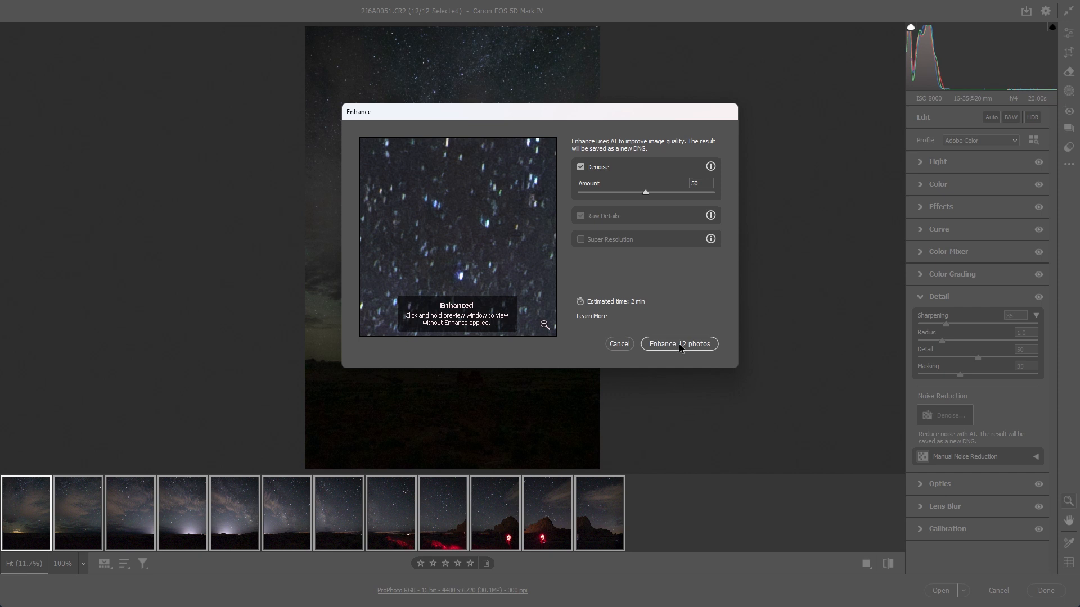
left_click(679, 343)
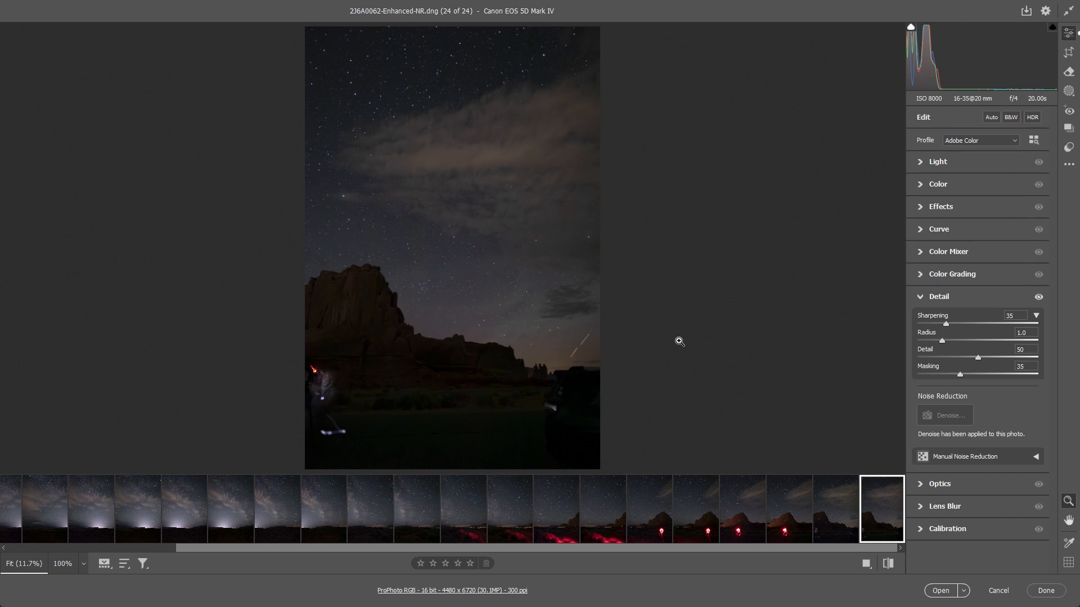
left_click(1045, 591)
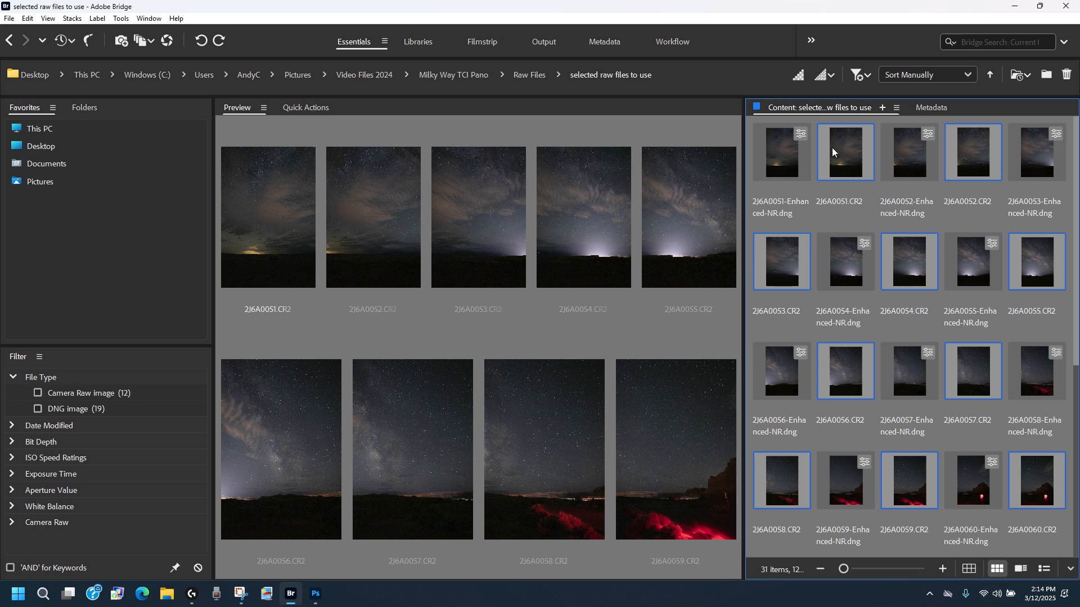
Compare the previews of 2J6A0051-Enhanced-NR.dng and the original 2J6A0051.CR2, and enlarge the preview area.
left_click(788, 150)
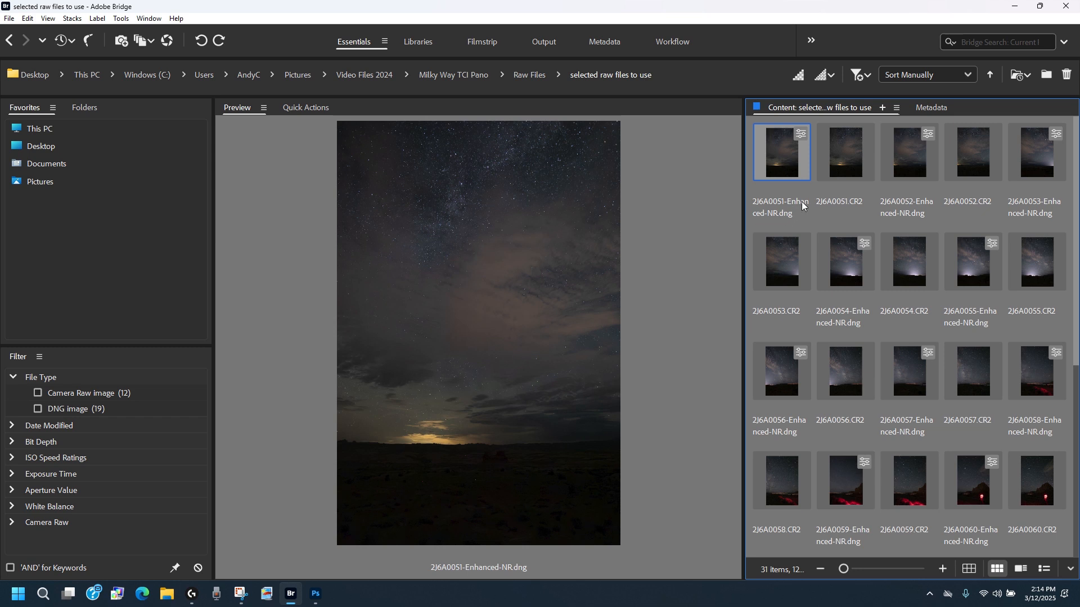
left_click(849, 144)
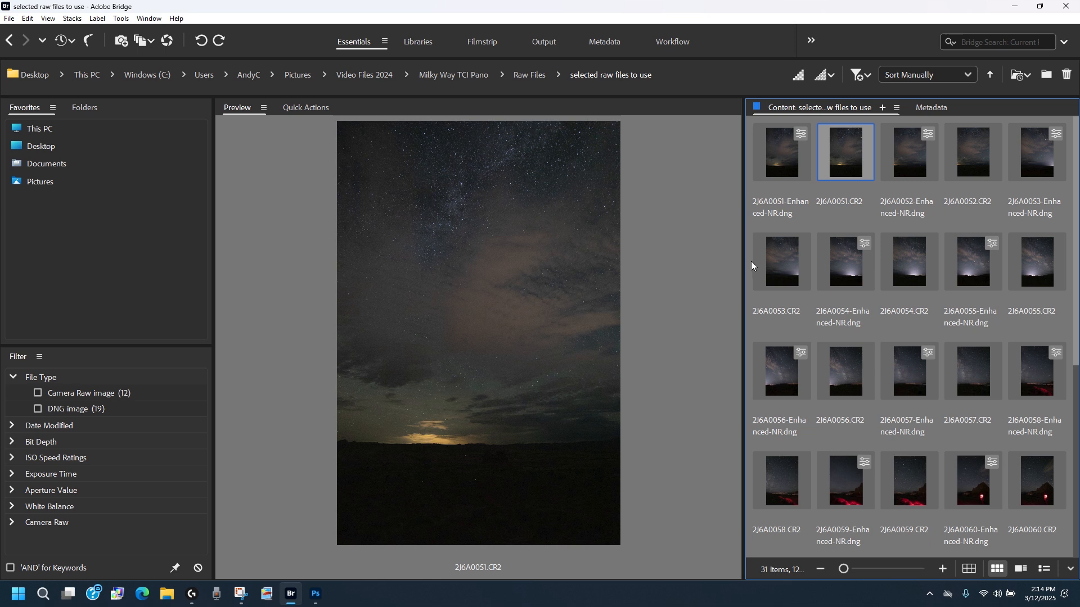
left_click_drag(743, 256, 903, 244)
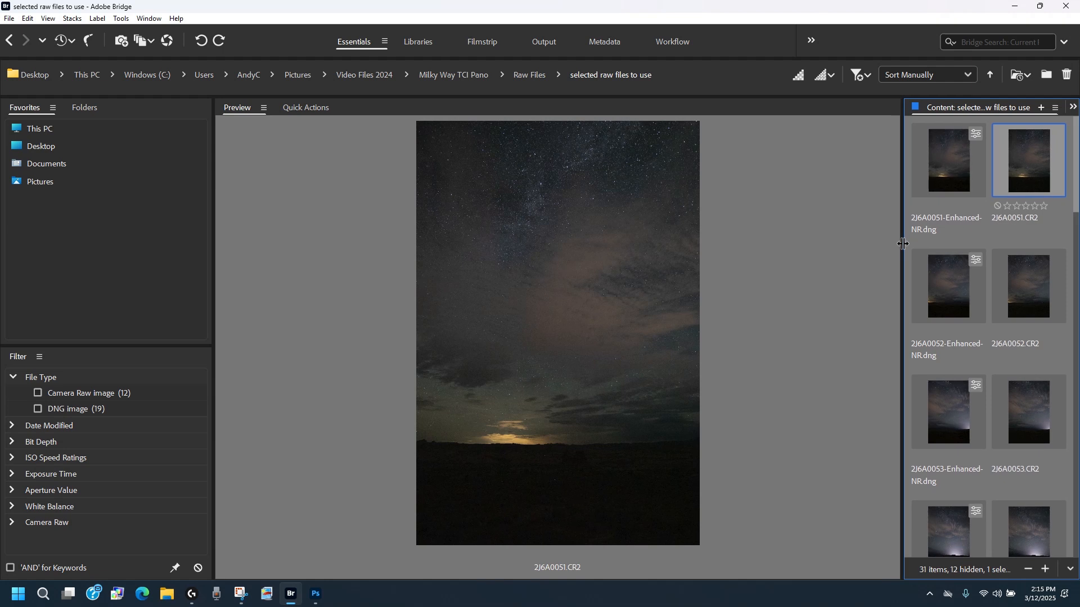
Select only the twelve Enhanced-NR DNG files from 2J6A0051 to 2J6A0062 and rate them one star.
left_click(951, 166)
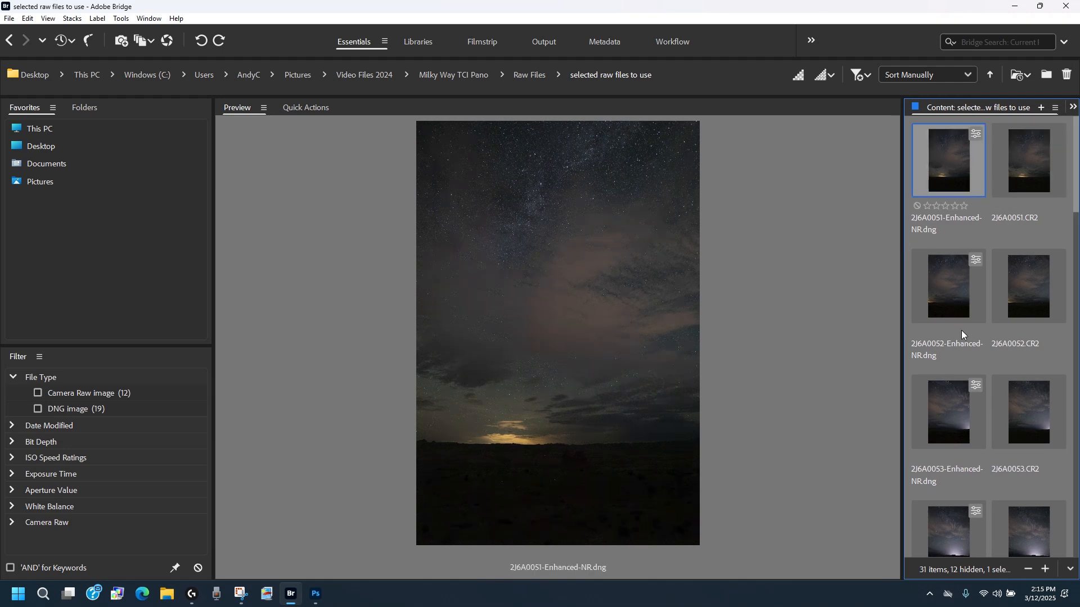
left_click(946, 284, "ctrl")
left_click(960, 398, "ctrl")
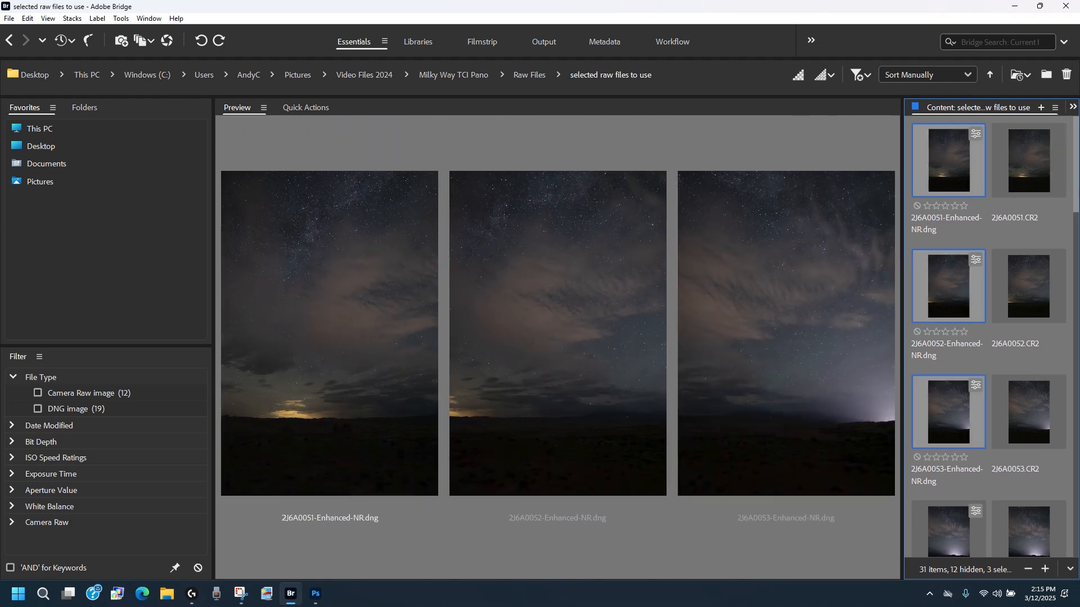
left_click(953, 521, "ctrl")
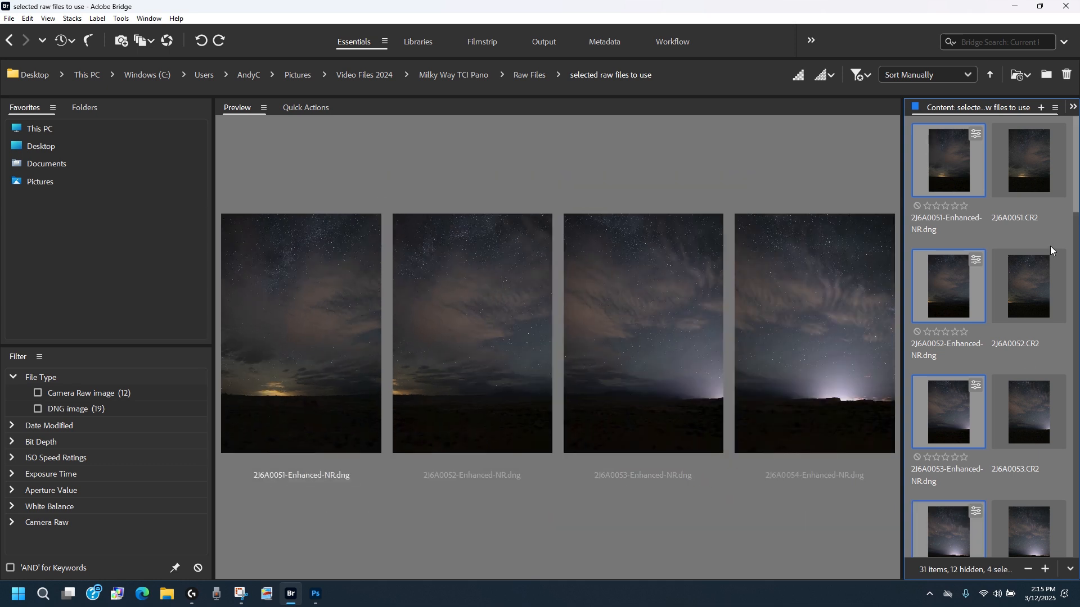
scroll(919, 244, "down", 5)
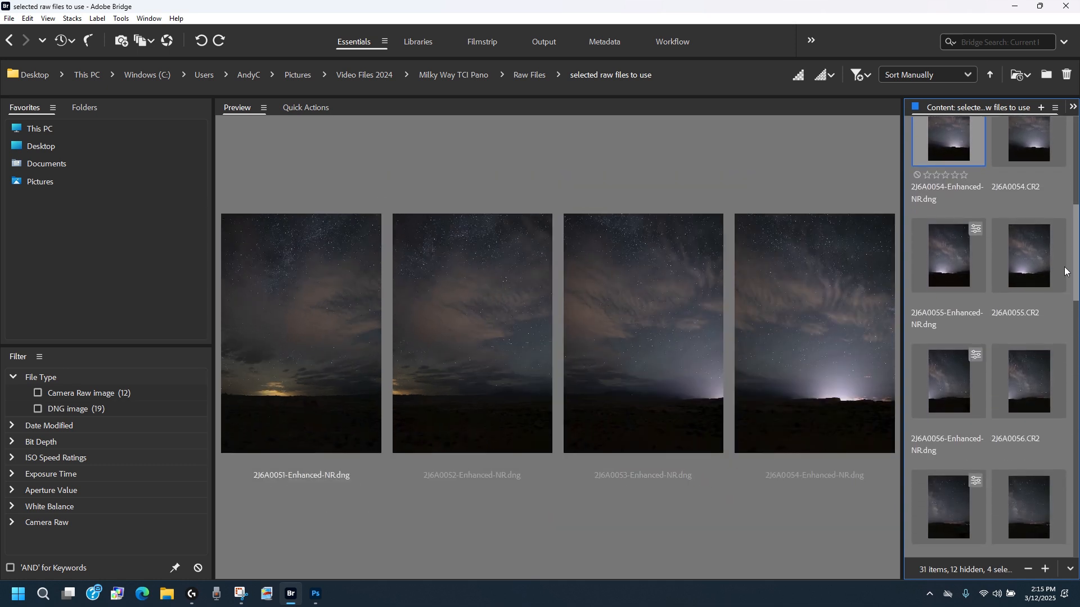
left_click(946, 231, "ctrl")
left_click(946, 379, "ctrl")
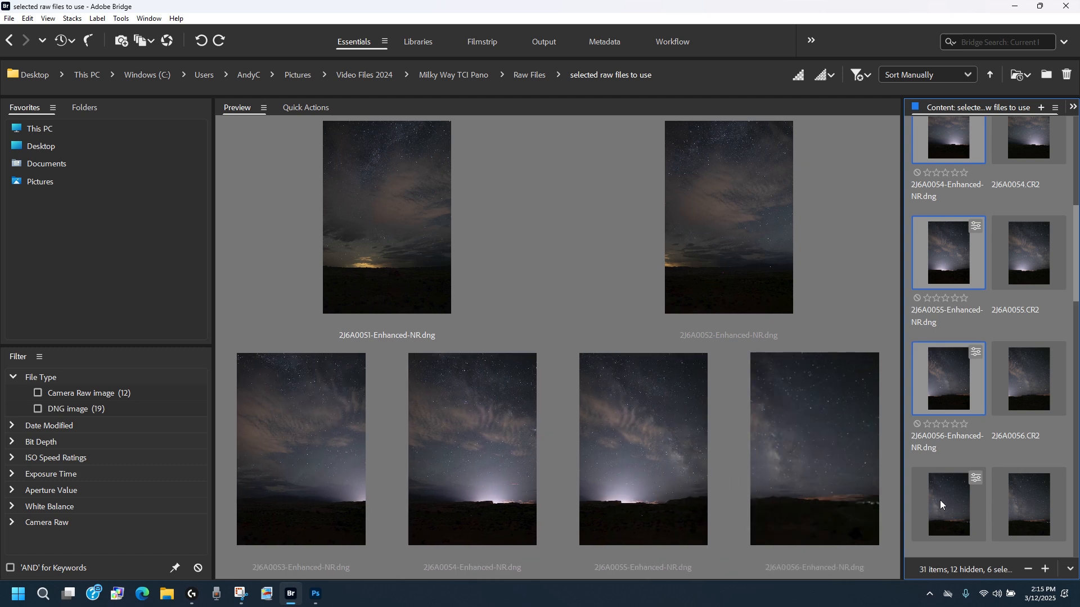
left_click(940, 500, "ctrl")
scroll(1076, 253, "down", 4)
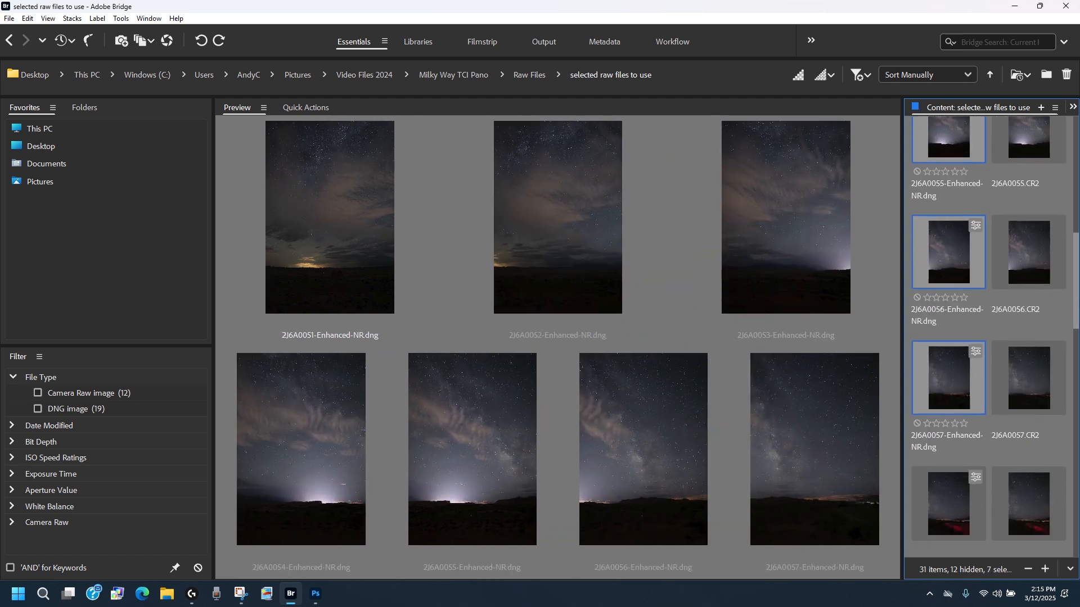
left_click(955, 329, "ctrl")
left_click(954, 423, "ctrl")
scroll(1078, 376, "down", 4)
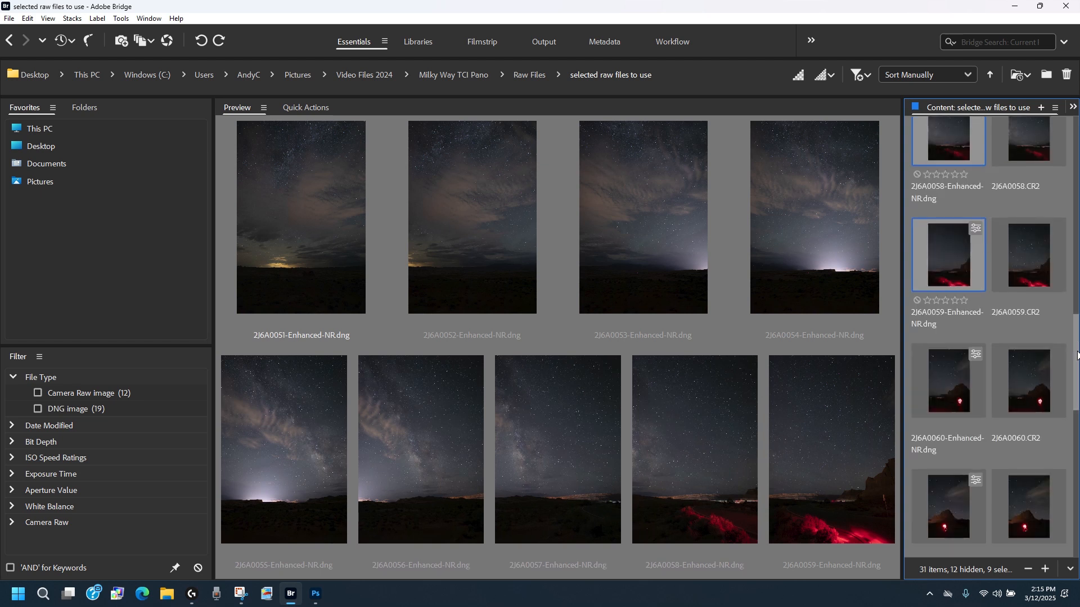
left_click(945, 254, "ctrl")
left_click(956, 398, "ctrl")
scroll(1029, 400, "down", 4)
left_click(948, 288, "ctrl")
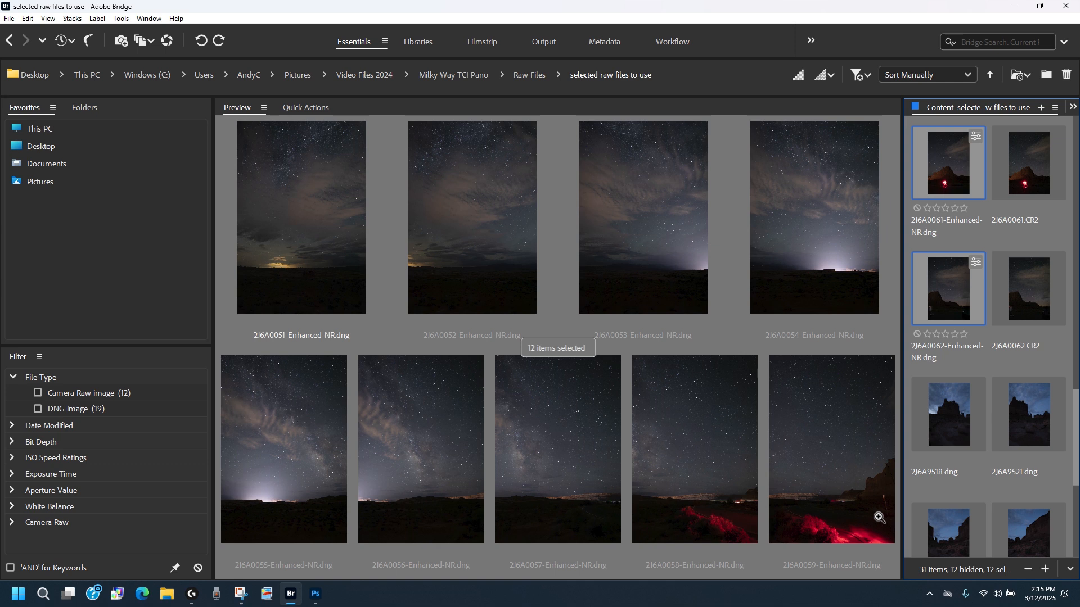
key("ctrl+1")
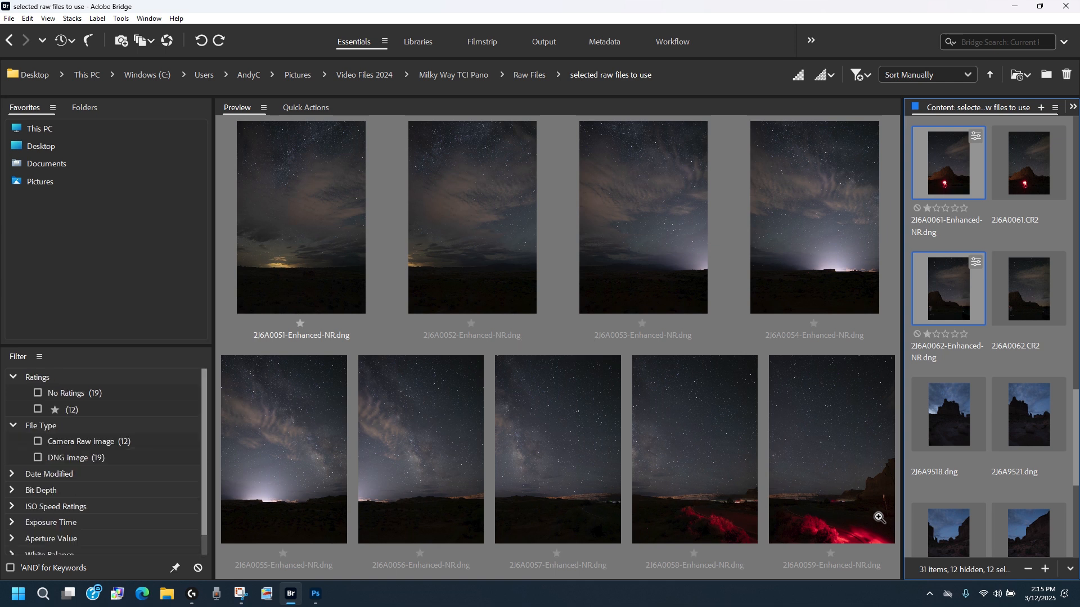
Filter the folder to one-star files and widen the thumbnail area to three columns.
left_click(38, 409)
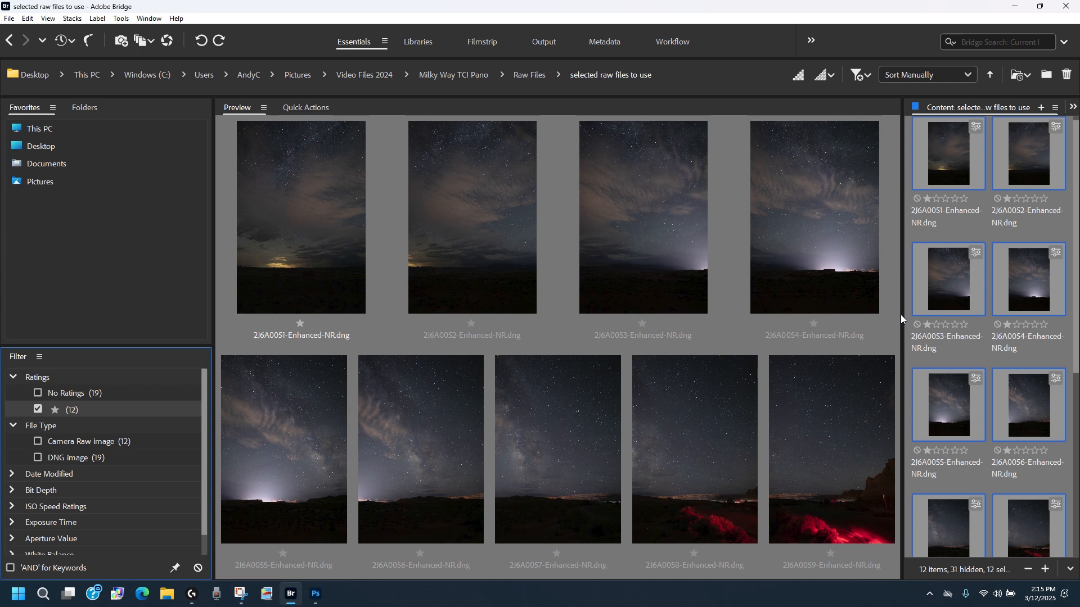
left_click_drag(906, 318, 842, 318)
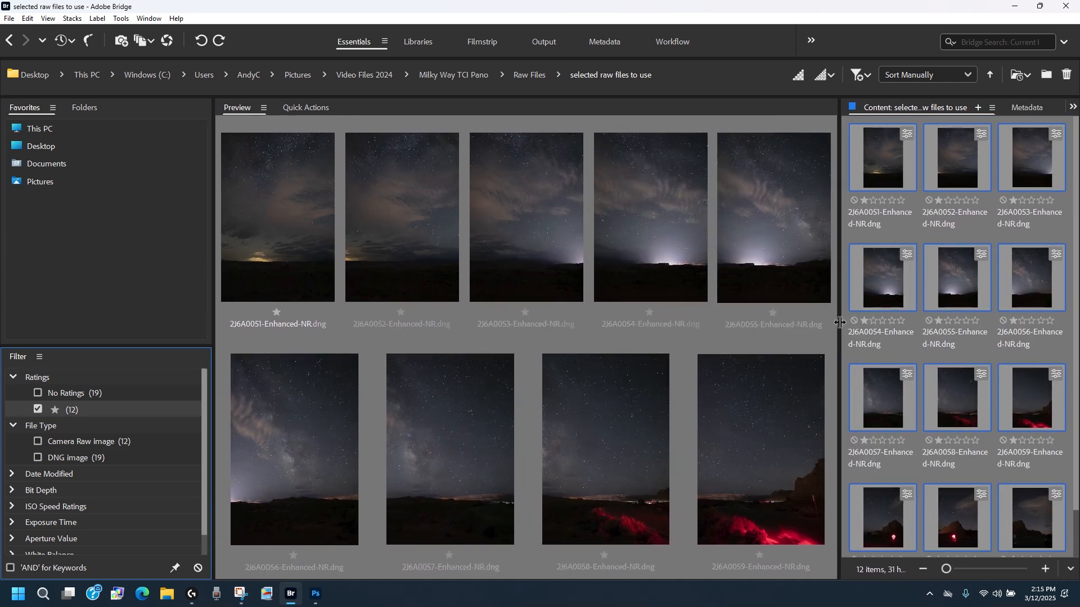
Look through the previews of the denoised frames from 2J6A0051 to 2J6A0059.
left_click(890, 154)
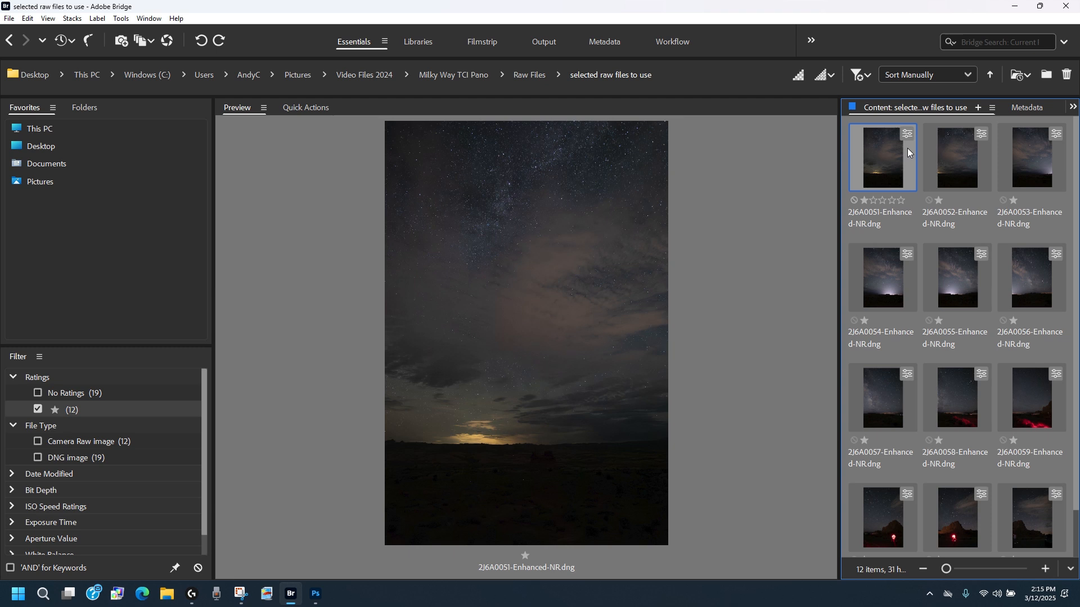
key("Down")
key("Right")
key("Right")
key("Right")
key("Right")
key("Right")
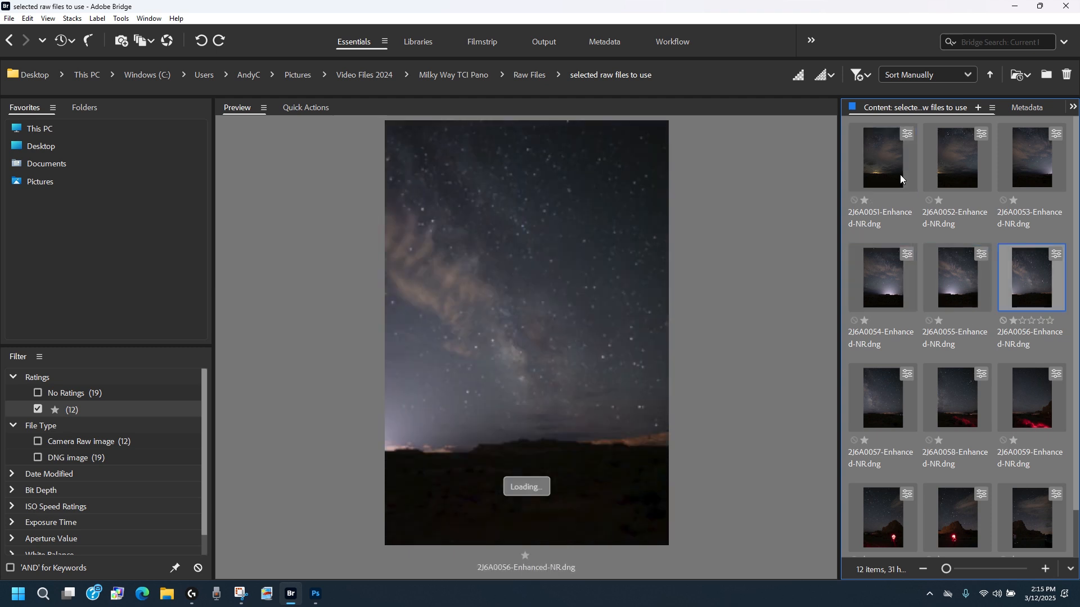
key("Down")
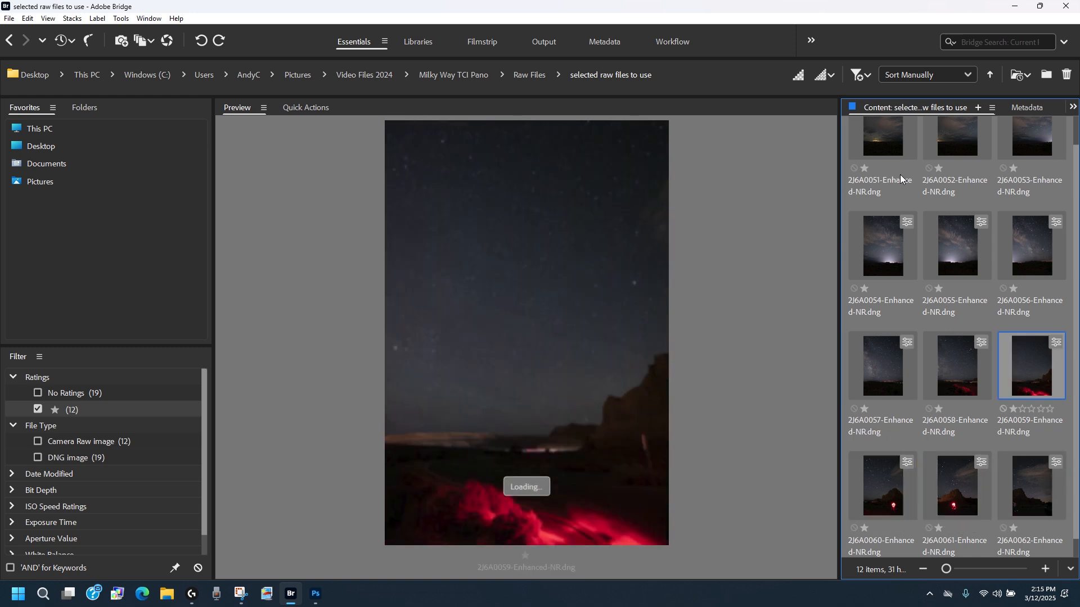
Open all twelve one-star Enhanced-NR DNG files together in Camera Raw.
left_click(899, 175)
left_click(1034, 457, "shift")
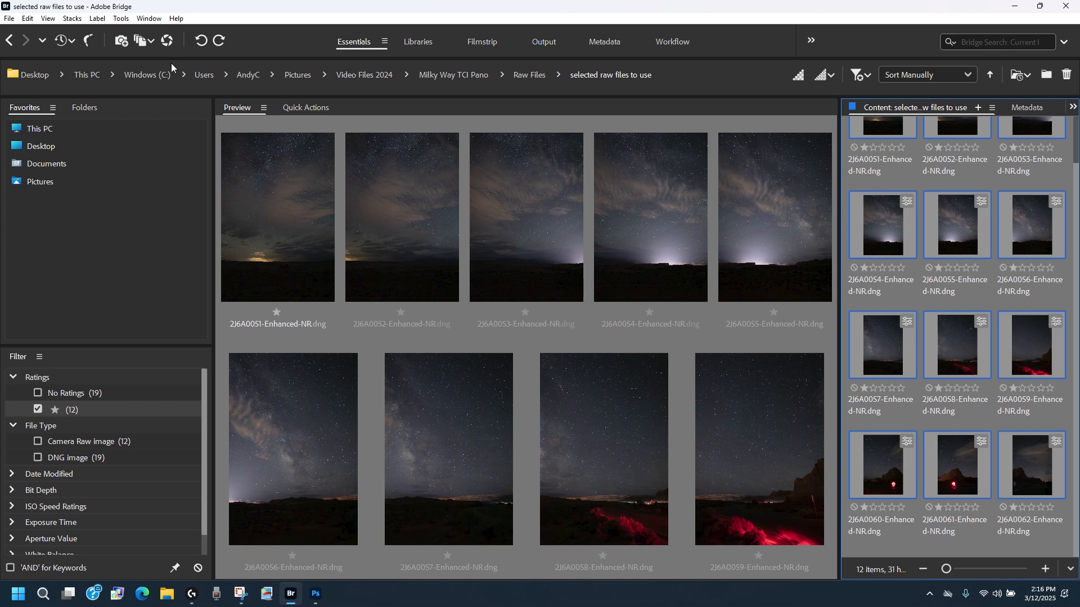
left_click(167, 42)
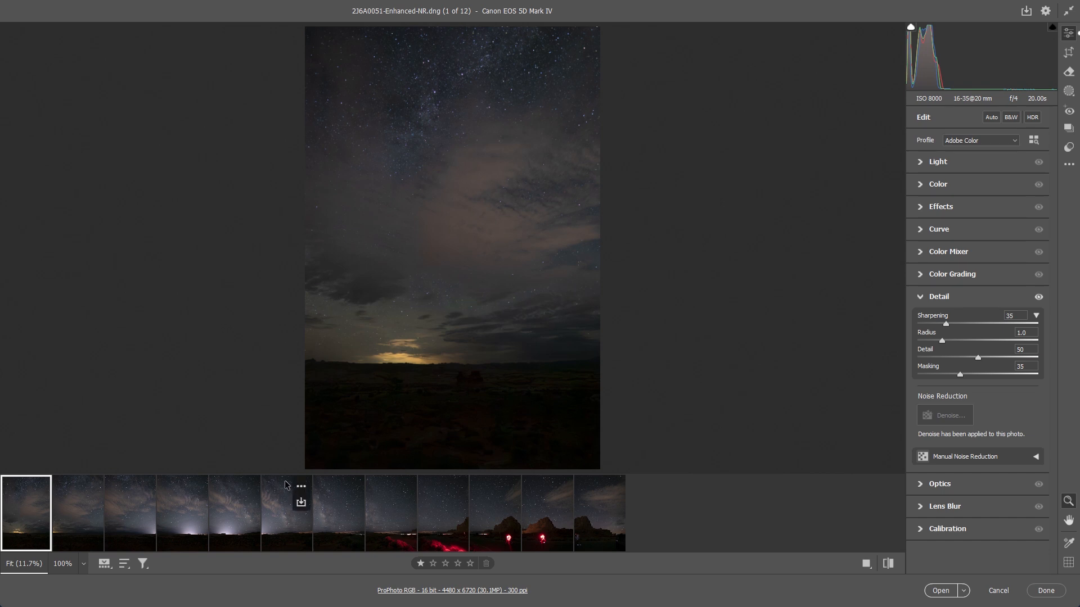
Compare the Milky Way in frames 2J6A0055, 2J6A0056 and 2J6A0057, ending on 2J6A0056-Enhanced-NR.dng.
left_click(349, 500)
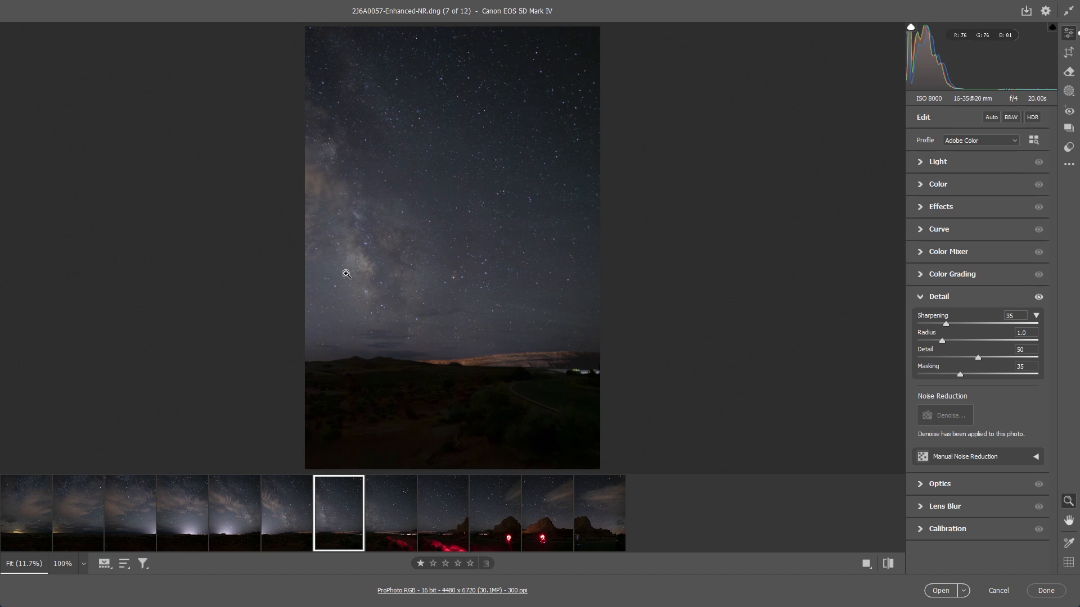
mouse_move(308, 515)
left_click(284, 524)
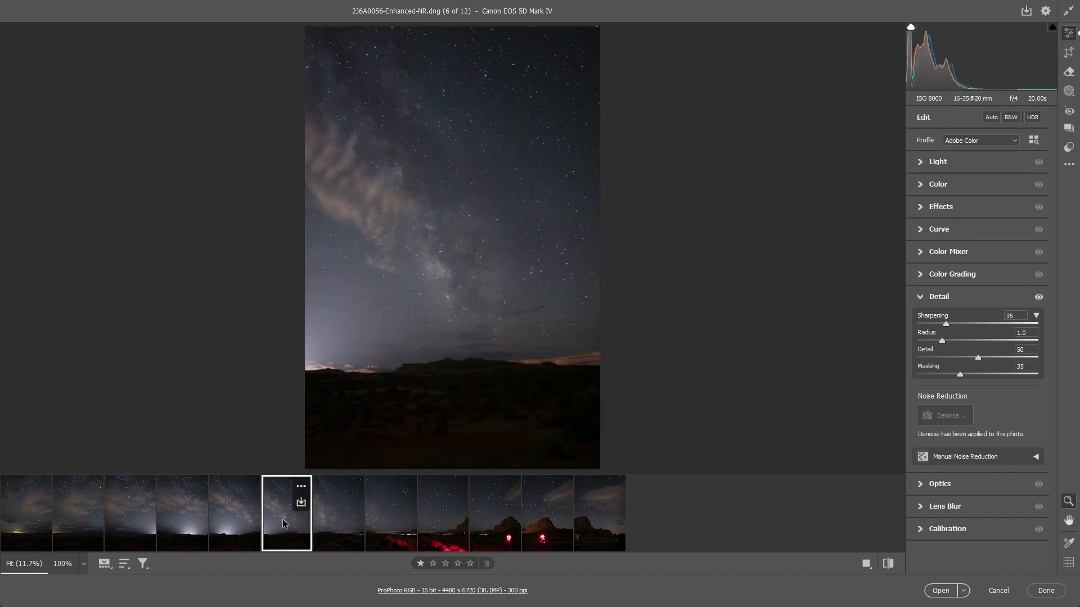
left_click(235, 523)
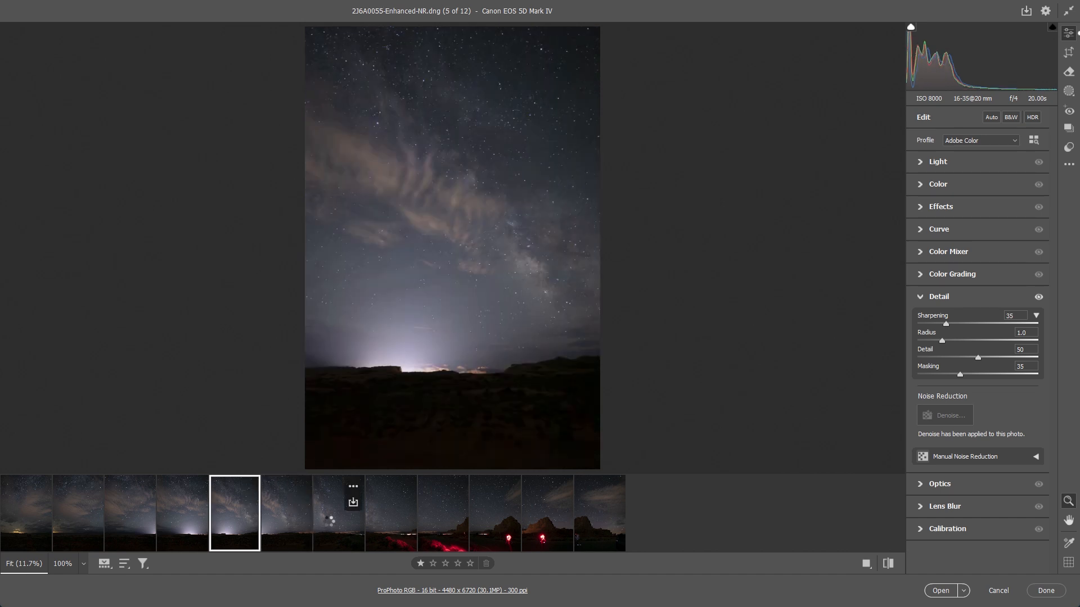
left_click(331, 523)
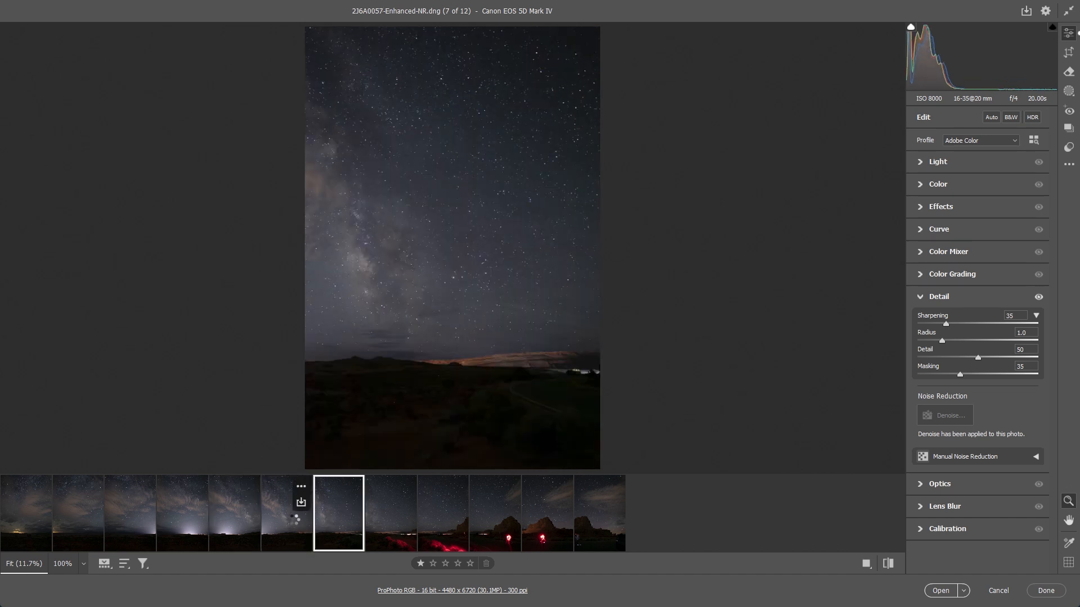
left_click(301, 523)
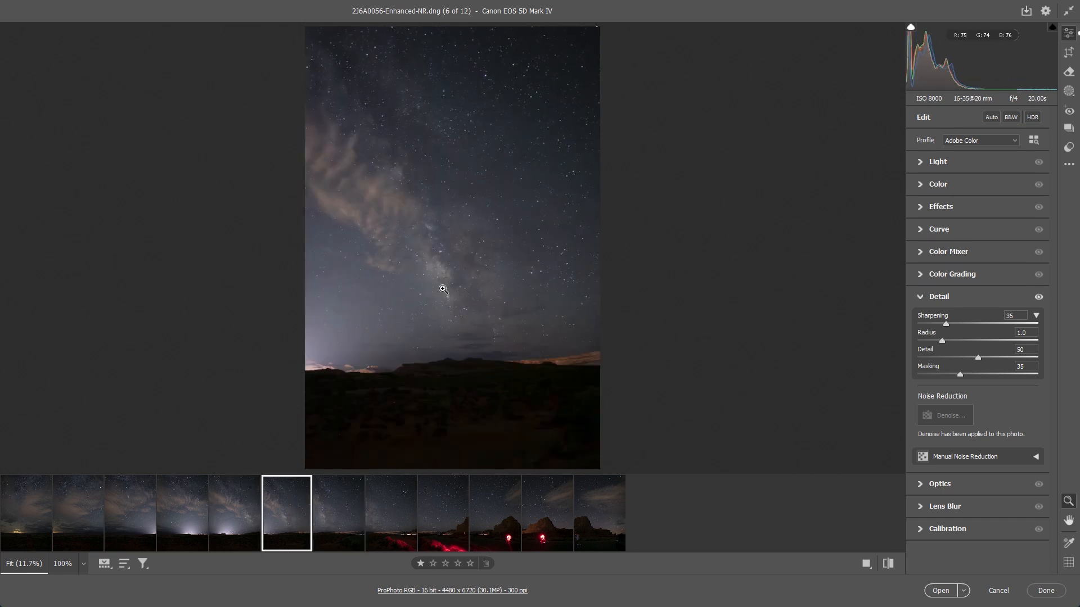
Crop 2J6A0056 with the aspect ratio unconstrained to about 3329 x 4865 px, trimming the dark foreground, upper sky and both sides.
left_click(1068, 52)
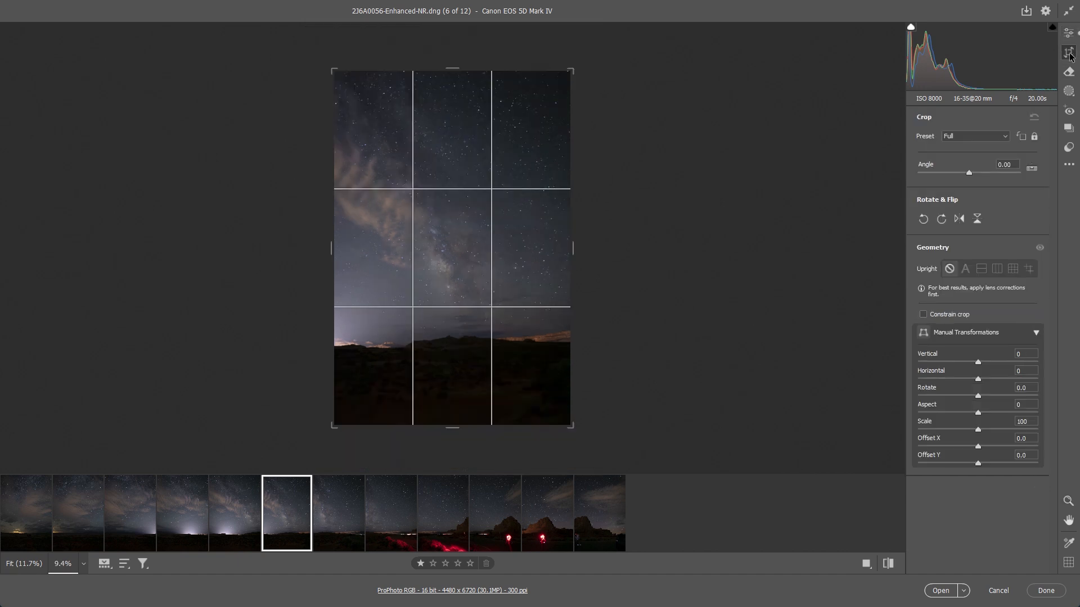
right_click(450, 261)
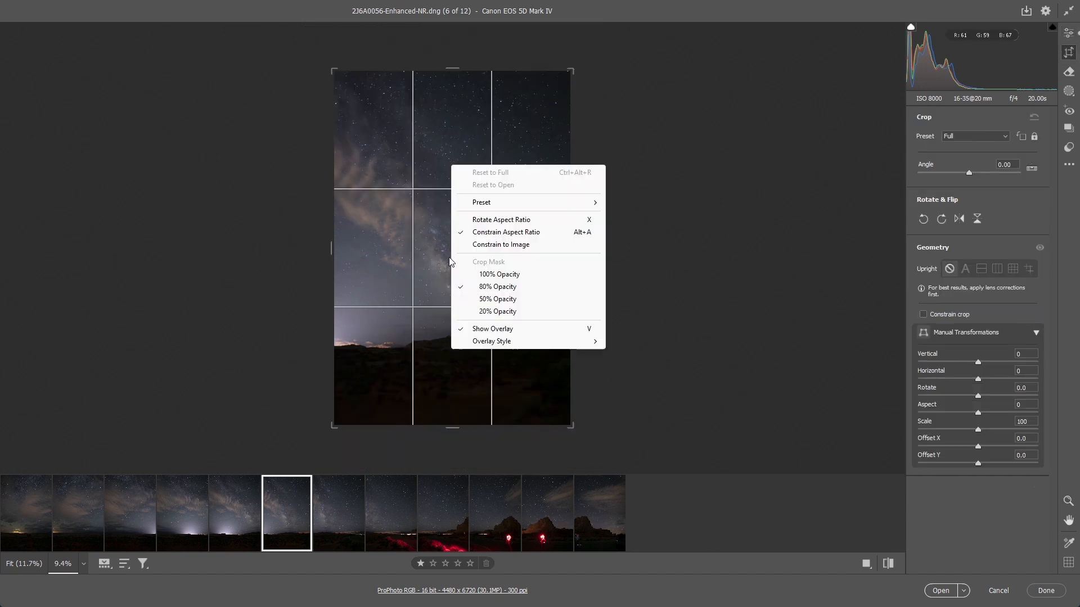
left_click(475, 232)
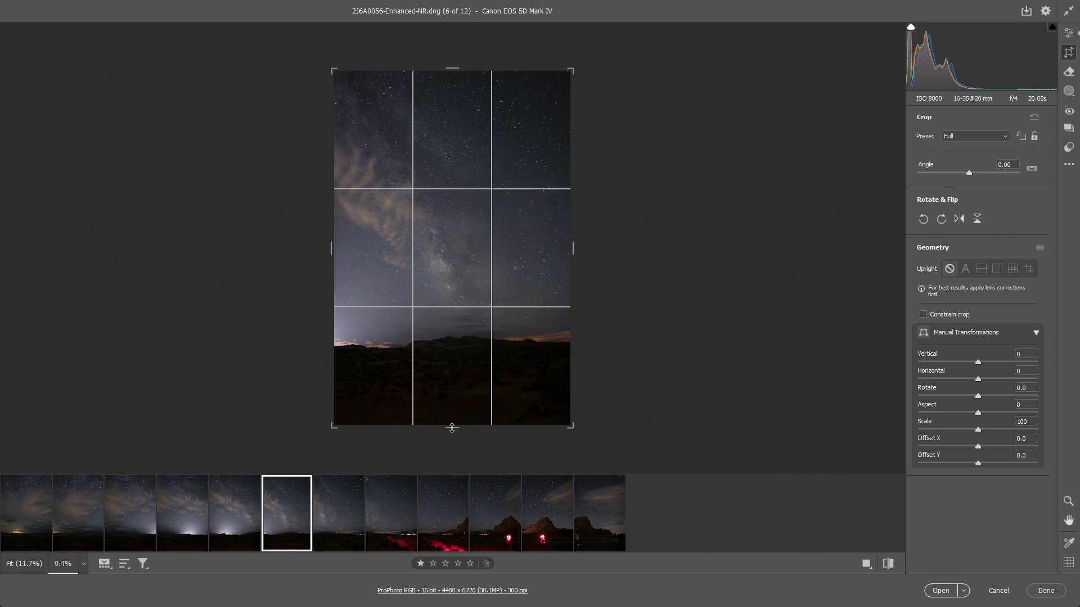
left_click_drag(452, 427, 455, 393)
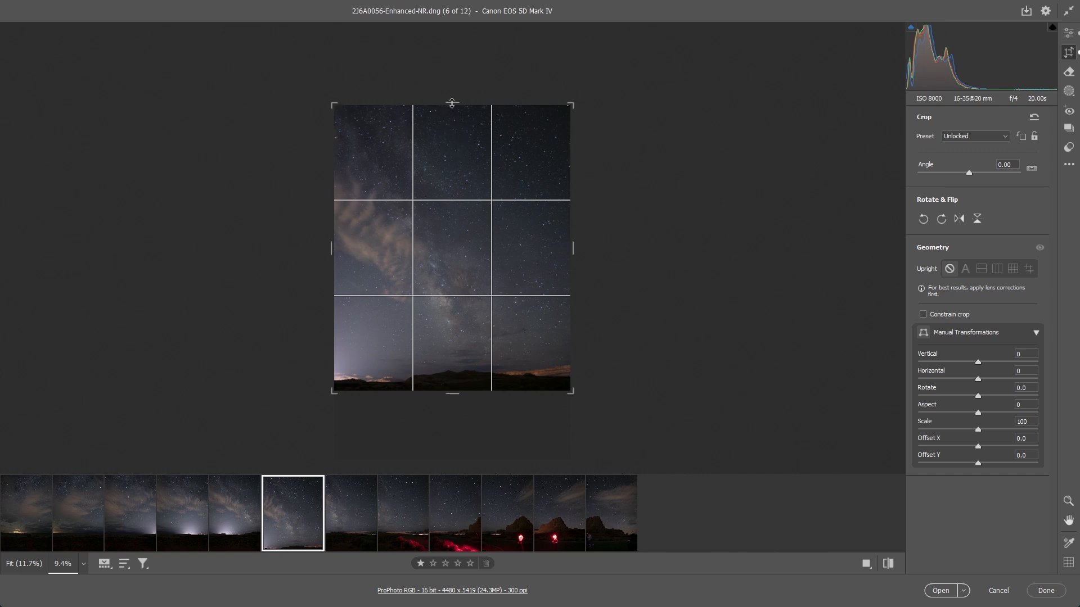
left_click_drag(452, 103, 452, 117)
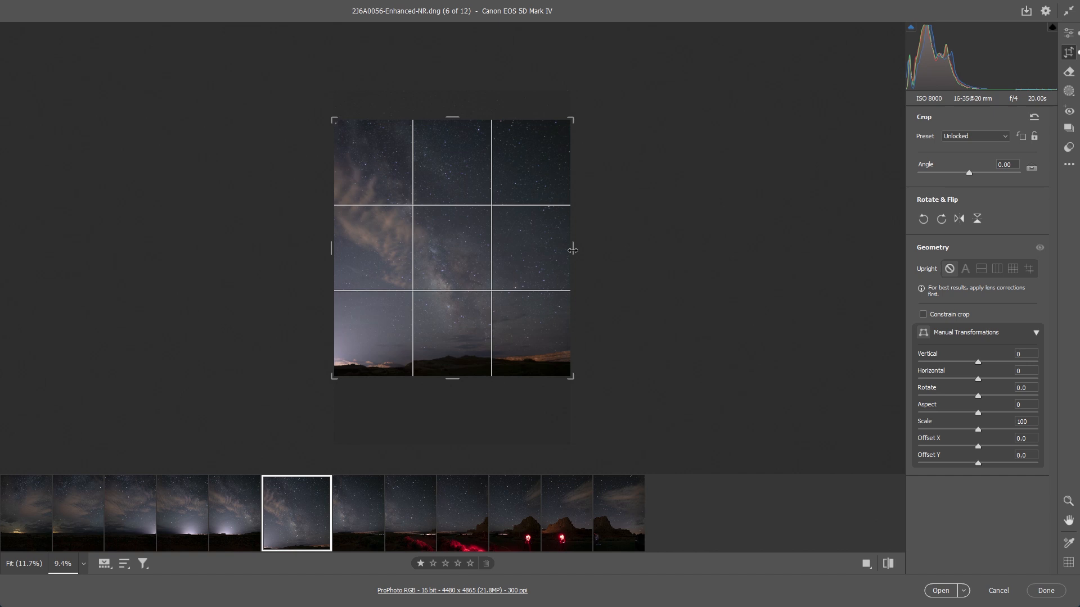
left_click_drag(573, 250, 546, 251)
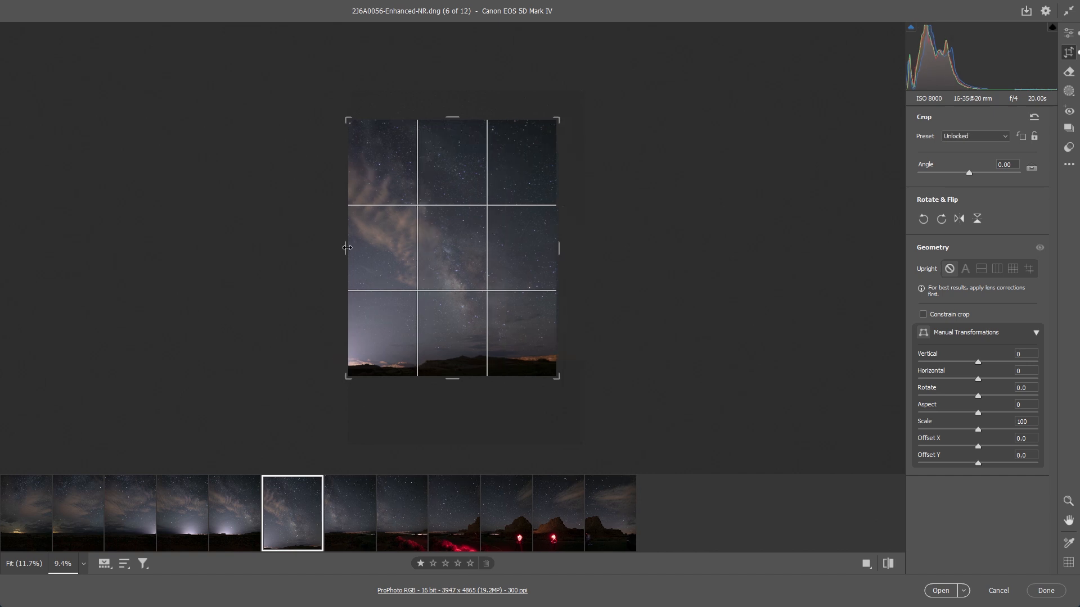
left_click_drag(347, 247, 378, 248)
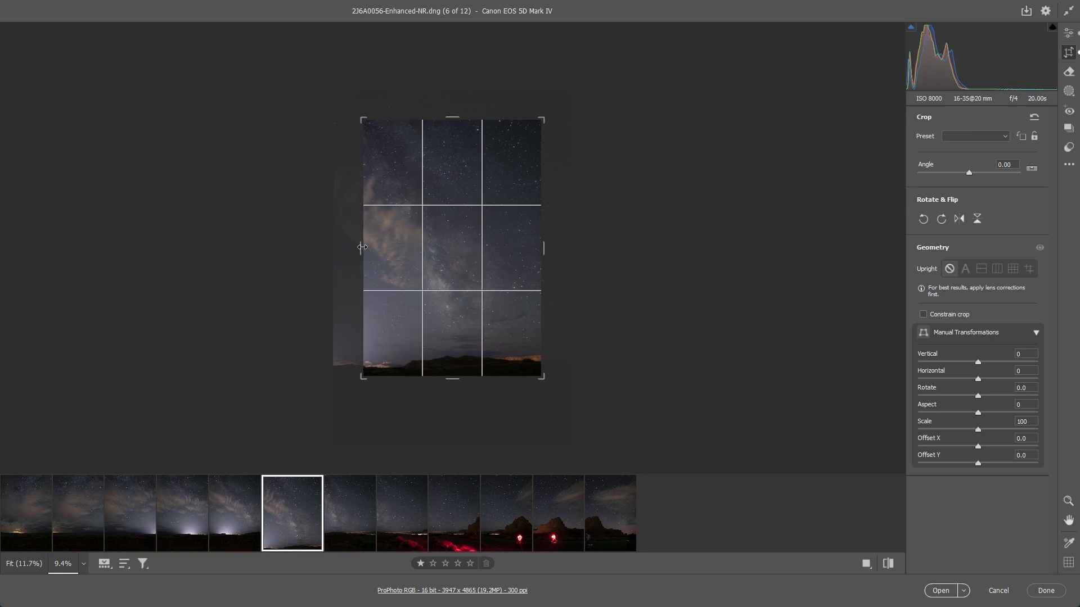
left_click_drag(543, 251, 541, 250)
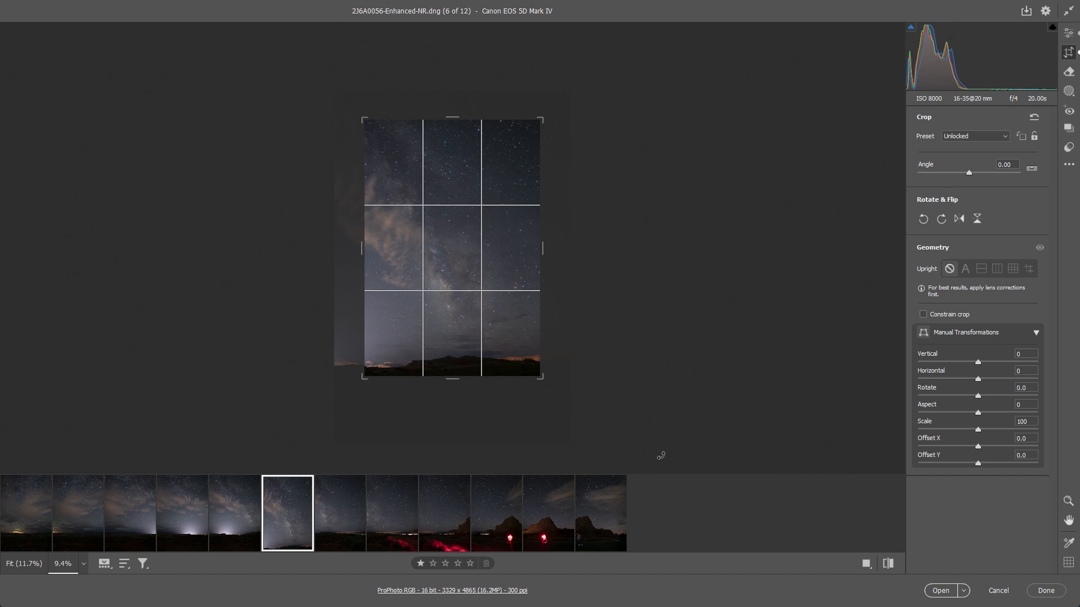
Synchronize only the Crop & Geometry settings from 2J6A0056 to all twelve frames and finish the Camera Raw session.
key("ctrl+a")
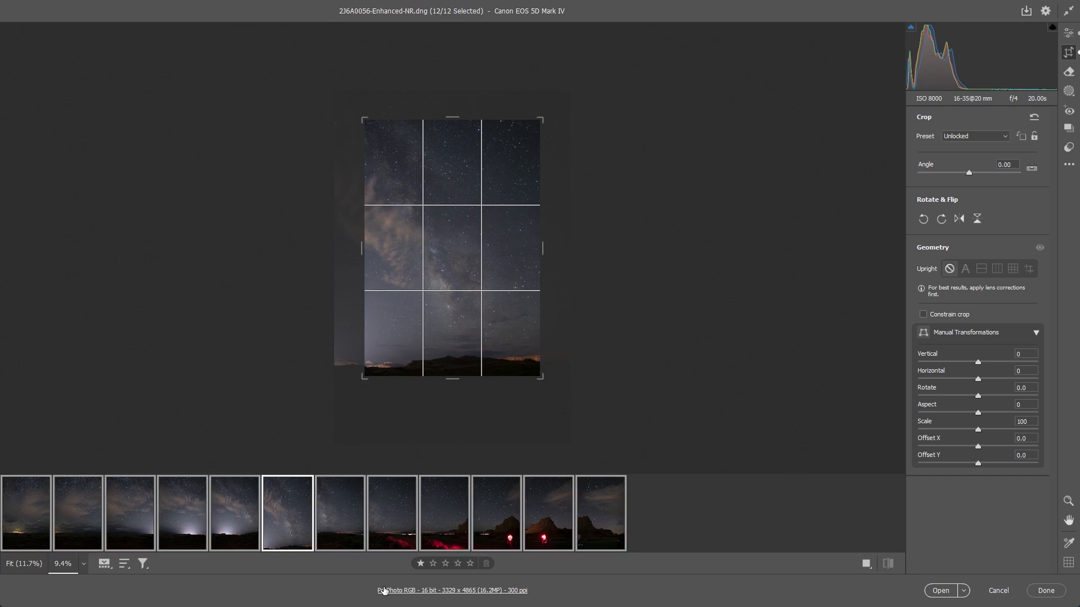
right_click(301, 492)
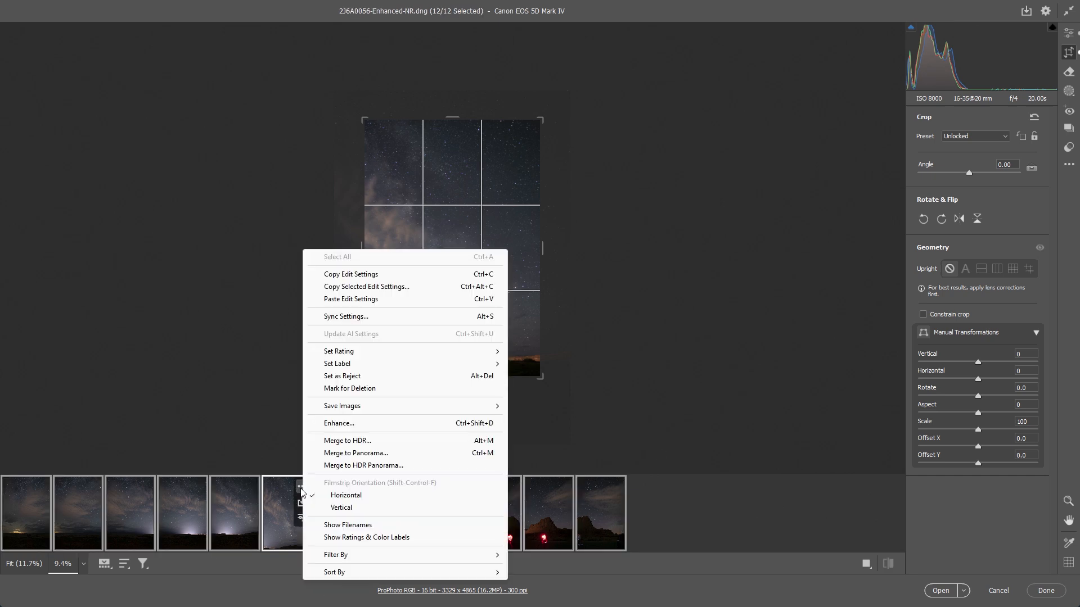
left_click(351, 316)
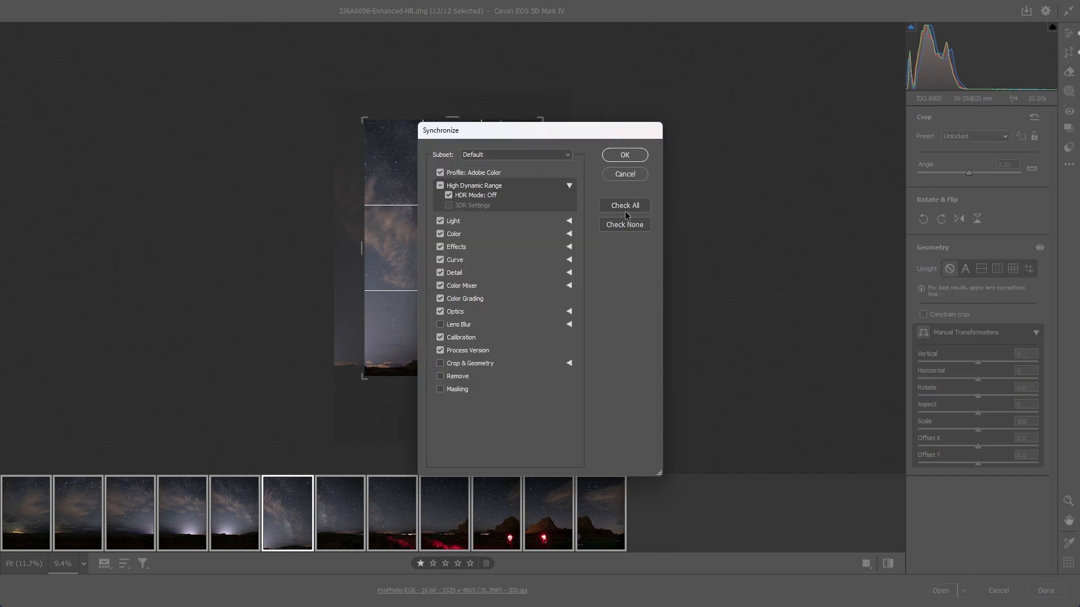
left_click(623, 227)
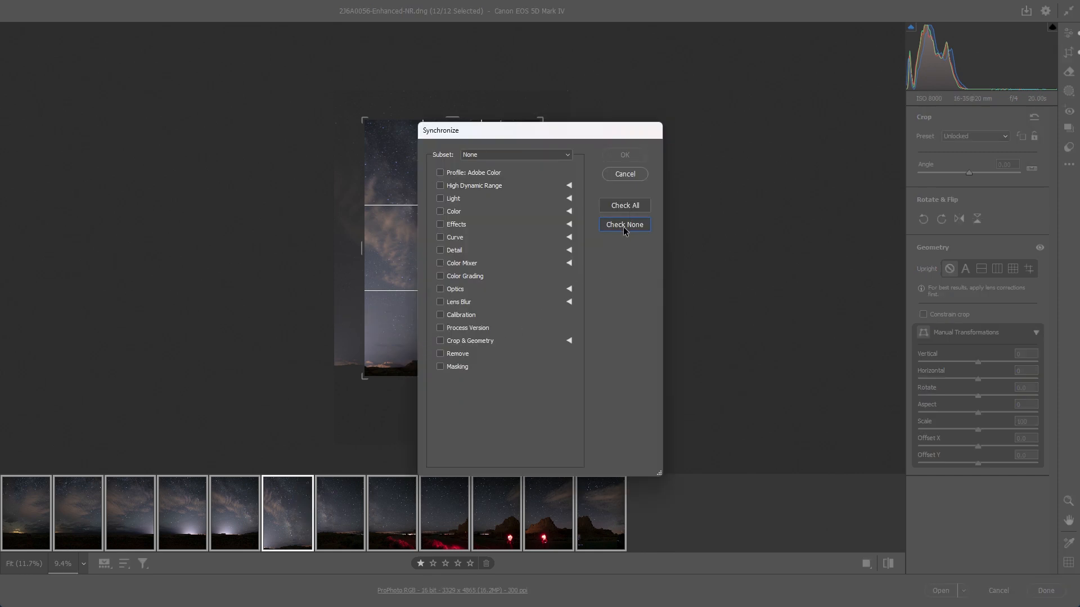
left_click(441, 341)
left_click(623, 156)
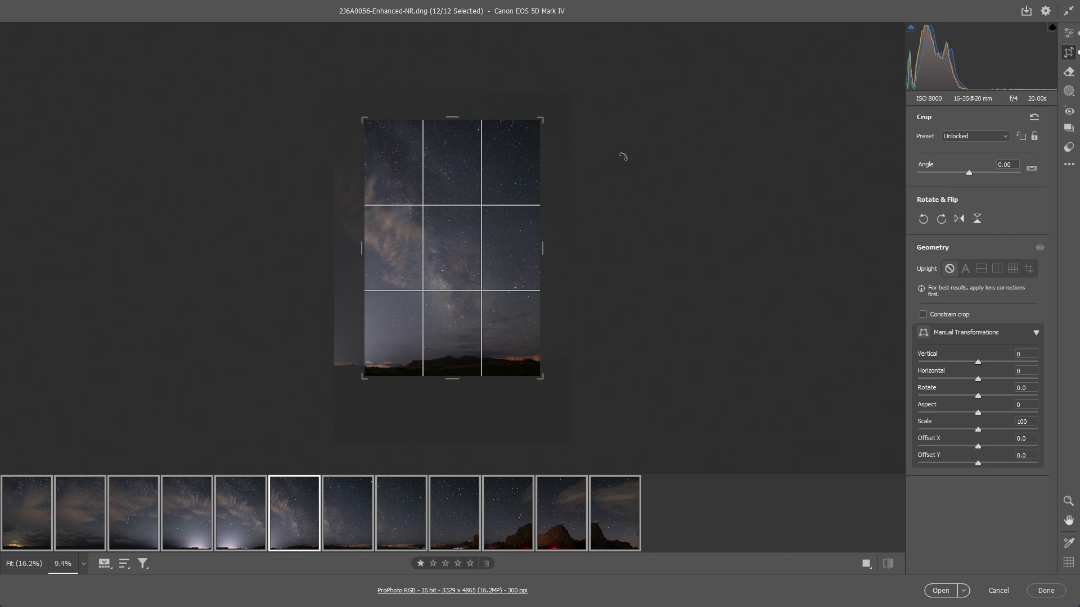
left_click(1045, 590)
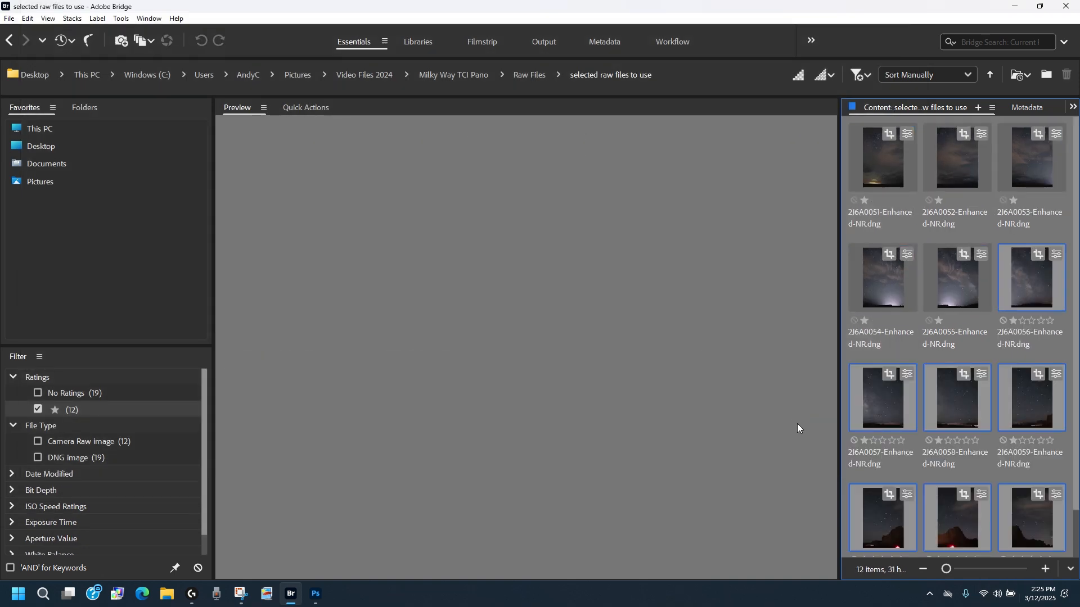
Convert all twelve cropped DNGs to uncompressed TIFFs with Photoshop's Image Processor, saving in the same location with the ICC profile included.
key("ctrl+a")
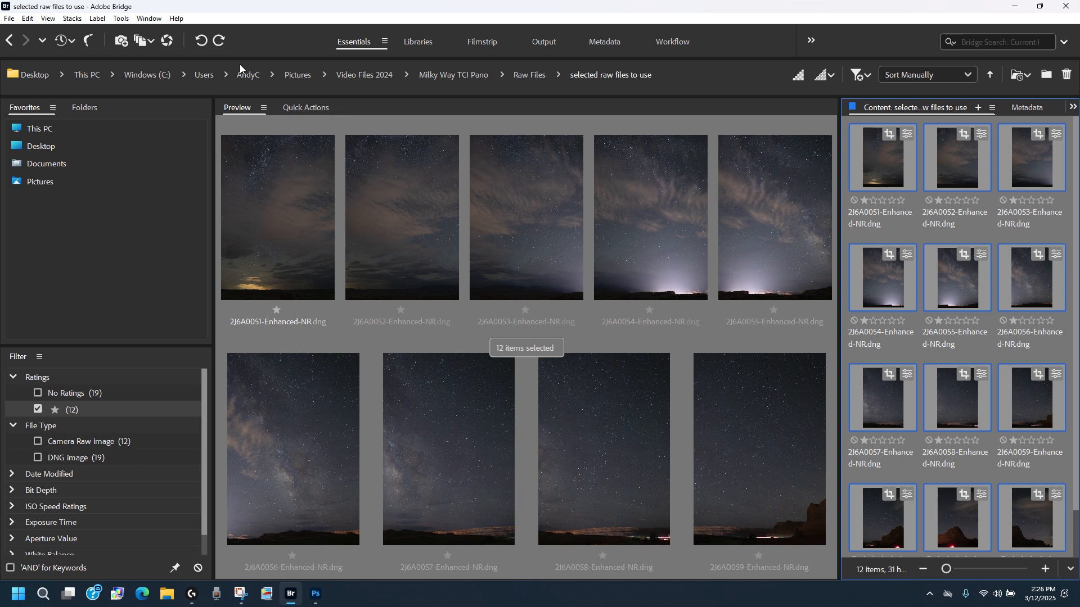
left_click(119, 19)
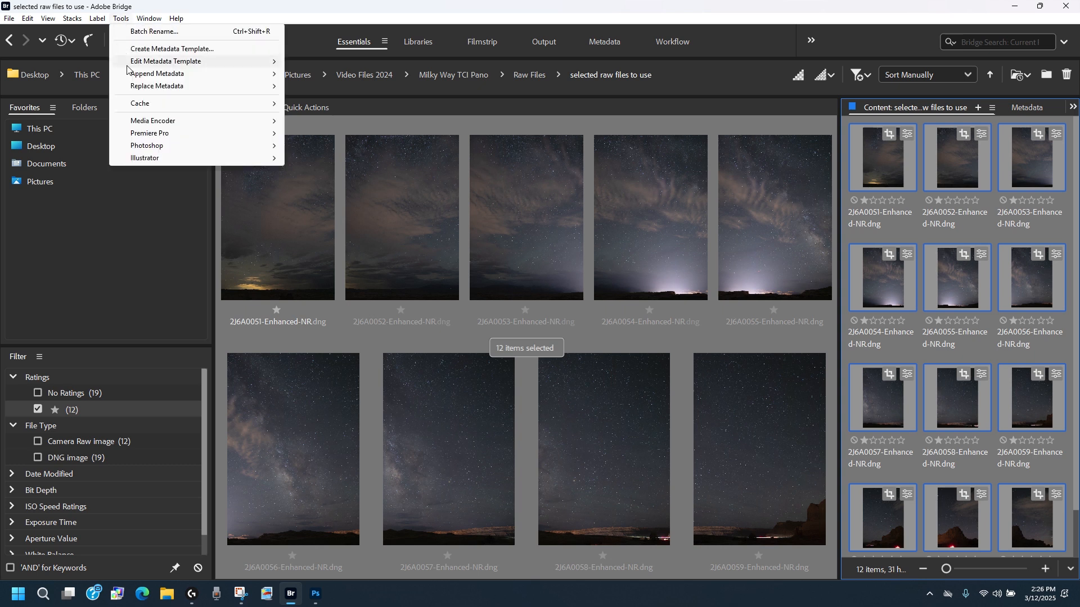
mouse_move(139, 149)
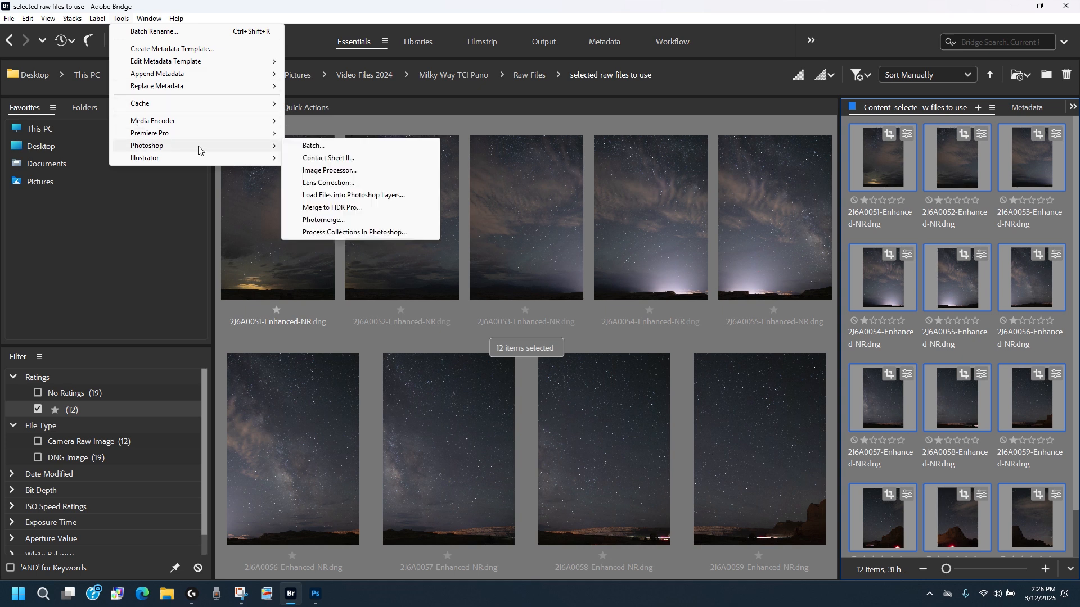
left_click(351, 173)
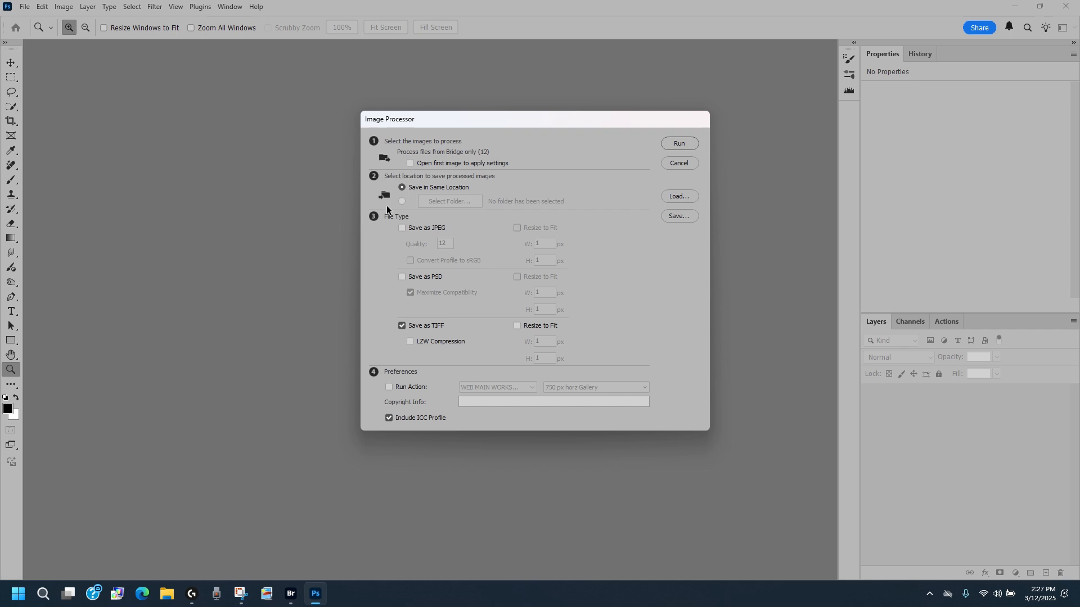
left_click(679, 144)
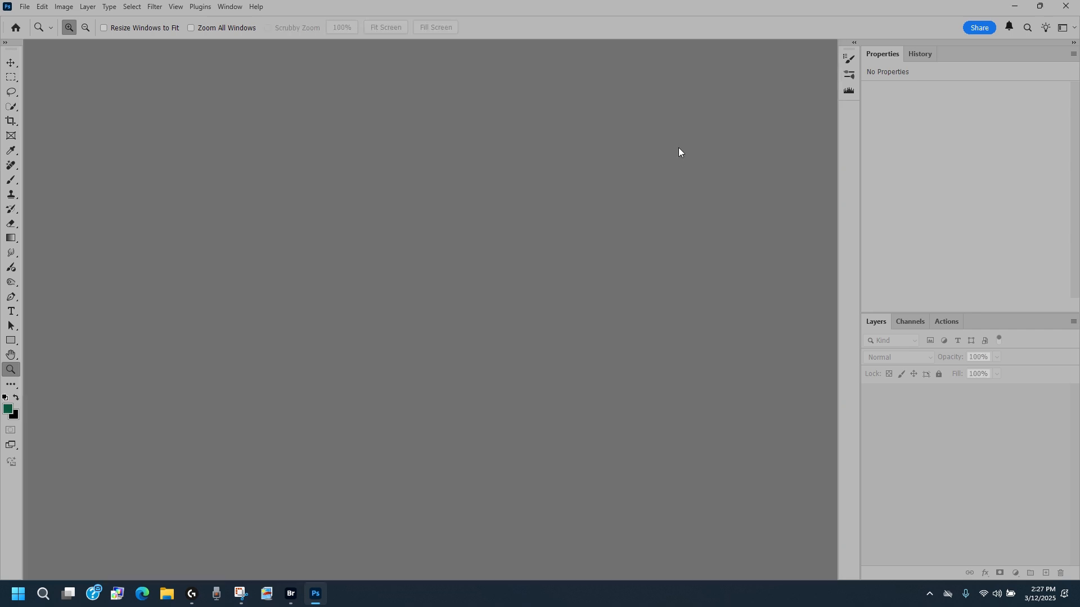
Switch back to Bridge, clear the one-star filter and check the converted frames in the TIFF folder, ending on 2J6A0056-Enhanced-NR.tif.
left_click(292, 594)
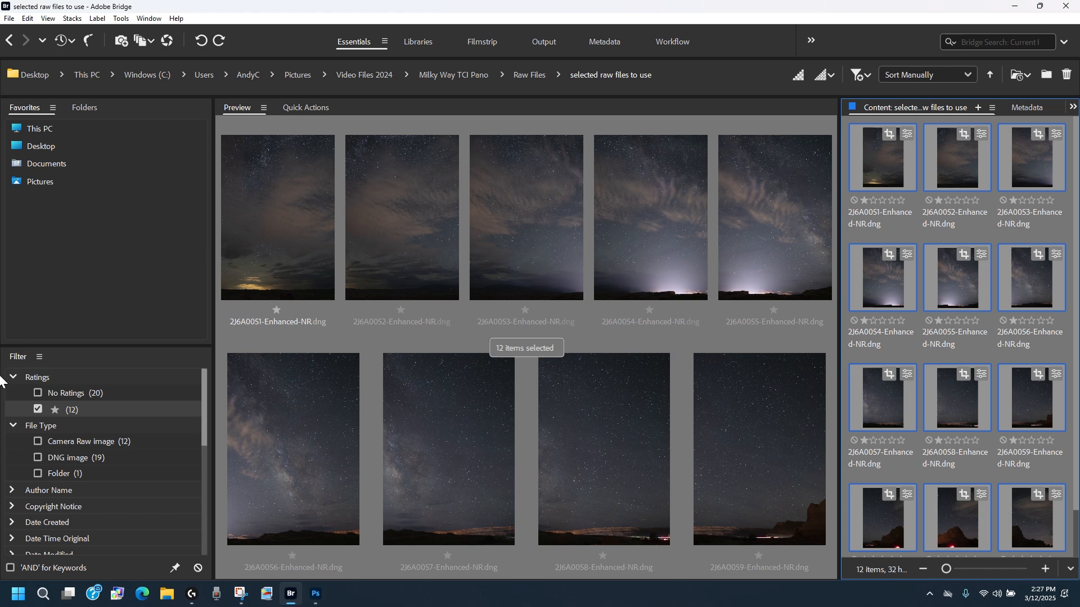
left_click(39, 410)
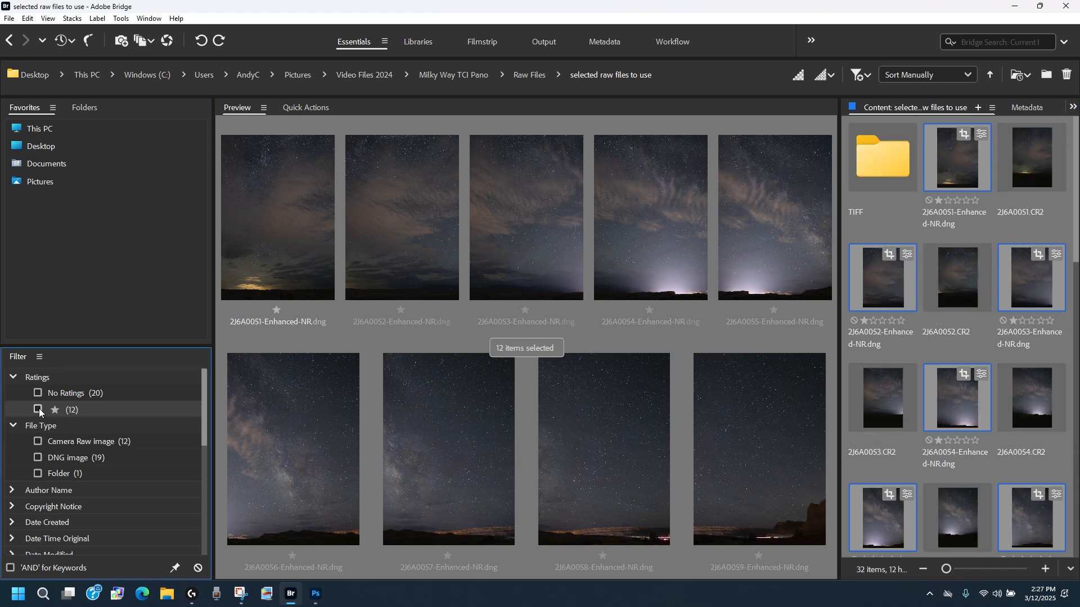
double_click(879, 164)
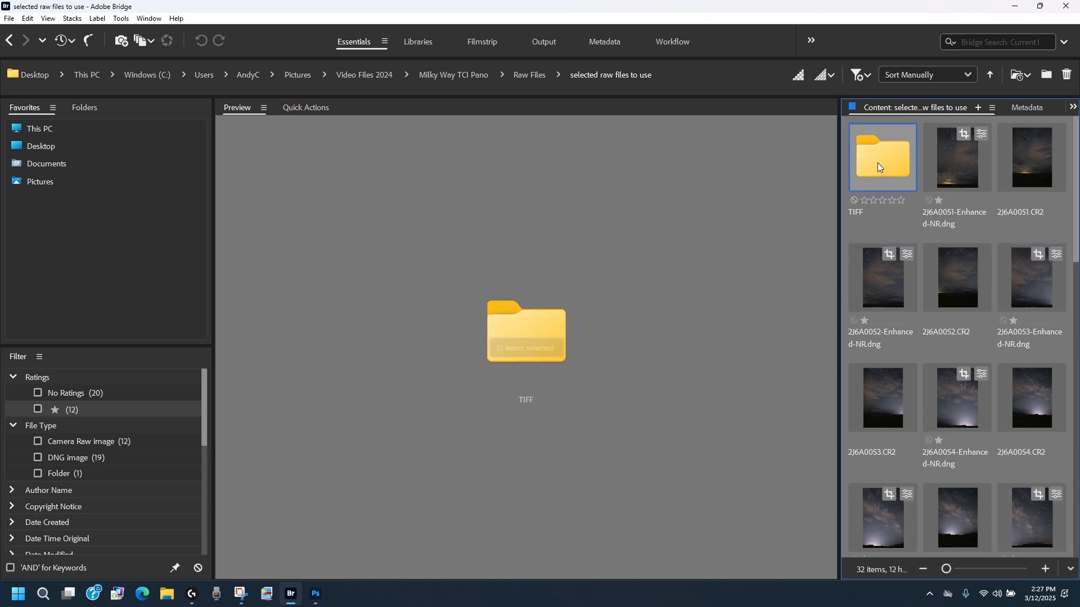
left_click(878, 166)
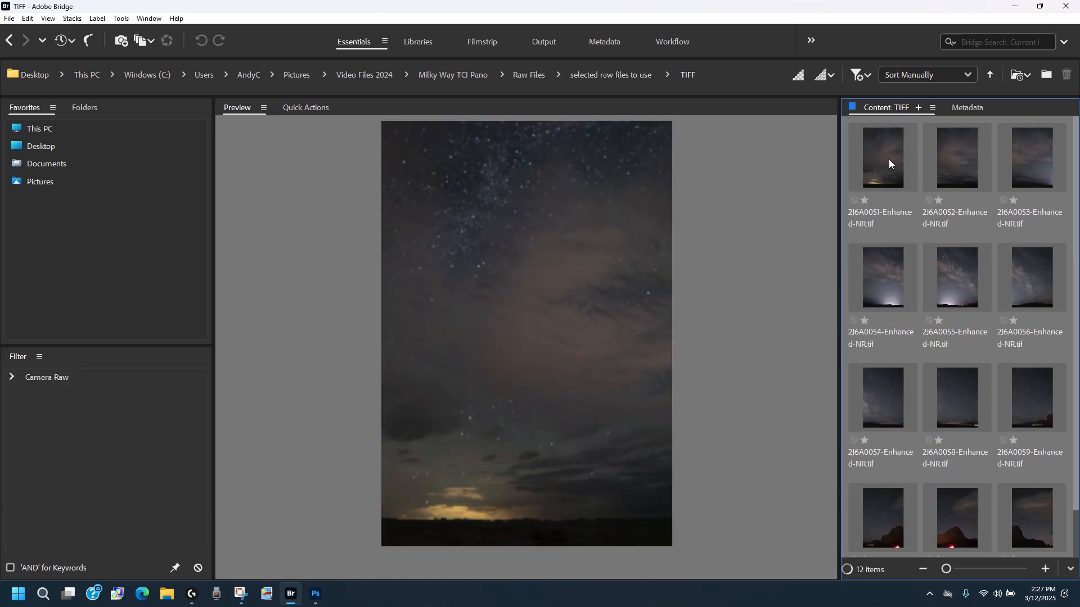
left_click(946, 167)
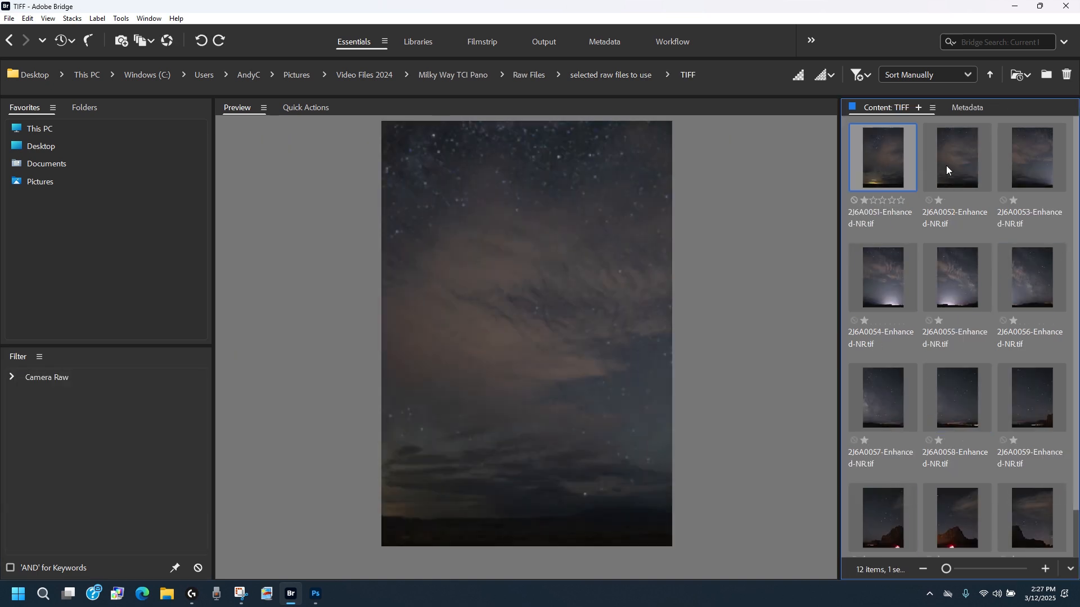
left_click(1016, 160)
left_click(1028, 274)
scroll(1007, 332, "down", 1)
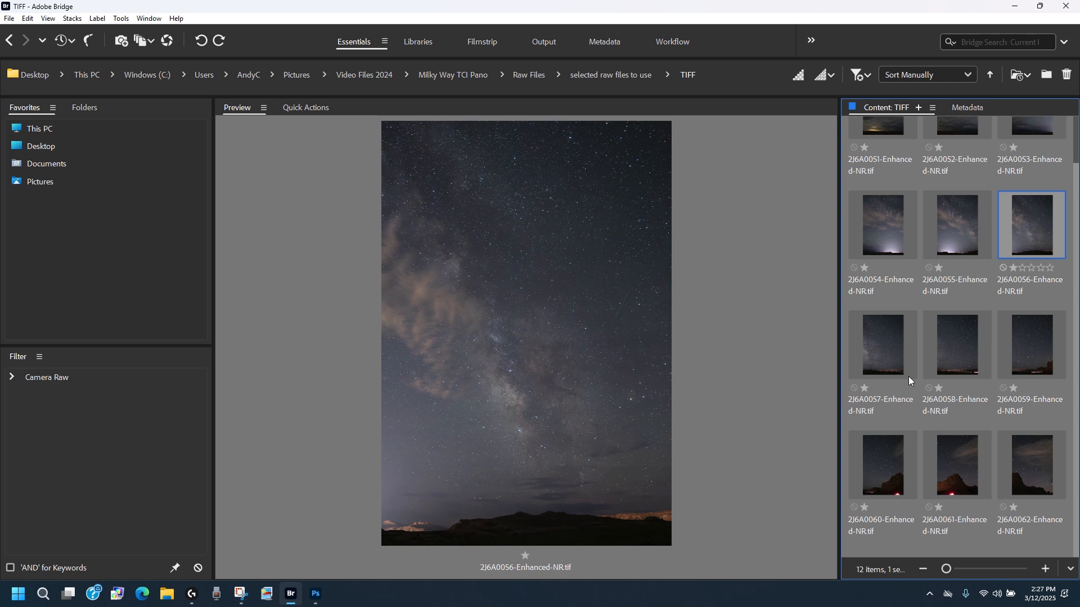
Open all twelve TIFF files together in Camera Raw.
key("ctrl+a")
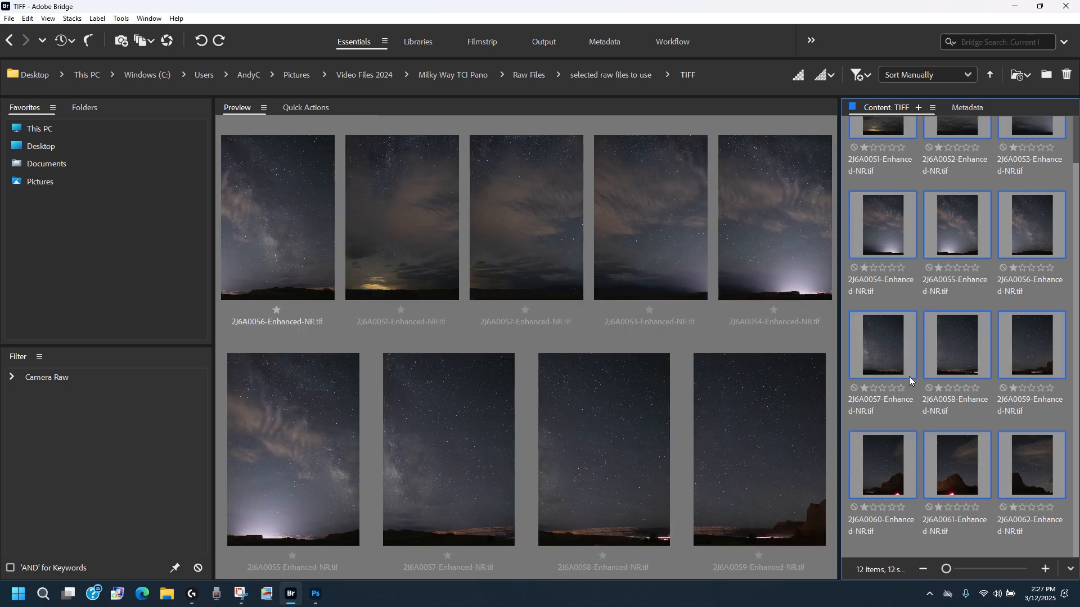
scroll(952, 383, "up", 1)
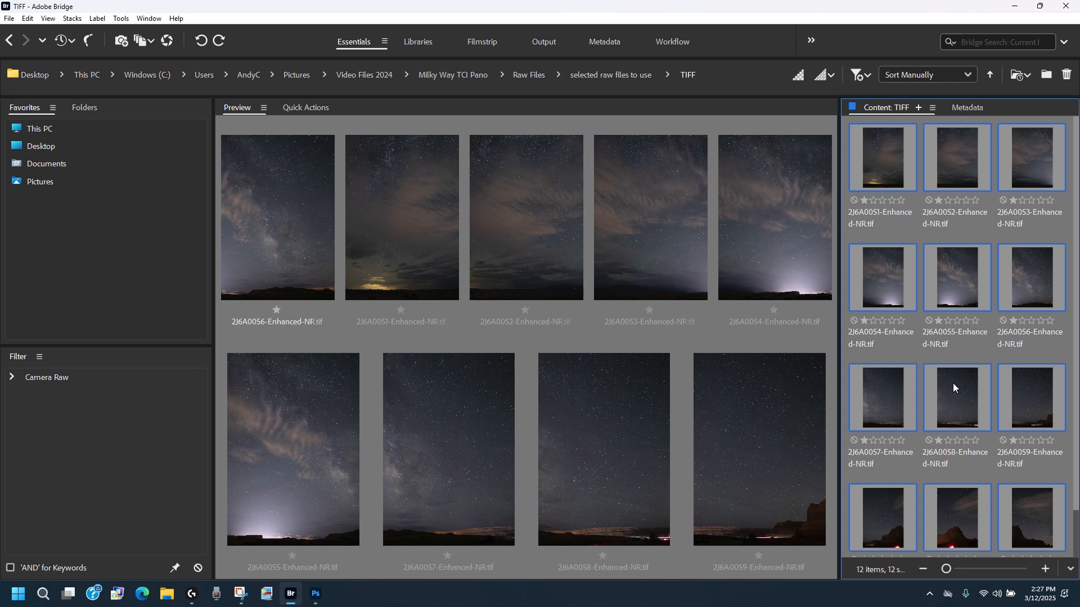
left_click(166, 41)
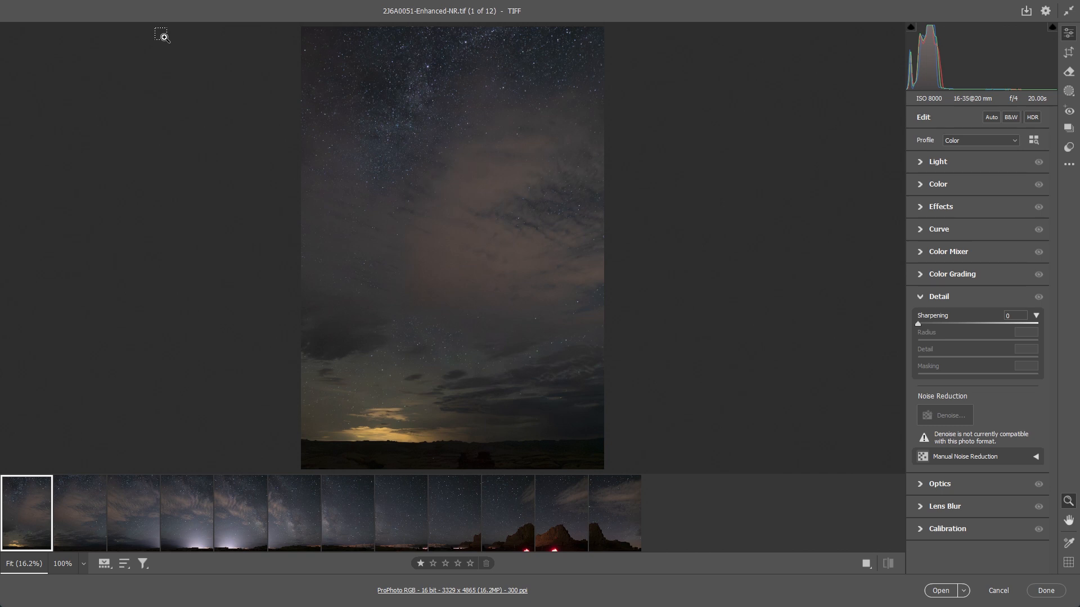
Set up a Merge to Panorama of all twelve TIFFs with Cylindrical projection, Boundary Warp 23 and Auto Crop on.
key("ctrl+a")
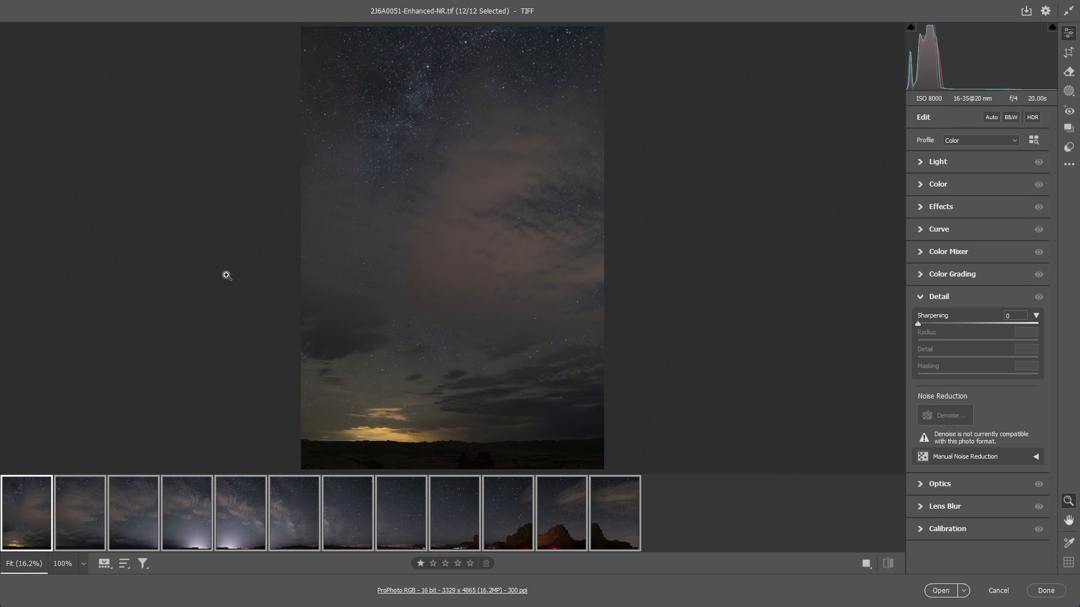
mouse_move(309, 491)
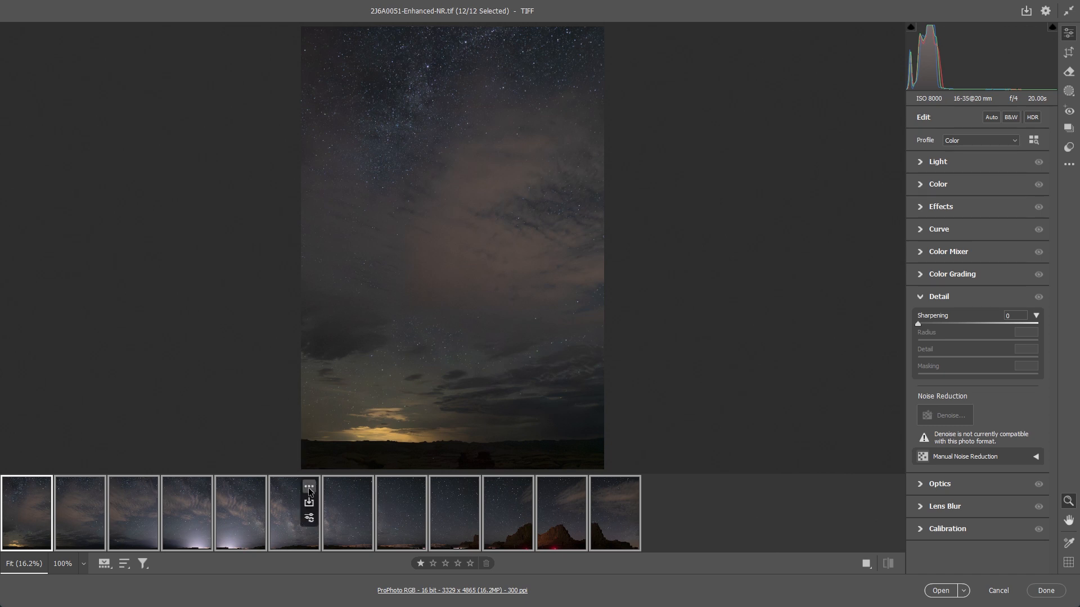
left_click(310, 487)
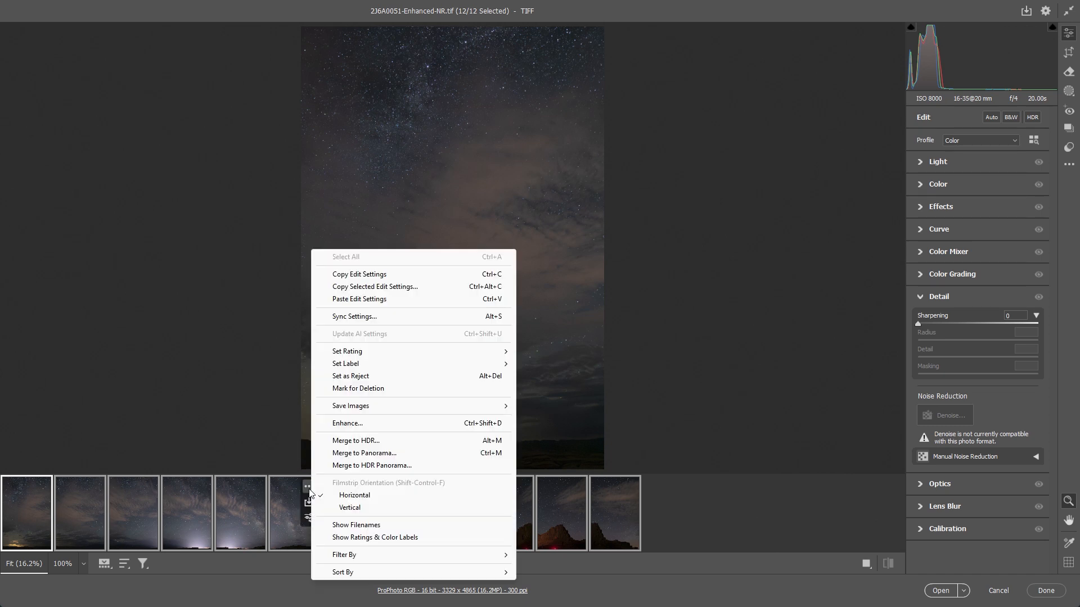
left_click(345, 453)
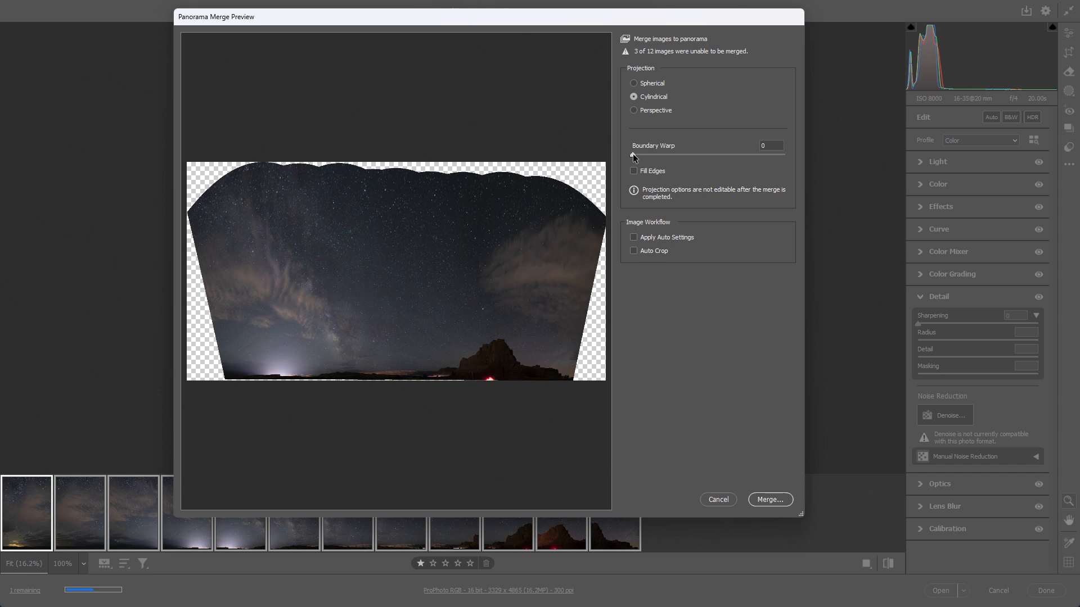
left_click_drag(633, 153, 665, 153)
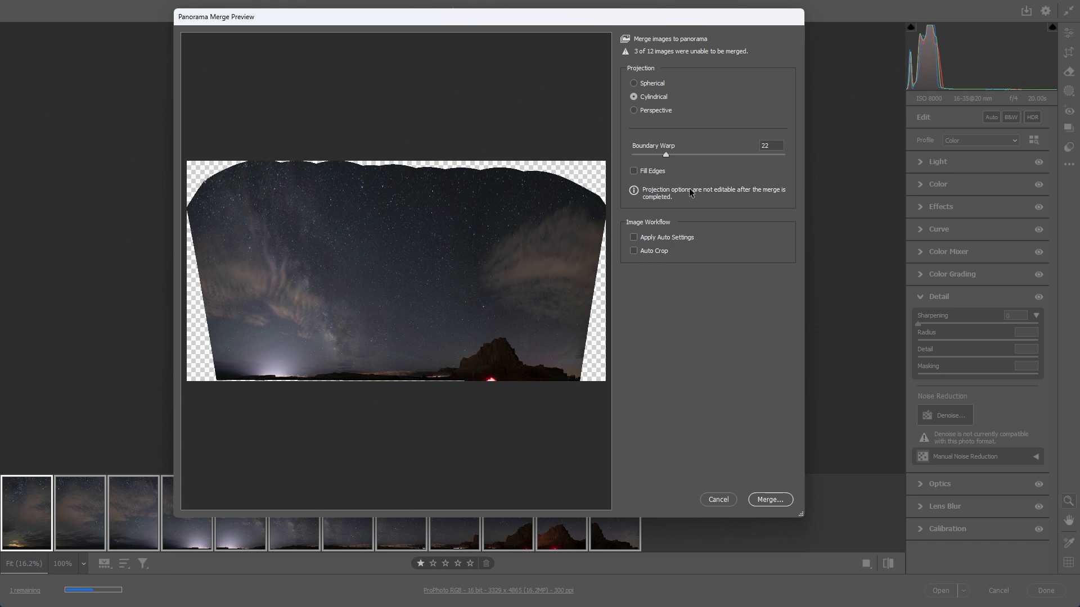
left_click_drag(666, 156, 667, 157)
left_click(633, 251)
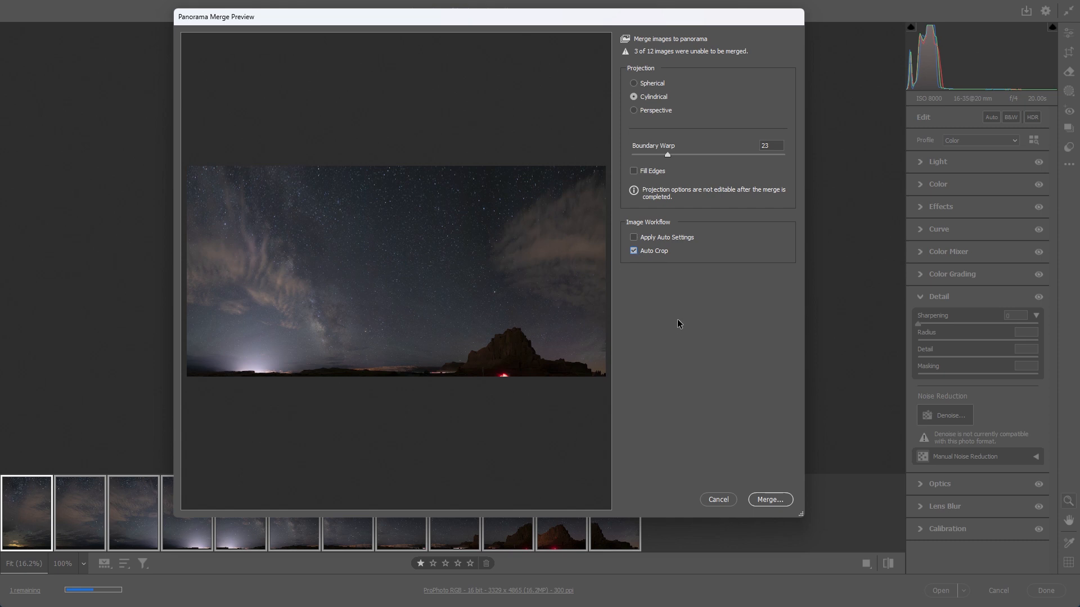
Merge the night-sky panorama and save it as 2J6A0051-Enhanced-NR-Pano.dng in the "selected raw files to use" folder.
left_click(769, 500)
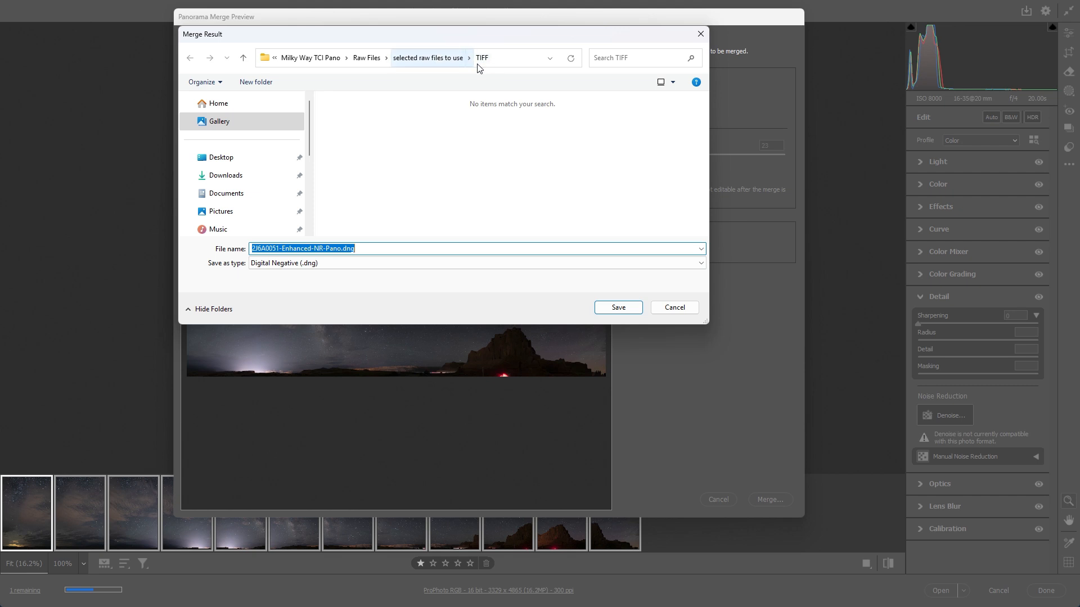
left_click(413, 58)
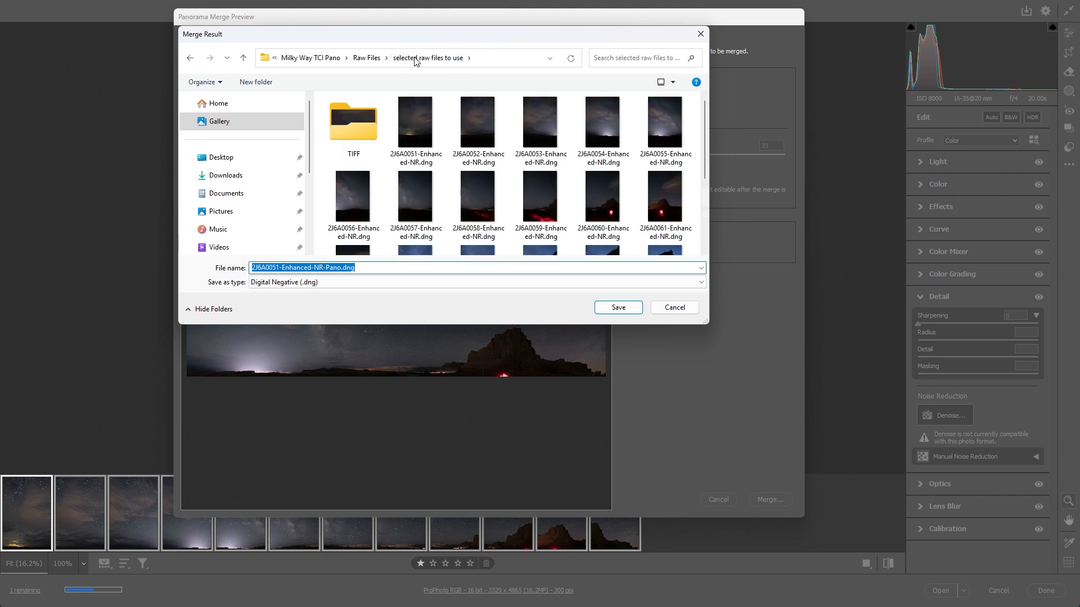
left_click(614, 310)
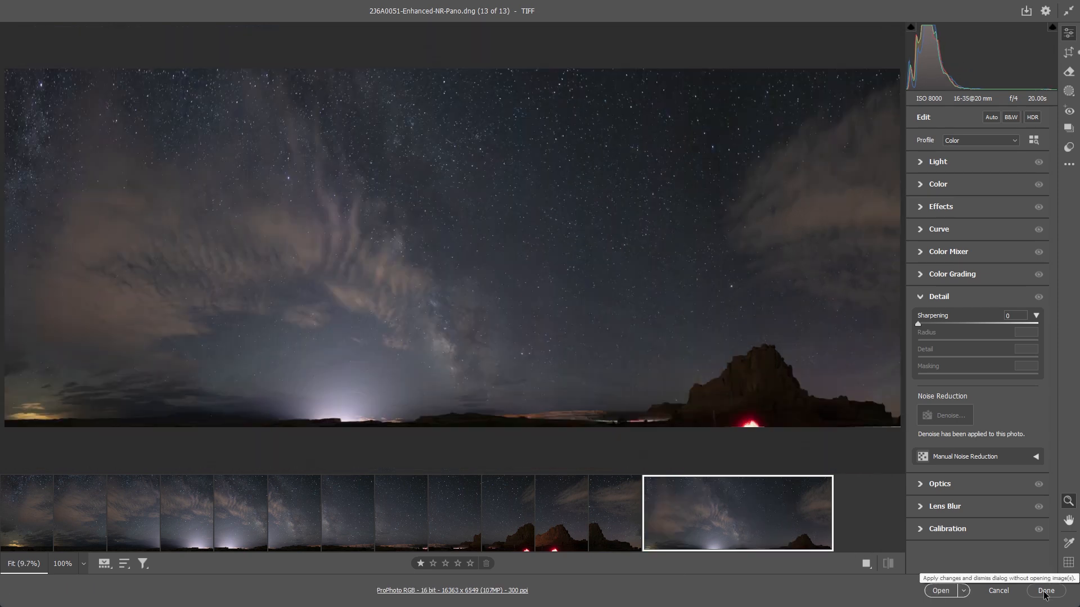
Finish the Camera Raw session and preview 2J6A0051-Enhanced-NR-Pano.dng in Bridge's "selected raw files to use" folder.
left_click(1045, 591)
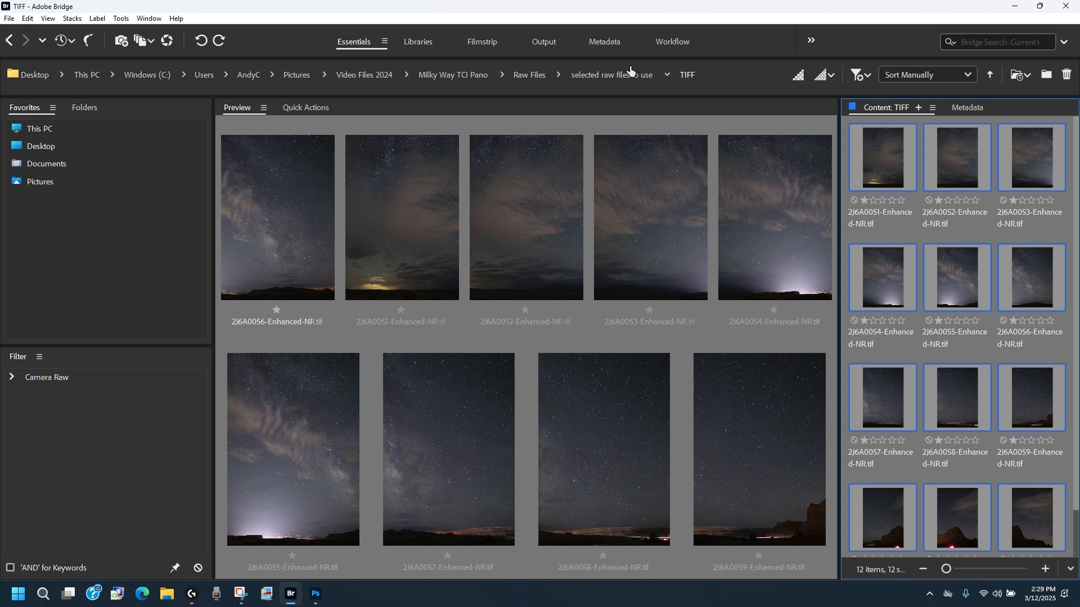
left_click(608, 75)
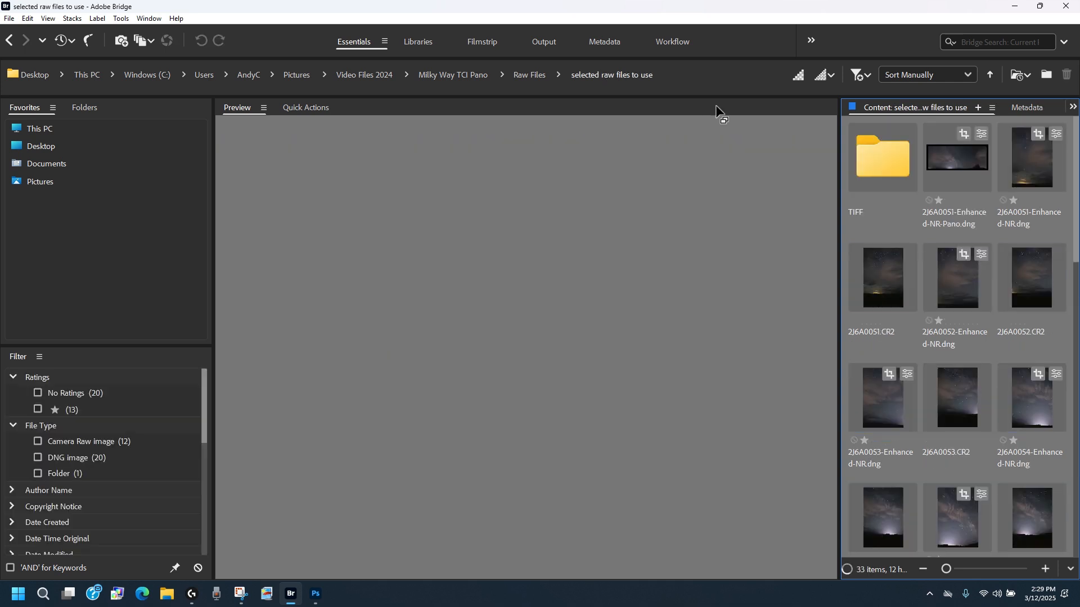
left_click(942, 162)
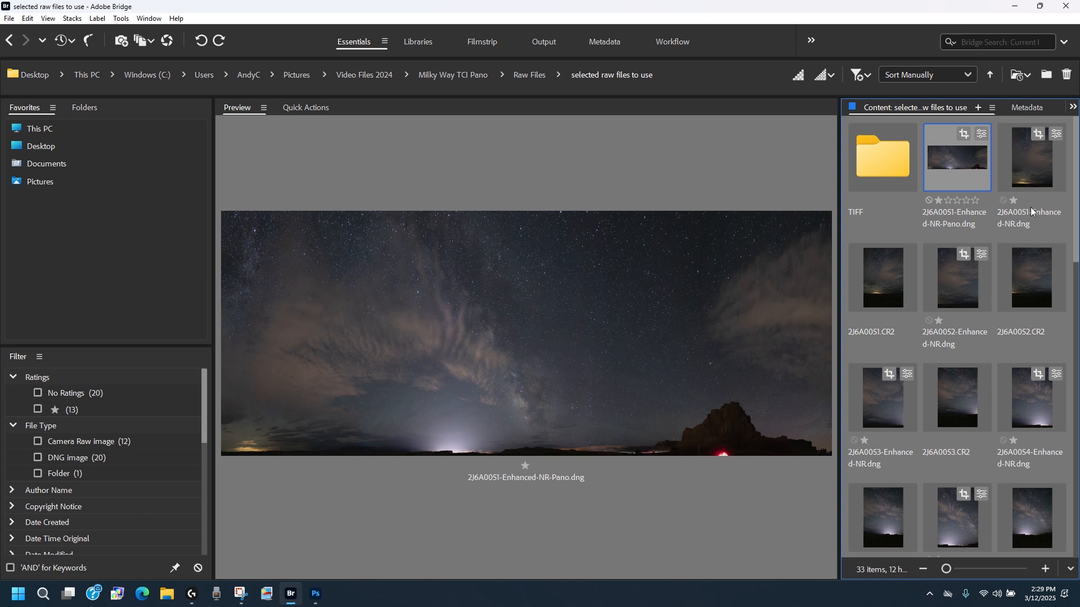
Open the seven dusk foreground frames from 2J6A9518.dng through 2J6A9536.dng together in Camera Raw.
left_click_drag(1076, 176, 1076, 470)
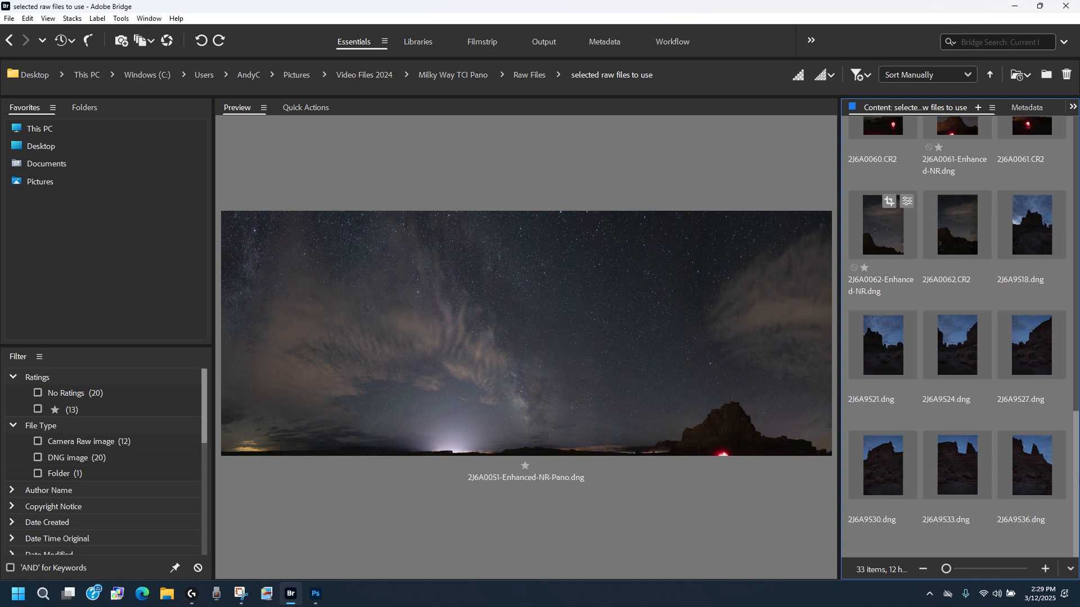
left_click(1028, 235)
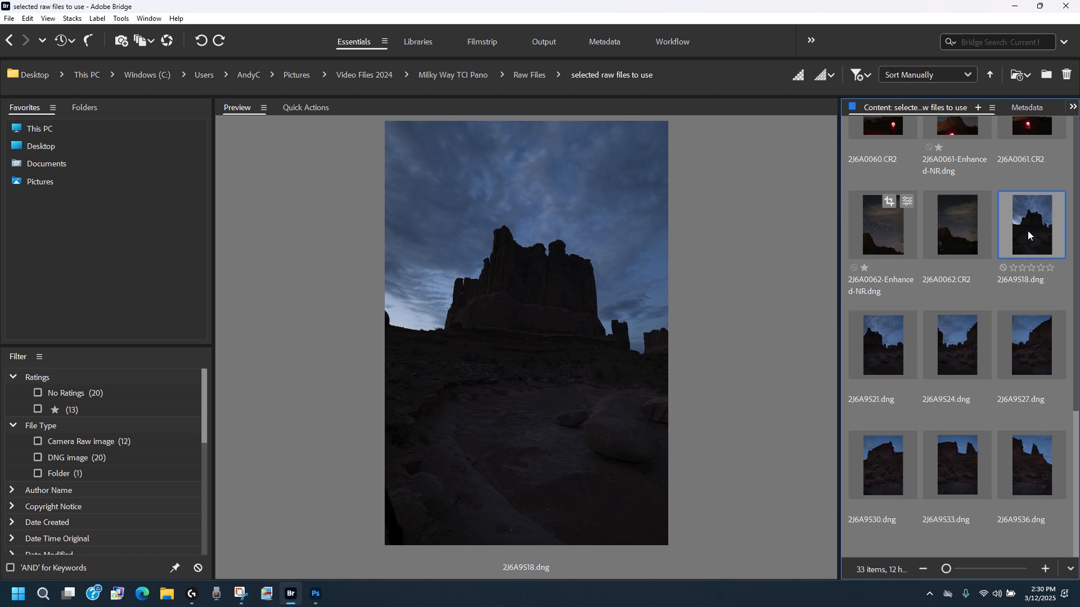
left_click(1025, 453, "shift")
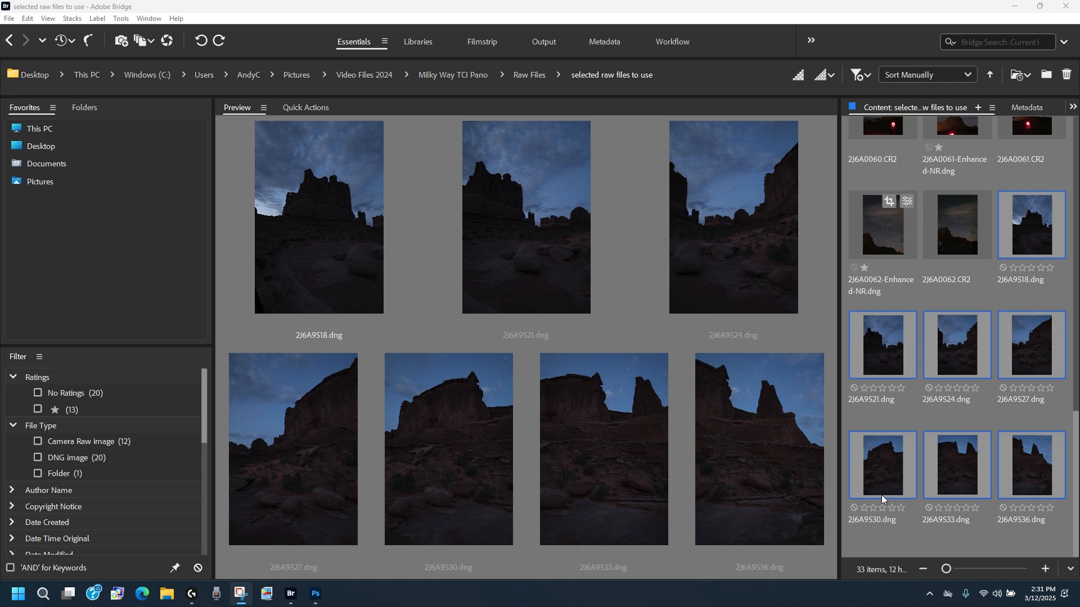
left_click(167, 42)
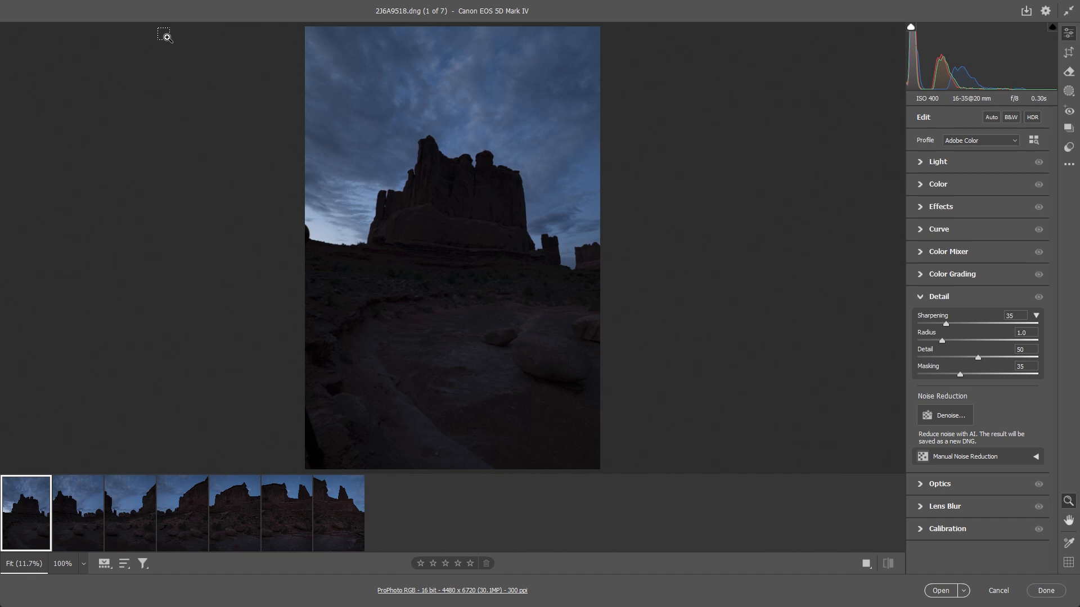
Start a Merge to Panorama of all seven foreground frames.
key("ctrl+a")
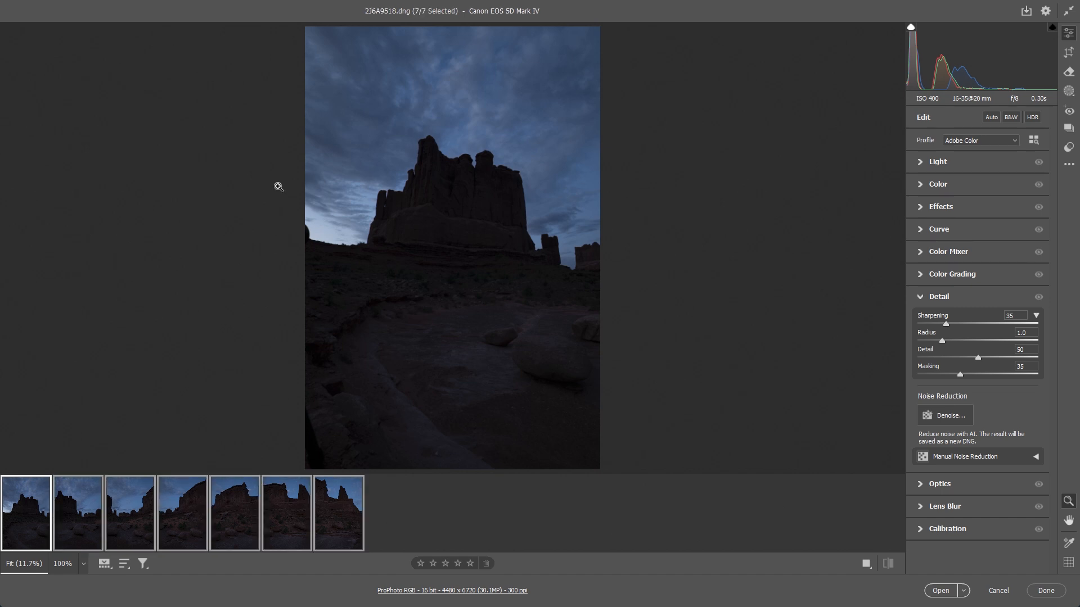
mouse_move(250, 486)
mouse_move(167, 496)
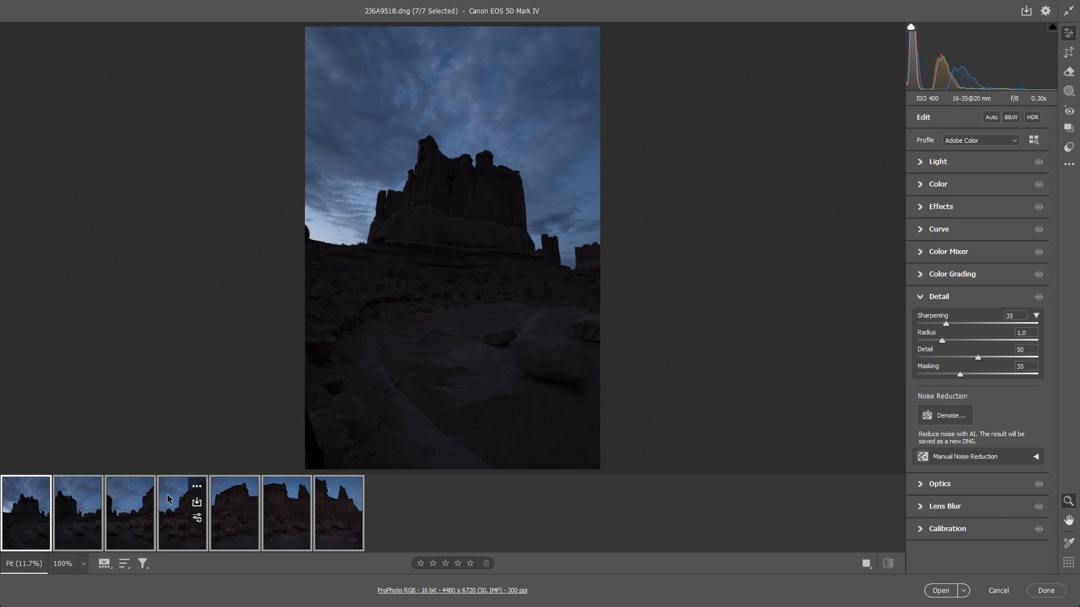
left_click(197, 488)
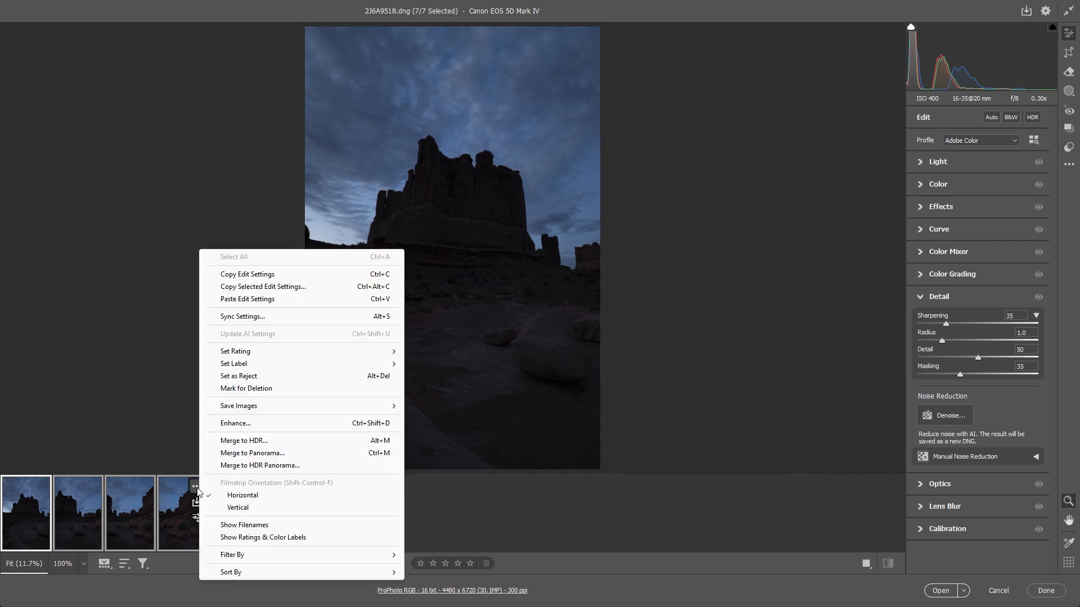
left_click(240, 453)
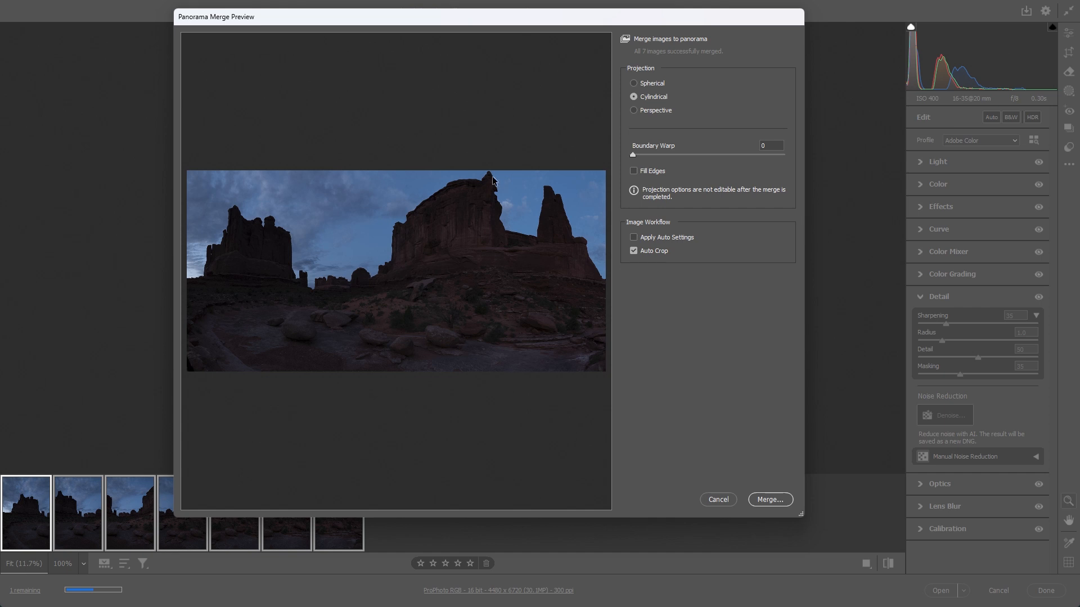
Turn off Auto Crop, leave Boundary Warp at 0, and save the merge as 2J6A9518-Pano.dng in "selected raw files to use".
left_click(634, 251)
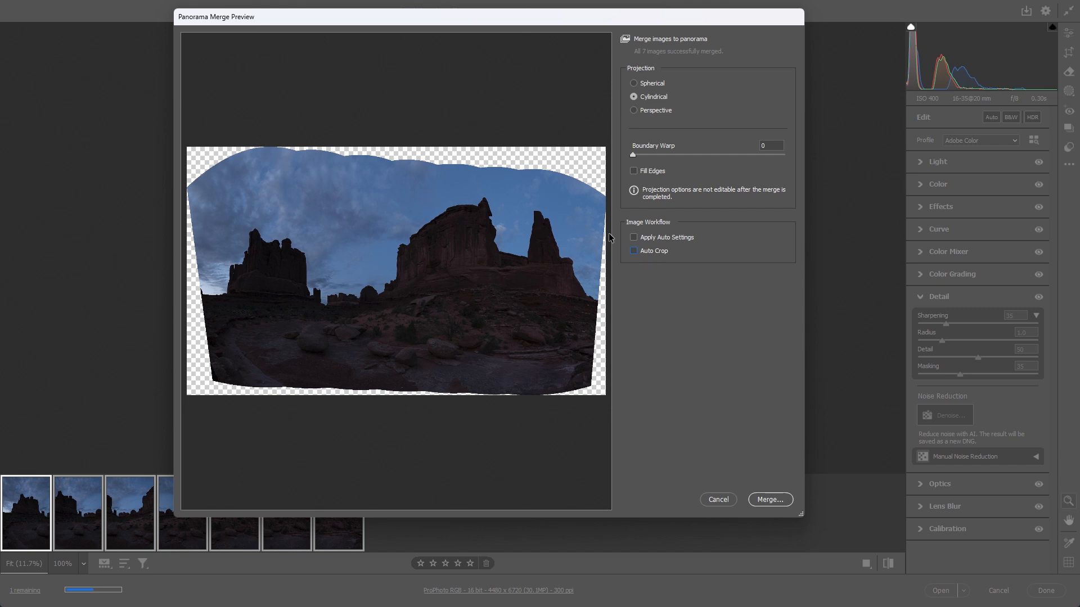
left_click_drag(632, 154, 631, 156)
mouse_move(632, 154)
left_mouse_down()
mouse_move(641, 158)
mouse_move(631, 158)
left_mouse_up()
left_click(765, 500)
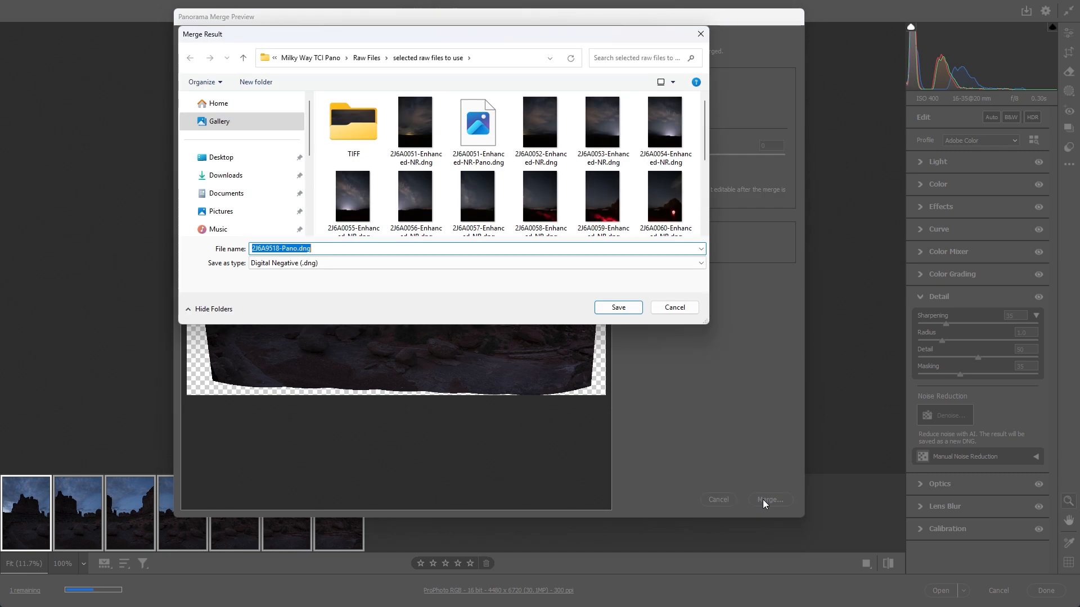
left_click(612, 310)
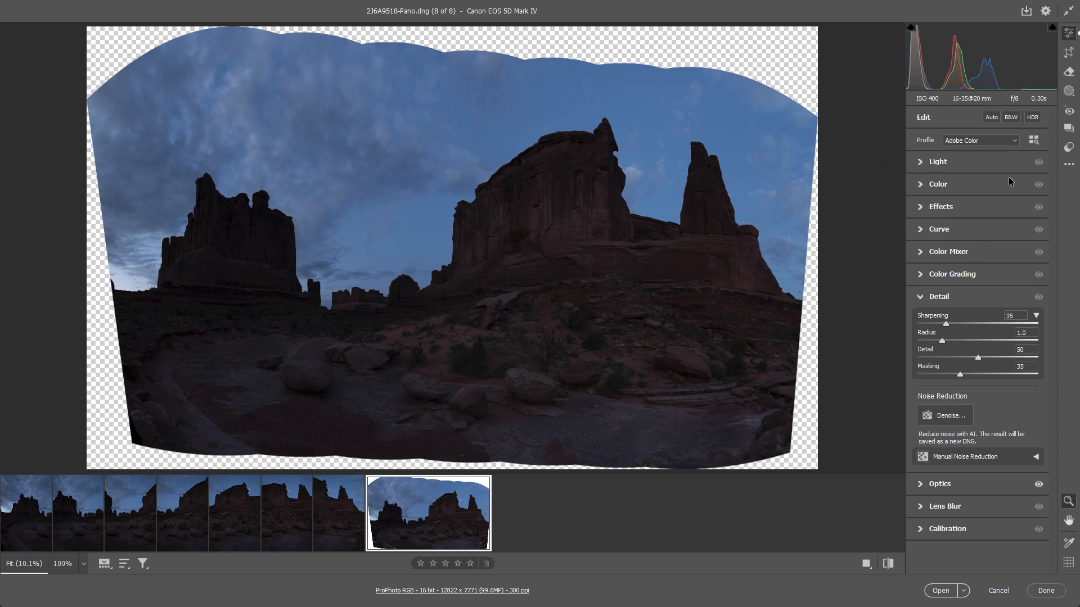
Level the foreground panorama by setting the manual Rotate transformation to -1.1.
left_click(1068, 52)
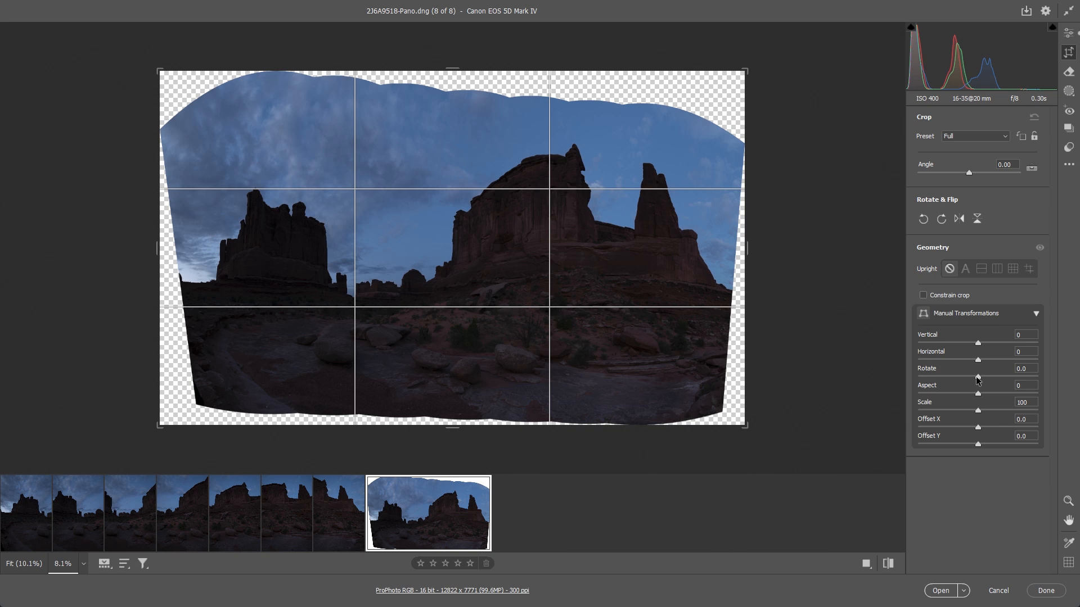
left_click_drag(977, 381, 972, 382)
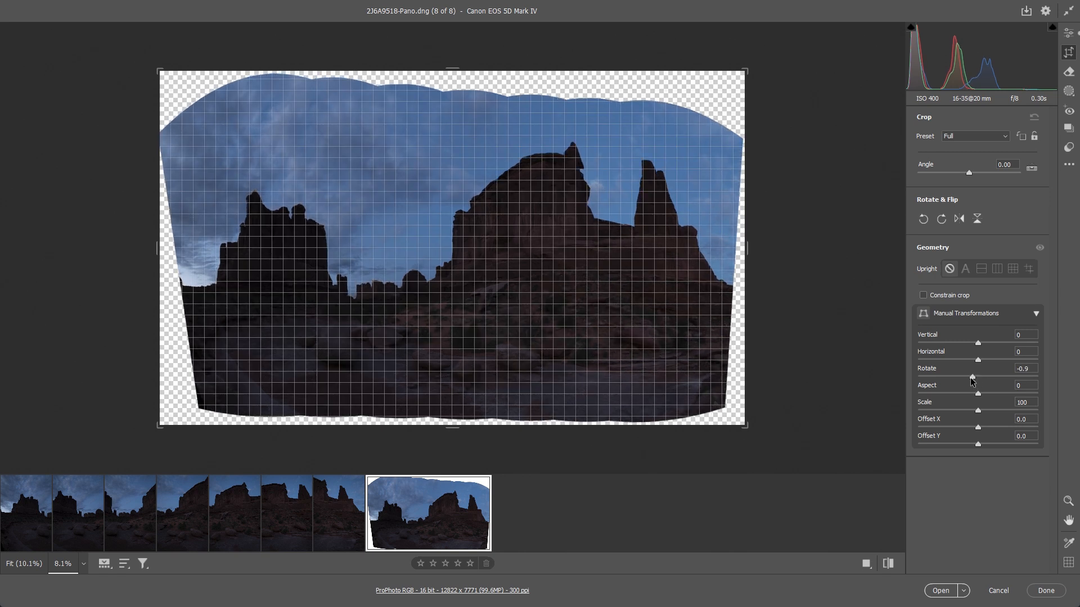
left_click_drag(972, 382, 971, 381)
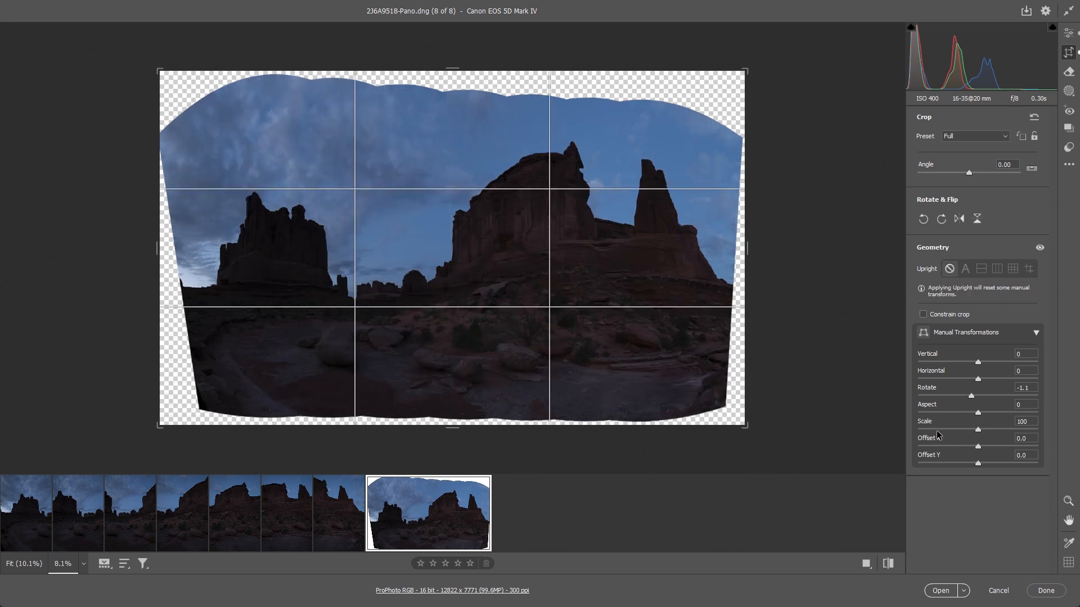
Crop the foreground panorama on all sides to about 10011 x 6094 pixels, excluding the transparent edges, and apply the crop.
left_click_drag(452, 70, 449, 85)
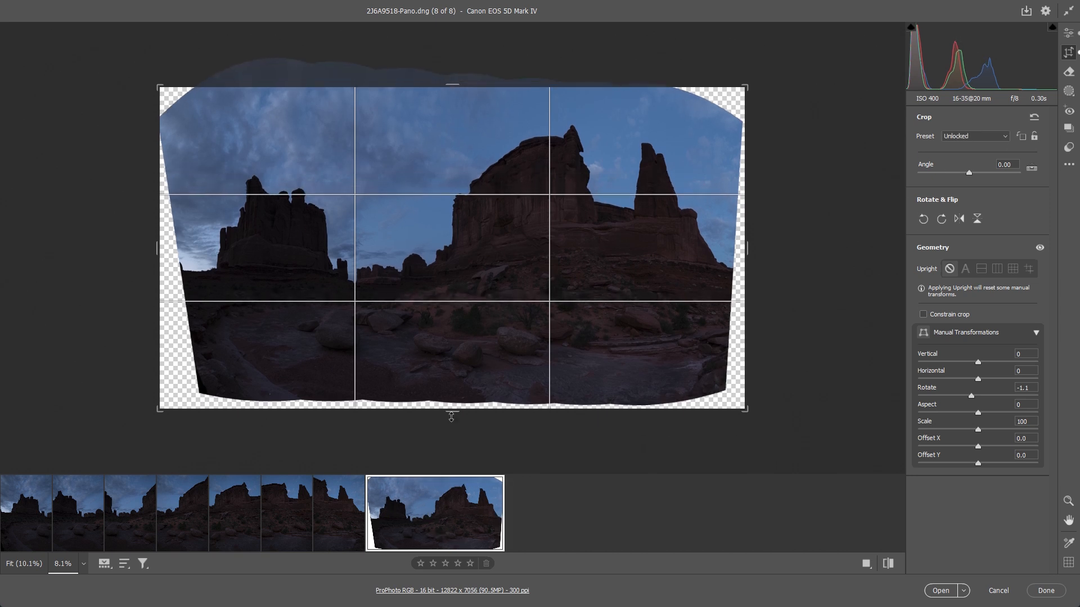
left_click_drag(453, 412, 455, 392)
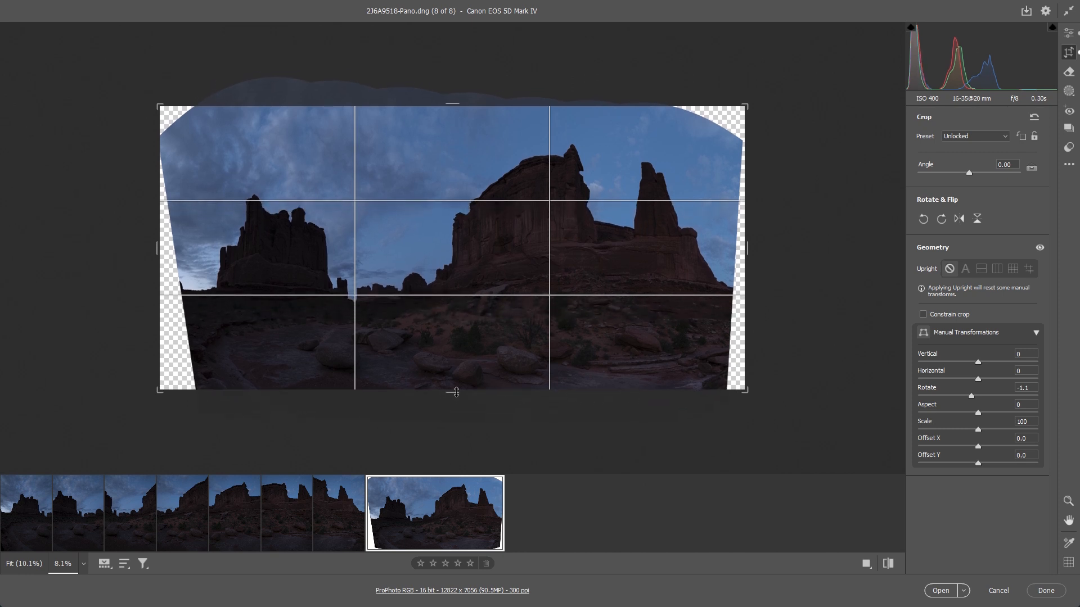
left_click_drag(456, 392, 455, 392)
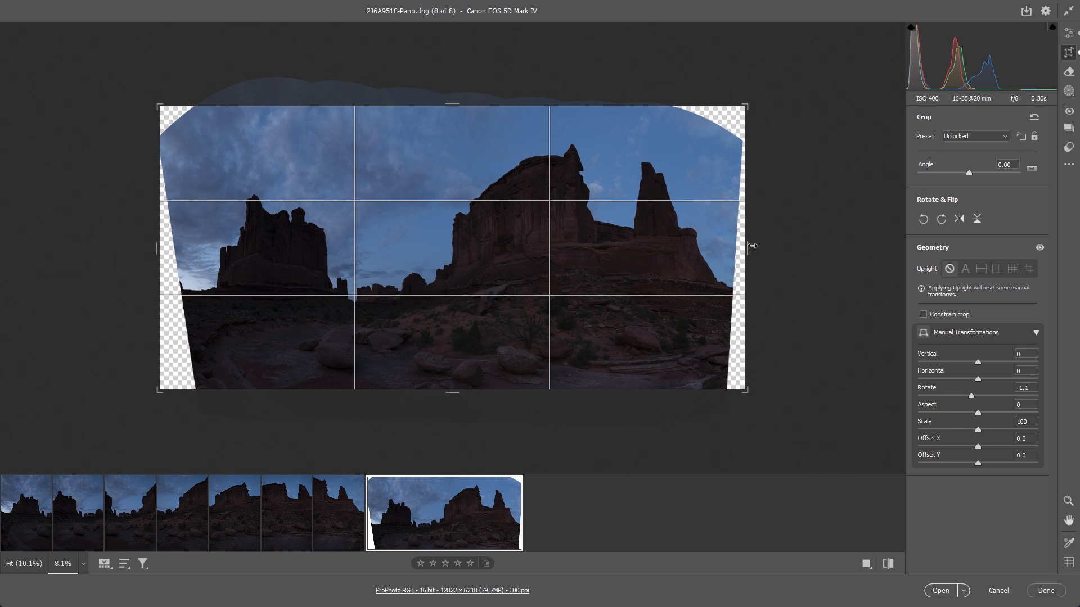
left_click_drag(747, 249, 702, 249)
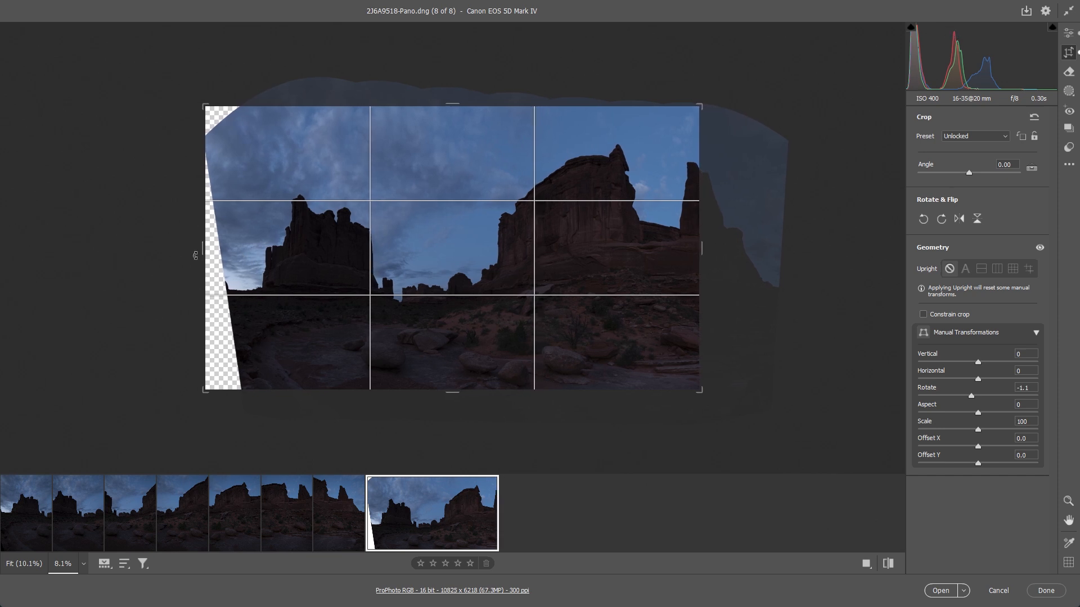
left_click_drag(199, 249, 222, 249)
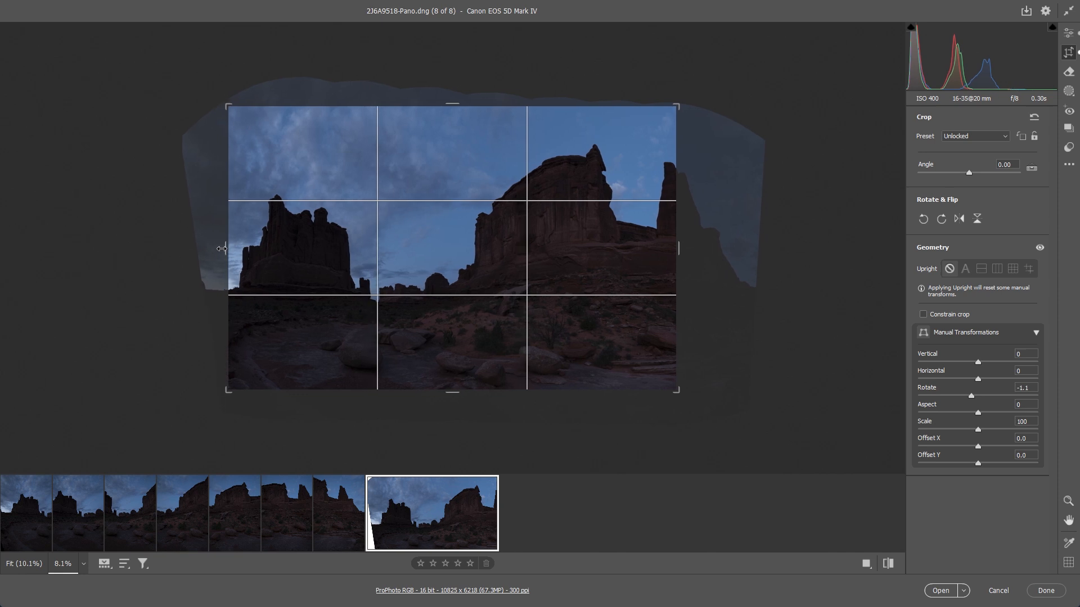
left_click_drag(221, 248, 222, 250)
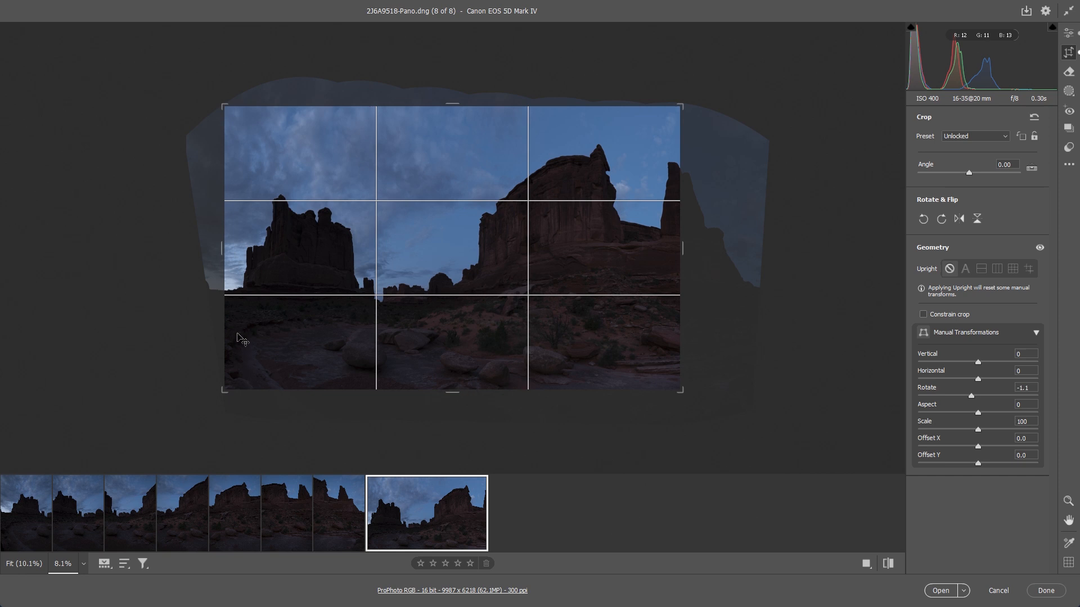
left_click_drag(223, 252, 223, 251)
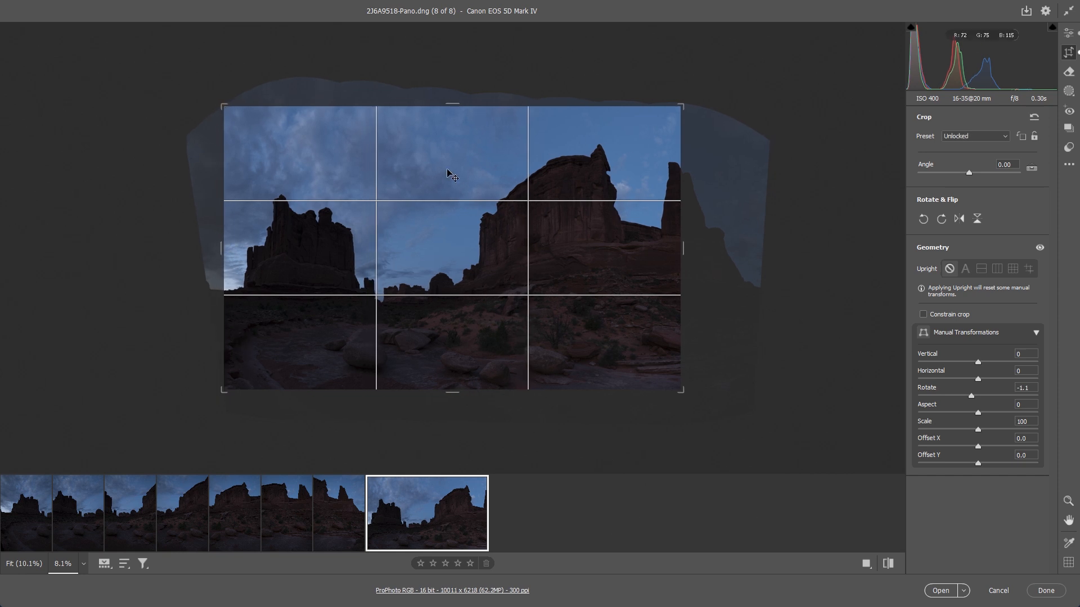
left_click_drag(452, 101, 452, 107)
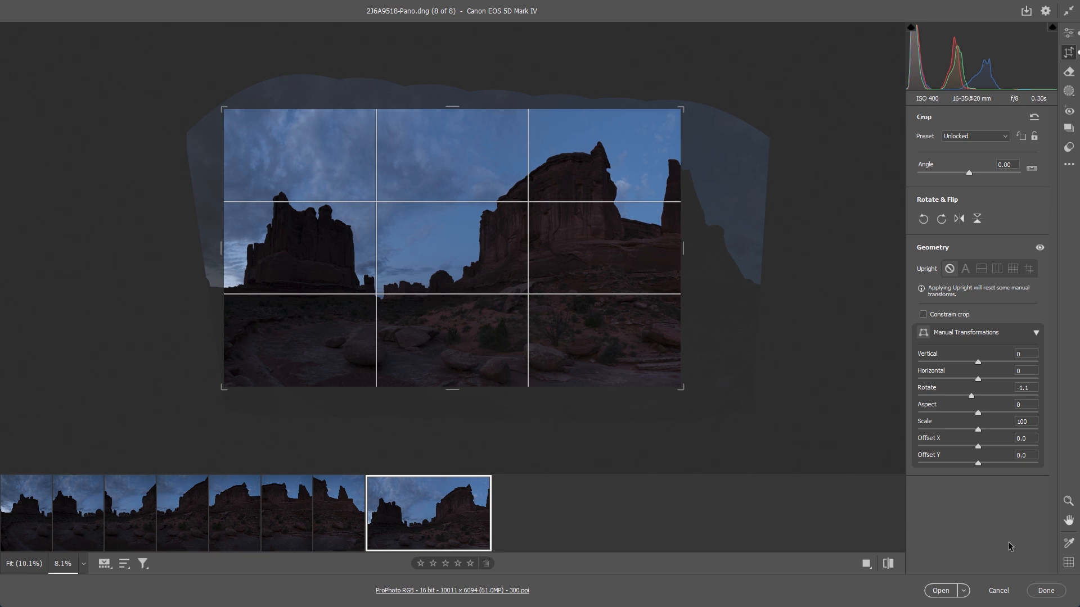
key("Return")
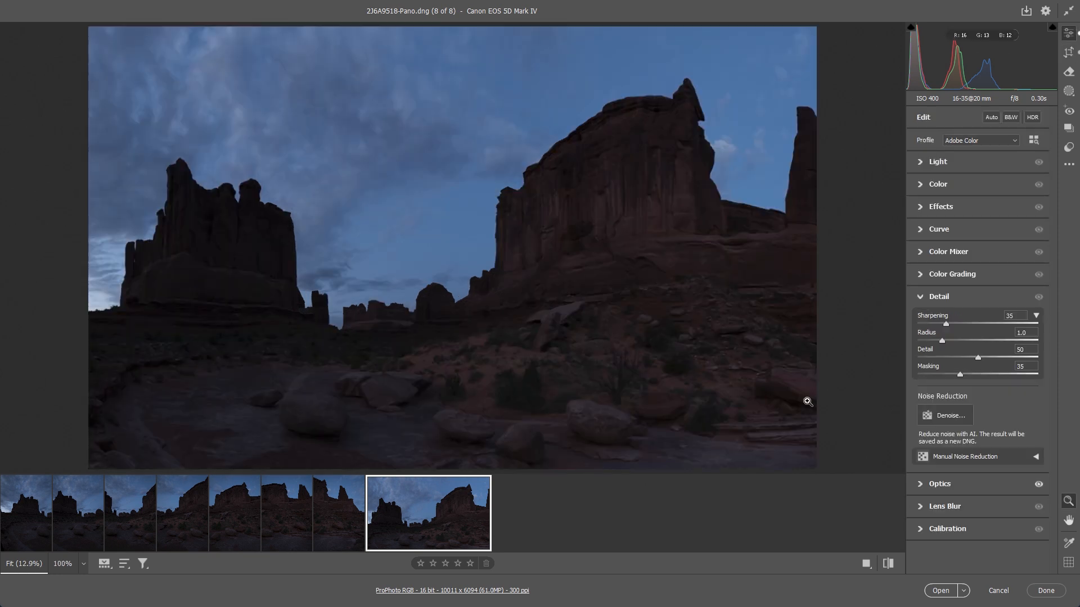
Finish the Camera Raw session, reopen 2J6A9518-Pano.dng from Bridge and open it as a document in Photoshop.
left_click(1046, 591)
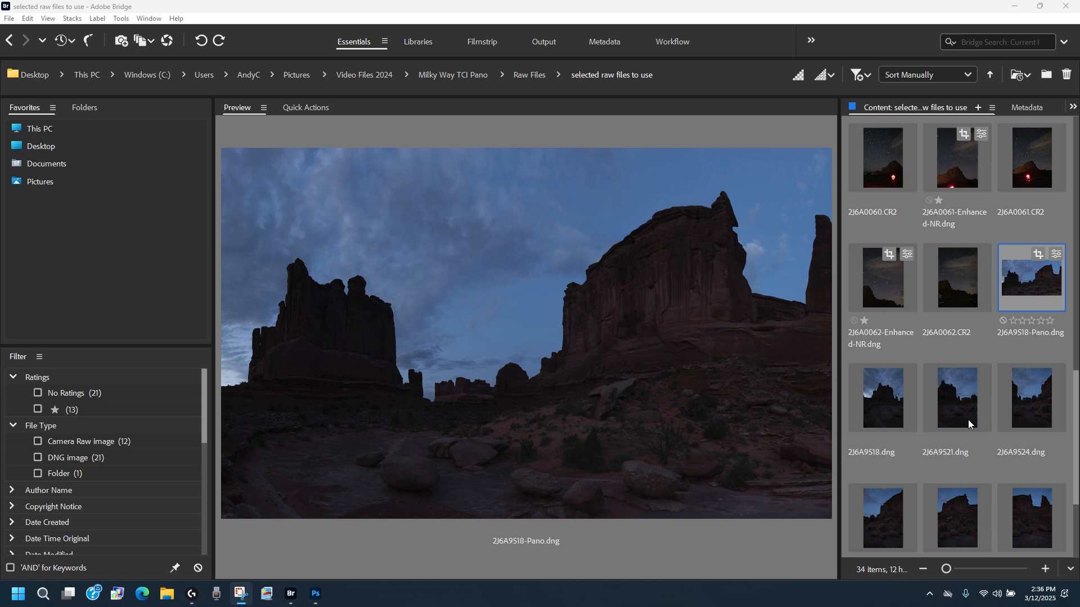
double_click(1021, 282)
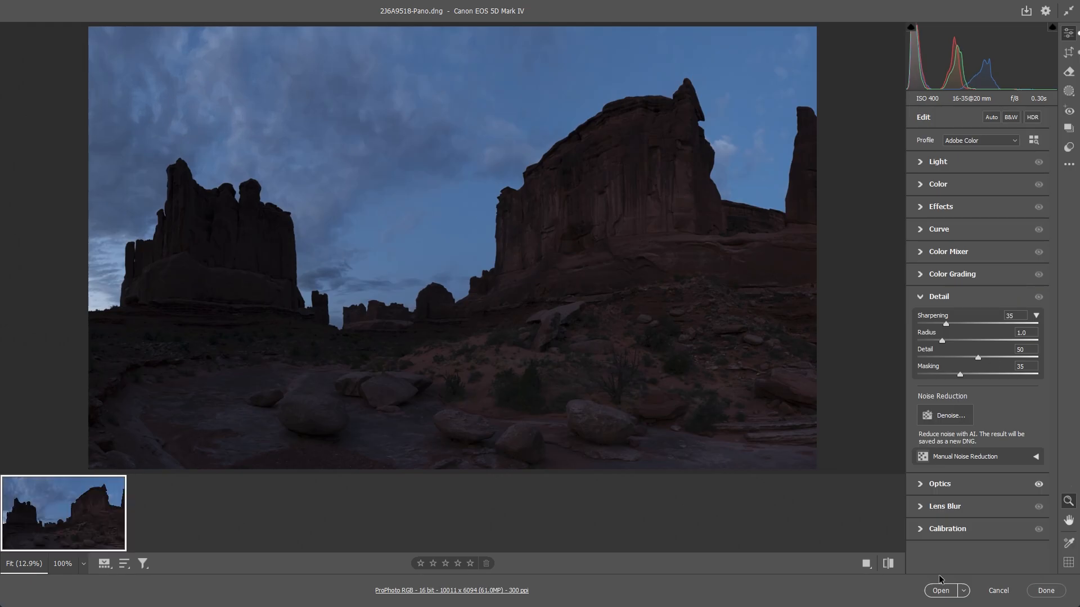
left_click(940, 591)
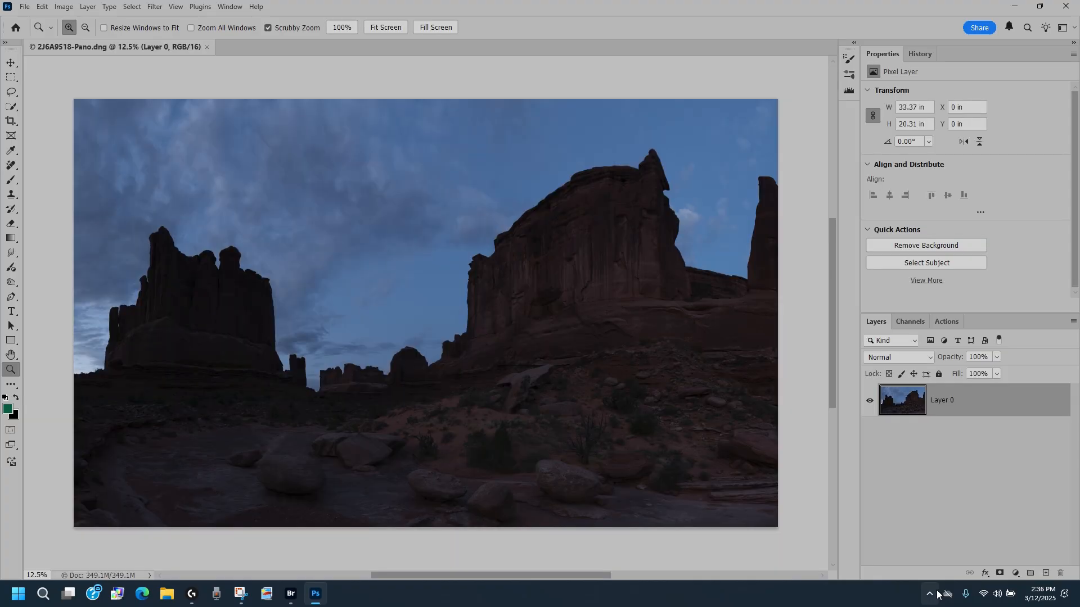
Return to Bridge, locate the Milky Way panorama 2J6A0051-Enhanced-NR-Pano.dng and open it in Photoshop as well.
left_click(291, 593)
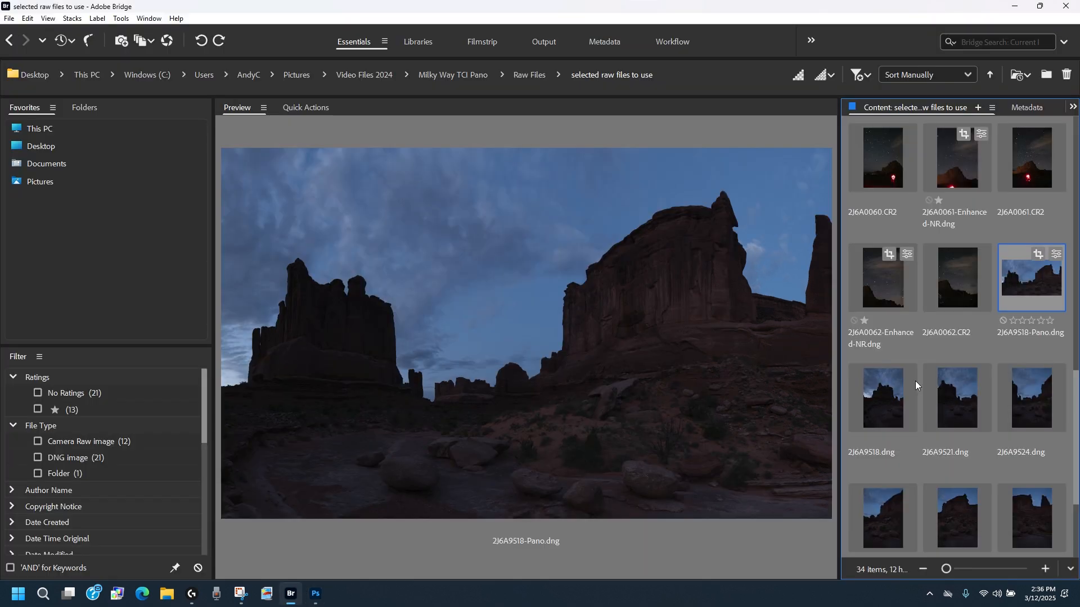
left_click_drag(1078, 378, 1078, 95)
left_click(955, 154)
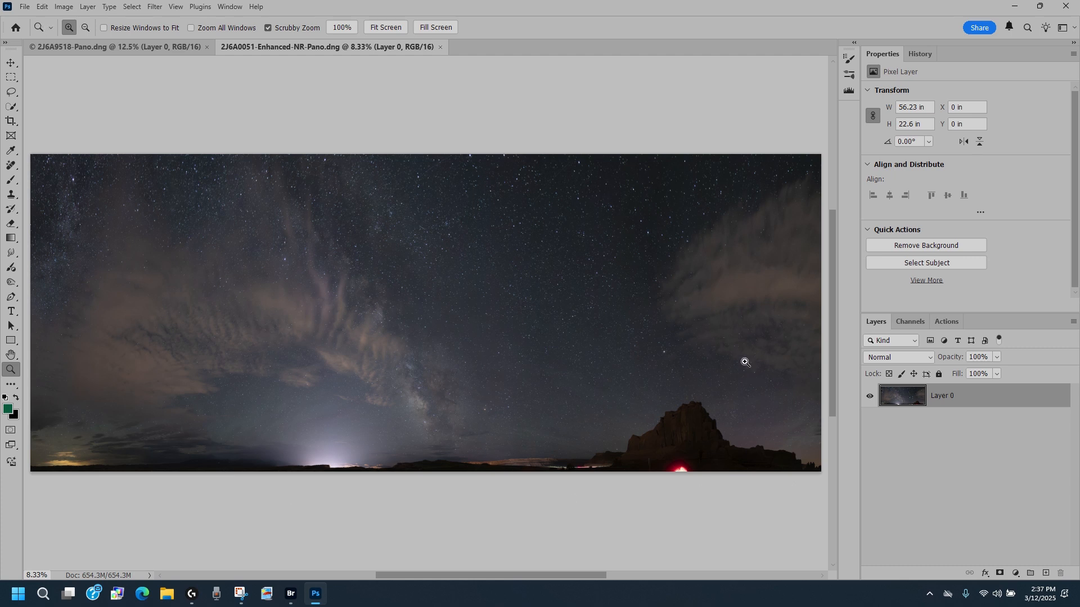
Copy the entire Milky Way panorama and paste it as a new layer into the 2J6A9518-Pano.dng foreground document.
left_click(113, 50)
left_click(286, 49)
left_click(131, 7)
left_click(135, 20)
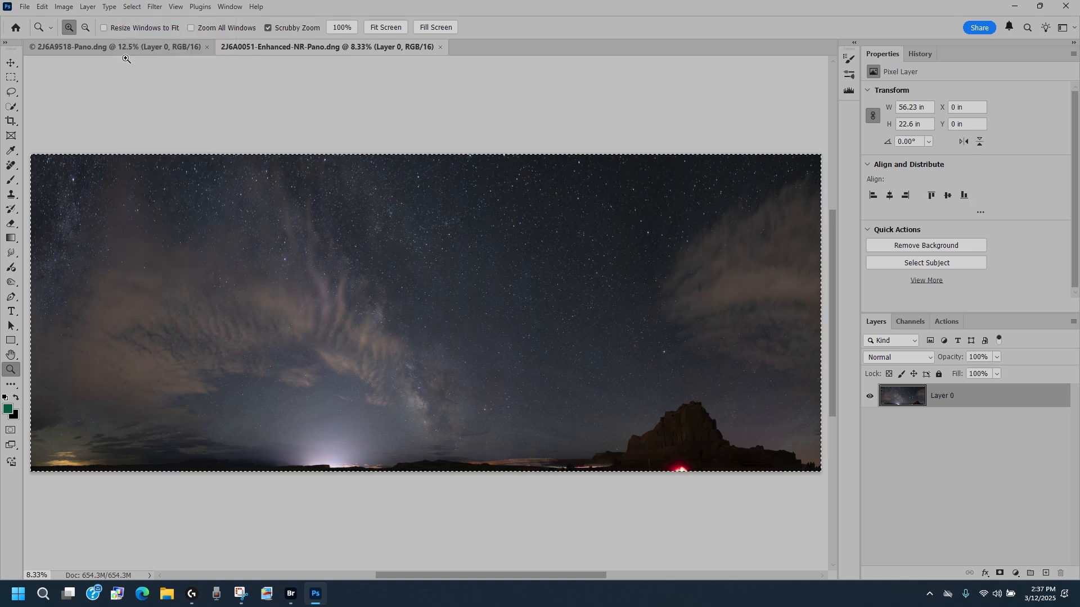
left_click(36, 6)
left_click(70, 86)
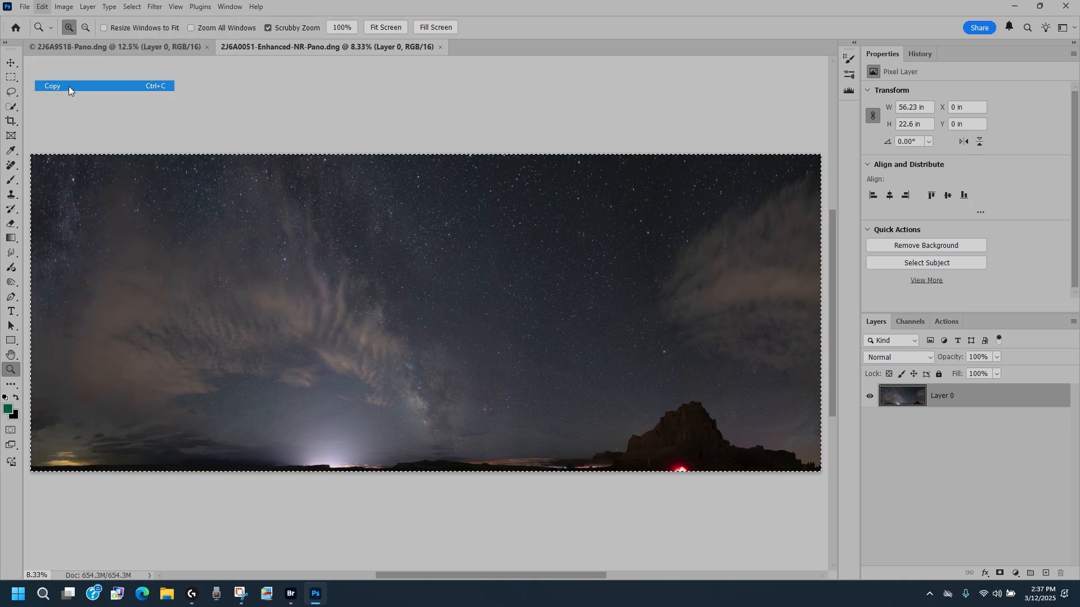
left_click(79, 50)
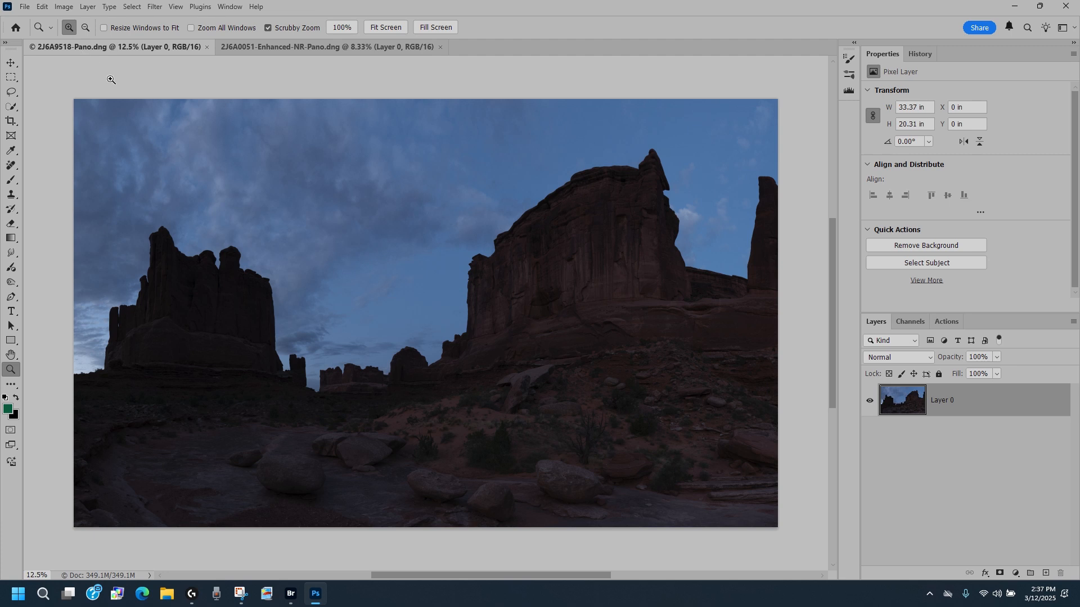
left_click(43, 6)
left_click(50, 107)
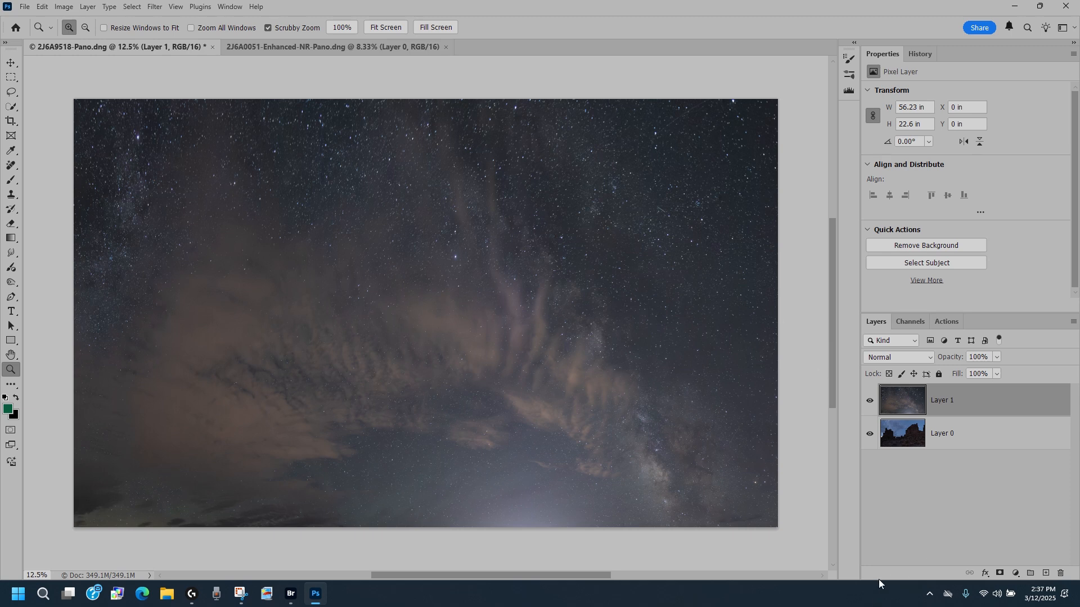
Hide the pasted night-sky layer and select the sky of the foreground panorama on Layer 0 with Select Sky.
left_click(966, 437)
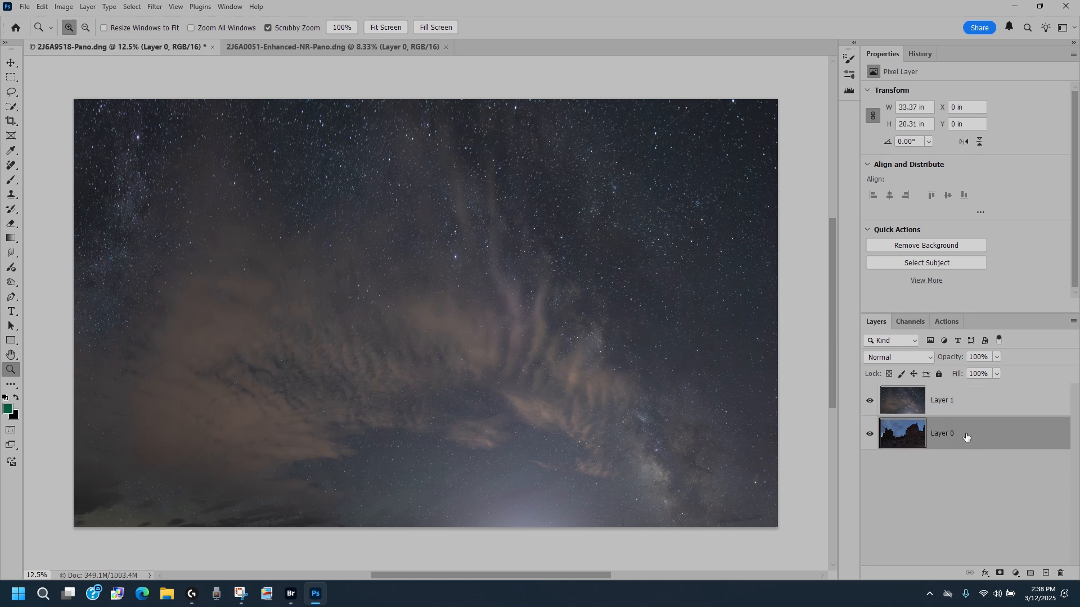
left_click(869, 401)
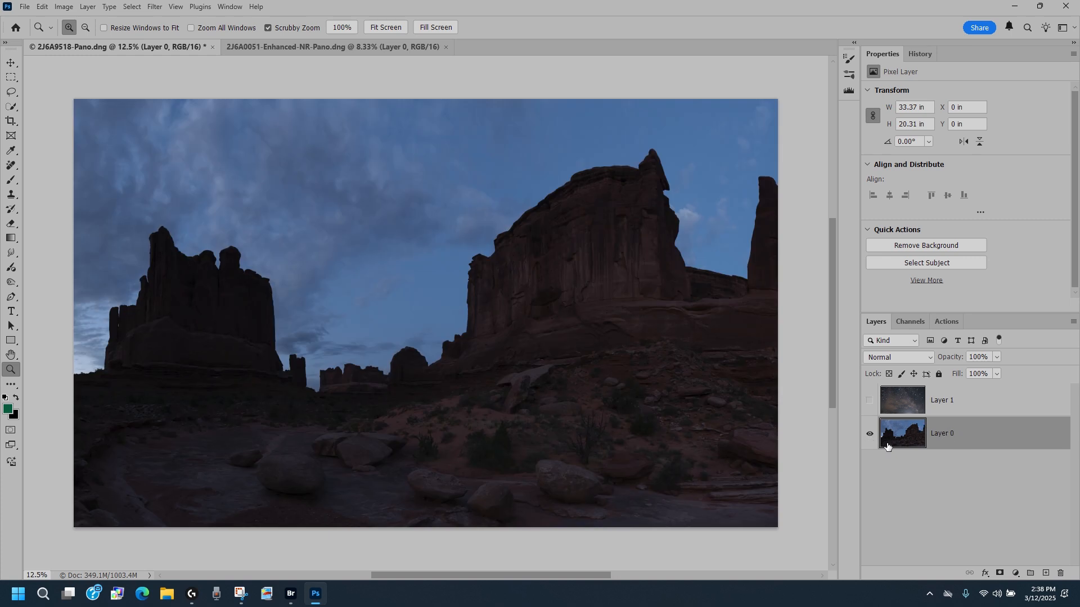
left_click(130, 6)
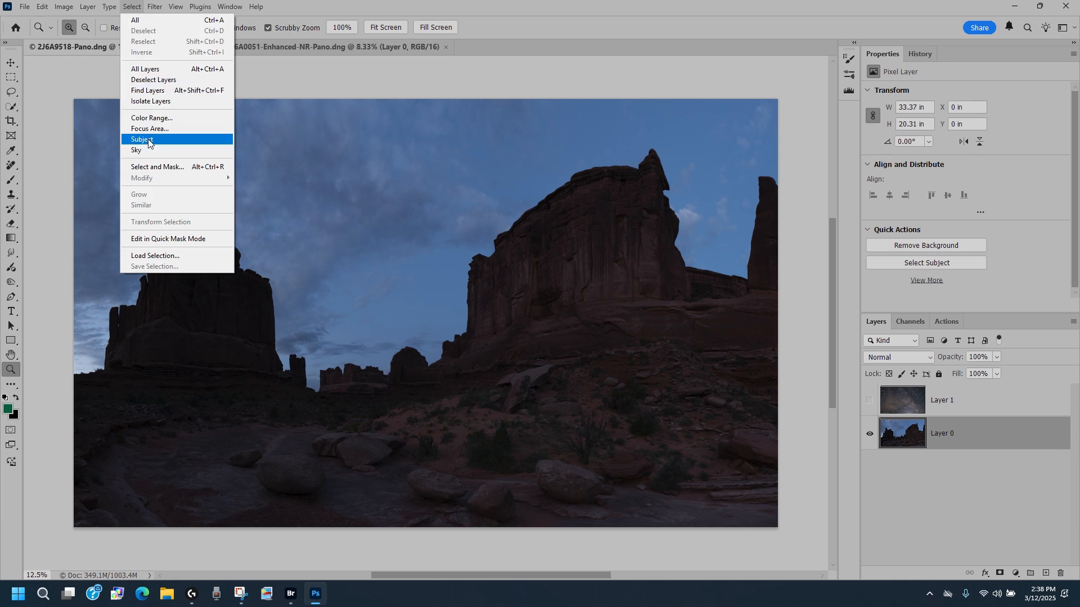
left_click(144, 151)
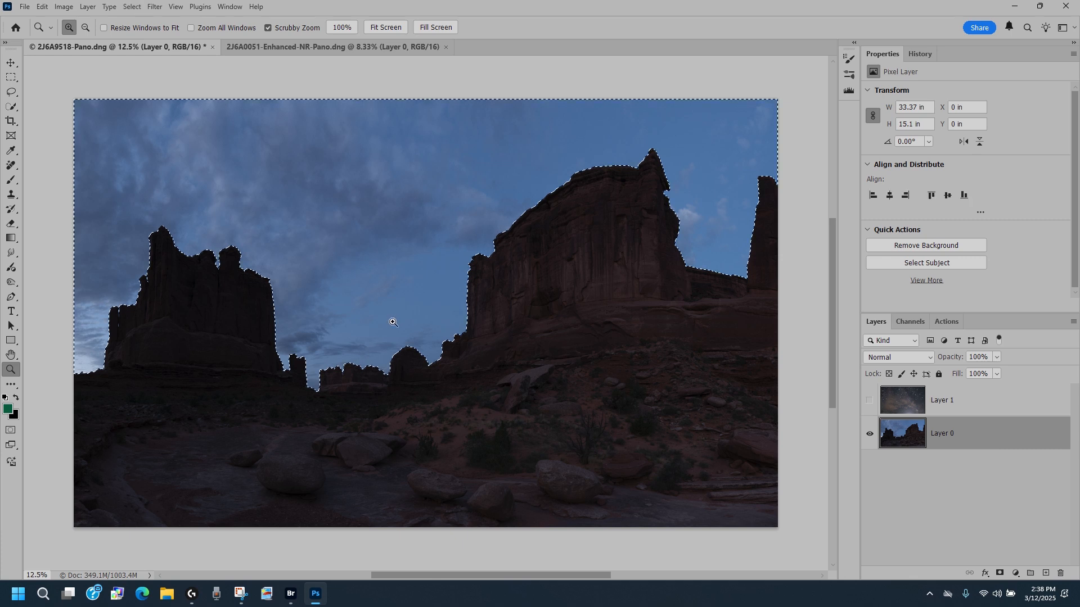
Show Layer 1 again and add a layer mask to it from the sky selection.
left_click(869, 403)
left_click(950, 401)
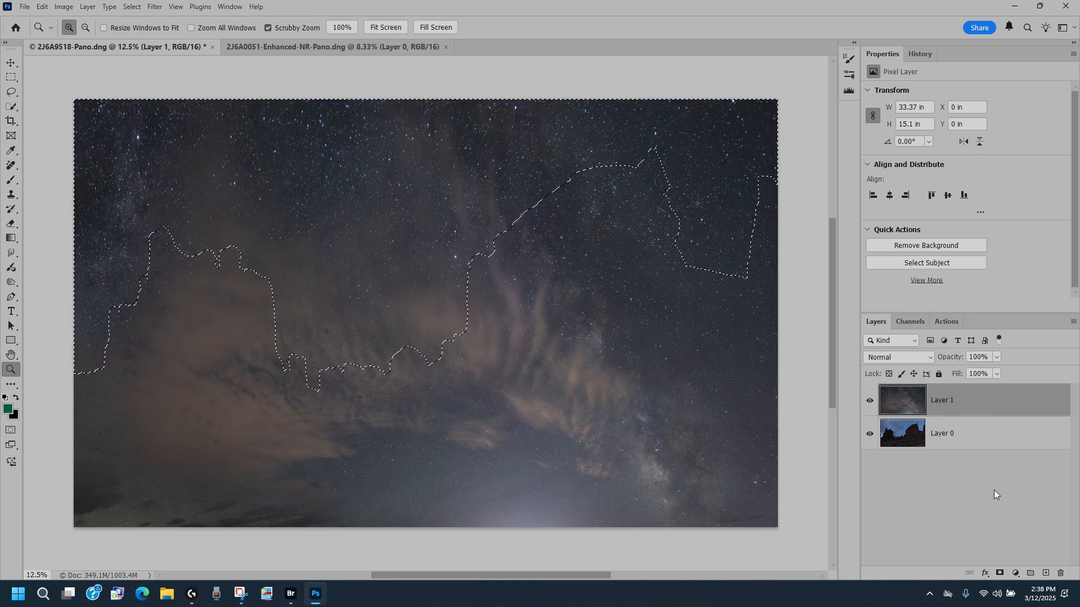
left_click(999, 573)
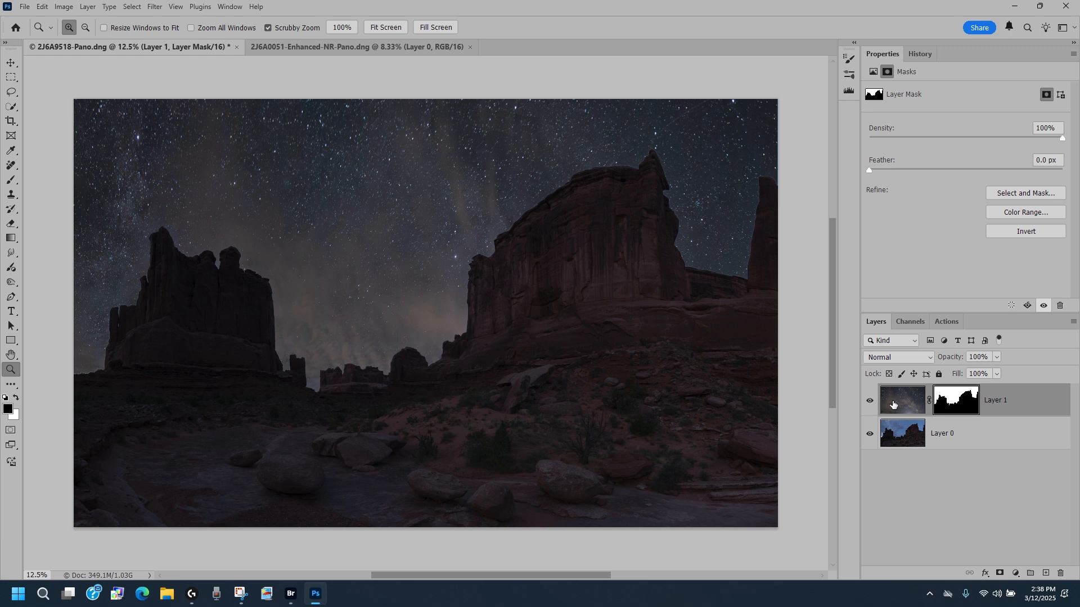
Unlink the mask from Layer 1 and make the layer's image, rather than its mask, active for editing.
left_click(929, 401)
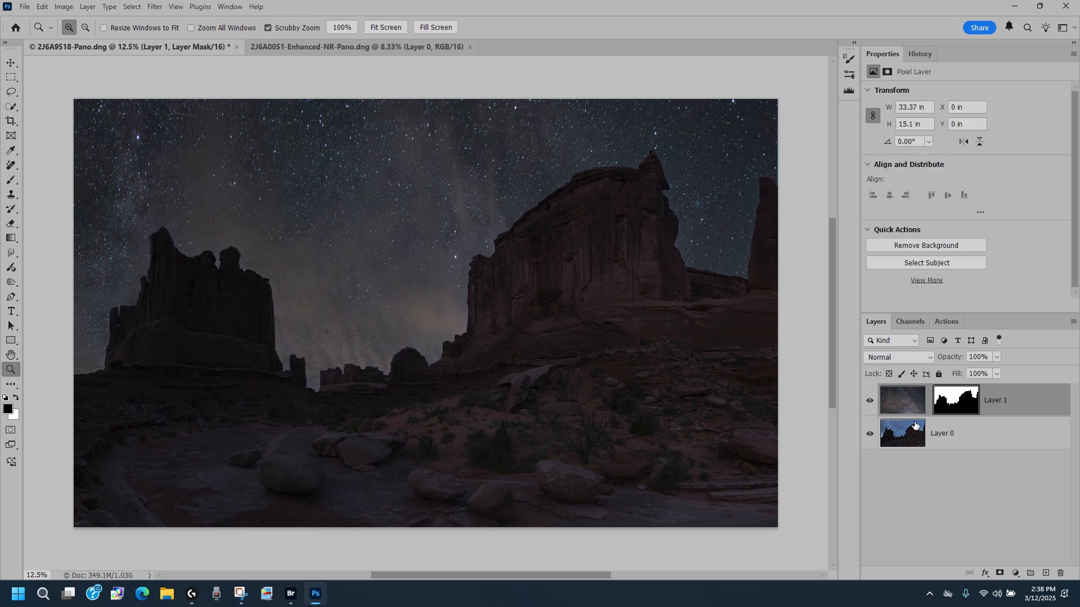
left_click(929, 401)
left_click(929, 400)
left_click(903, 400)
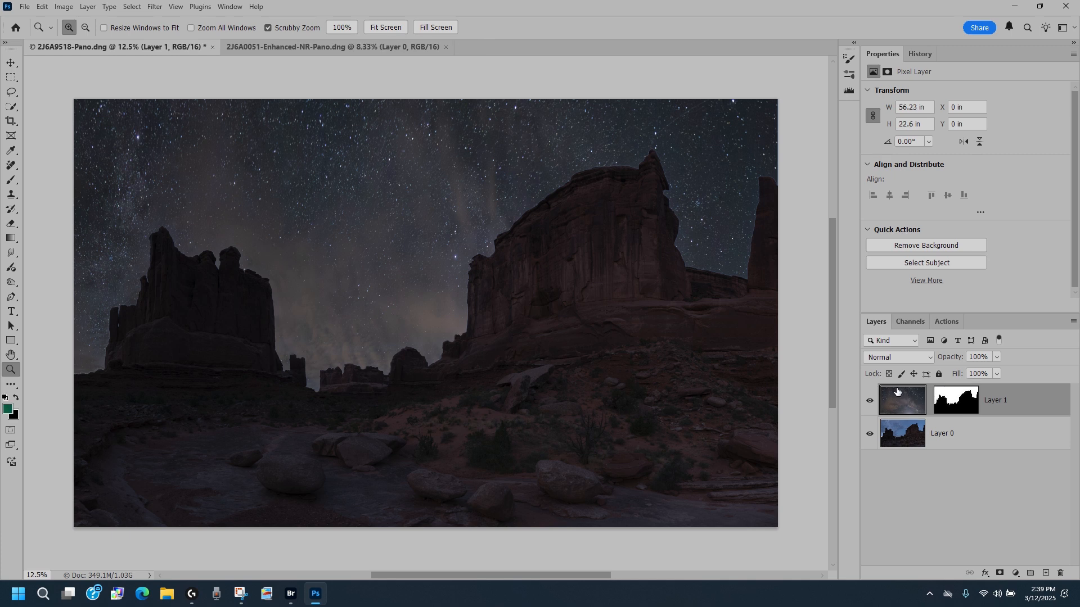
left_click(965, 401)
left_click(909, 402)
Move the night-sky image within its mask to X -15.03 in, Y -7.76 in, placing the Milky Way between the two rock formations.
left_click(11, 63)
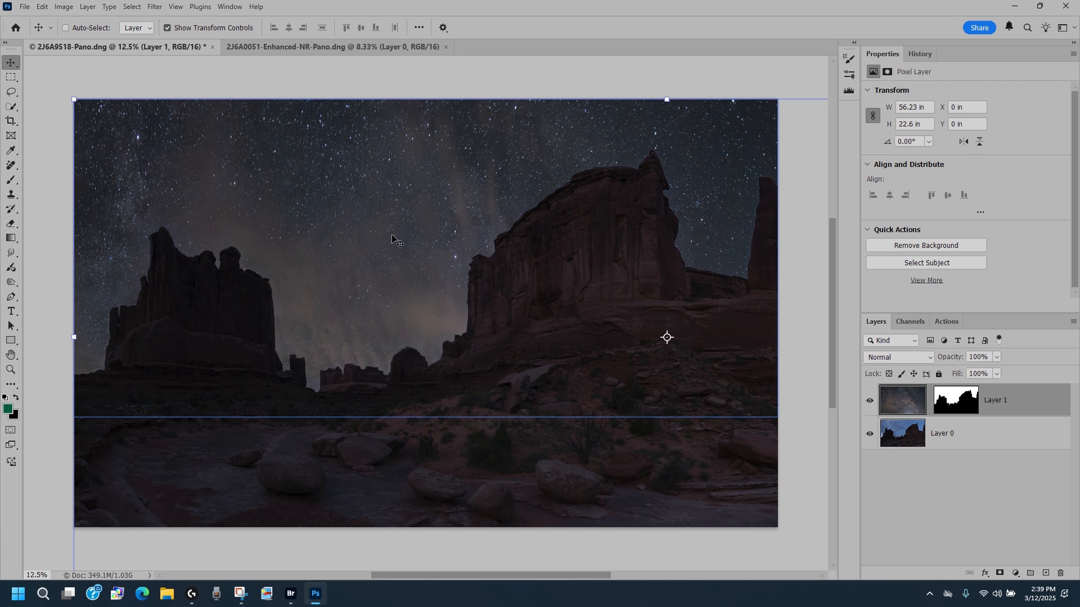
left_click_drag(392, 236, 281, 193)
left_click_drag(447, 302, 253, 237)
left_click_drag(378, 306, 403, 269)
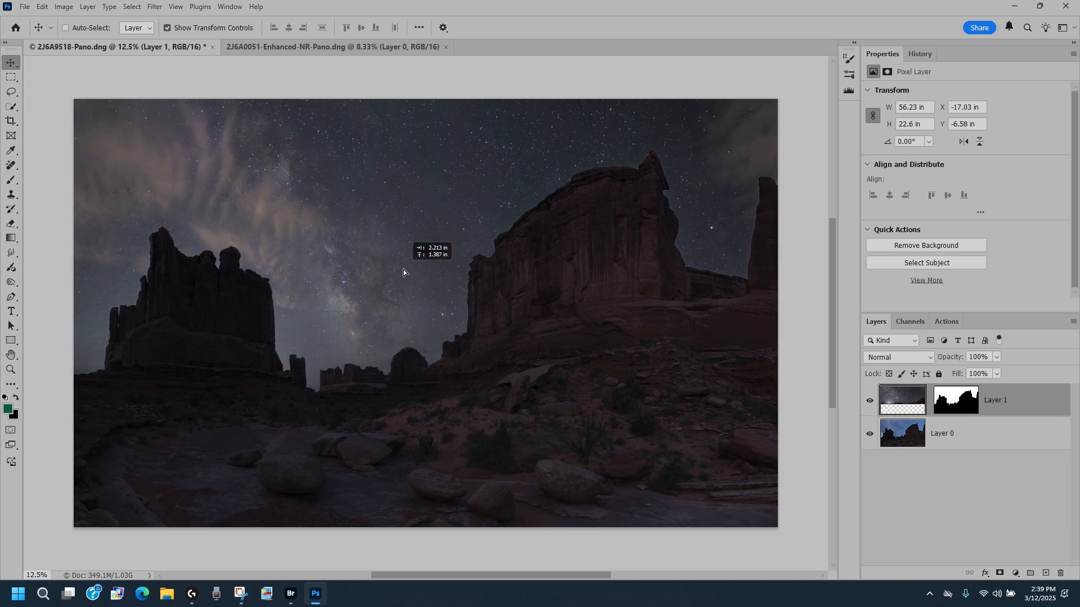
left_click_drag(403, 269, 399, 269)
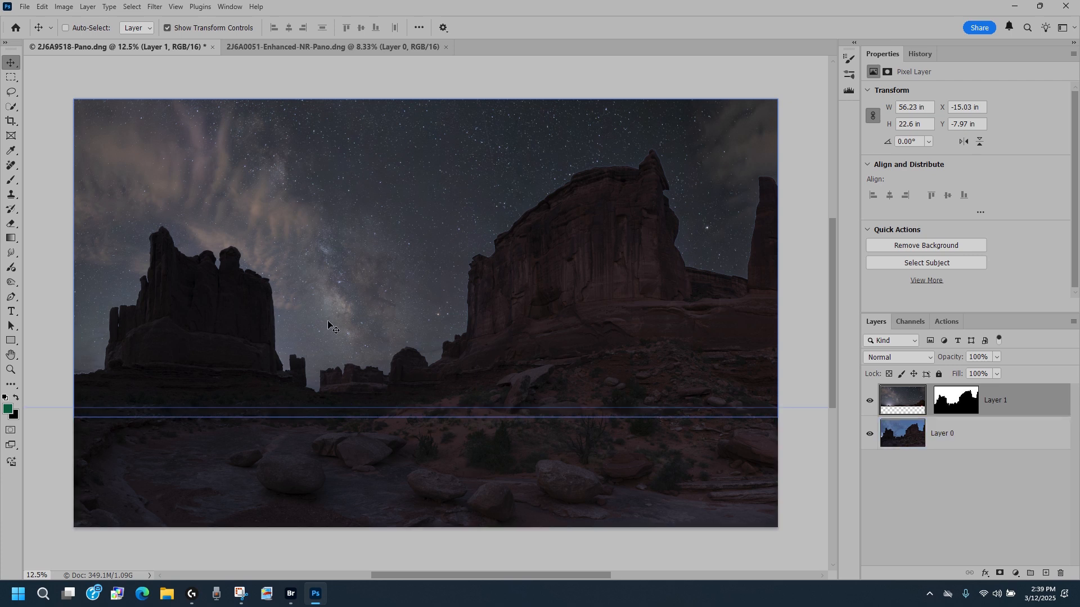
left_click_drag(327, 323, 331, 326)
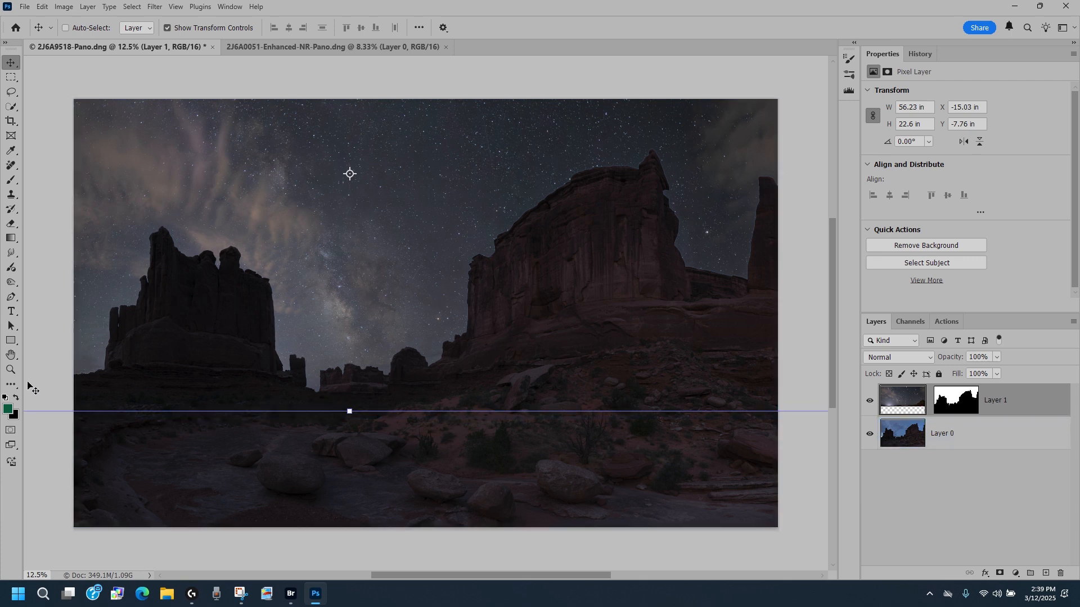
Inspect the large butte's edge against the sky at 200% and duplicate Layer 1 together with its mask.
left_click(10, 370)
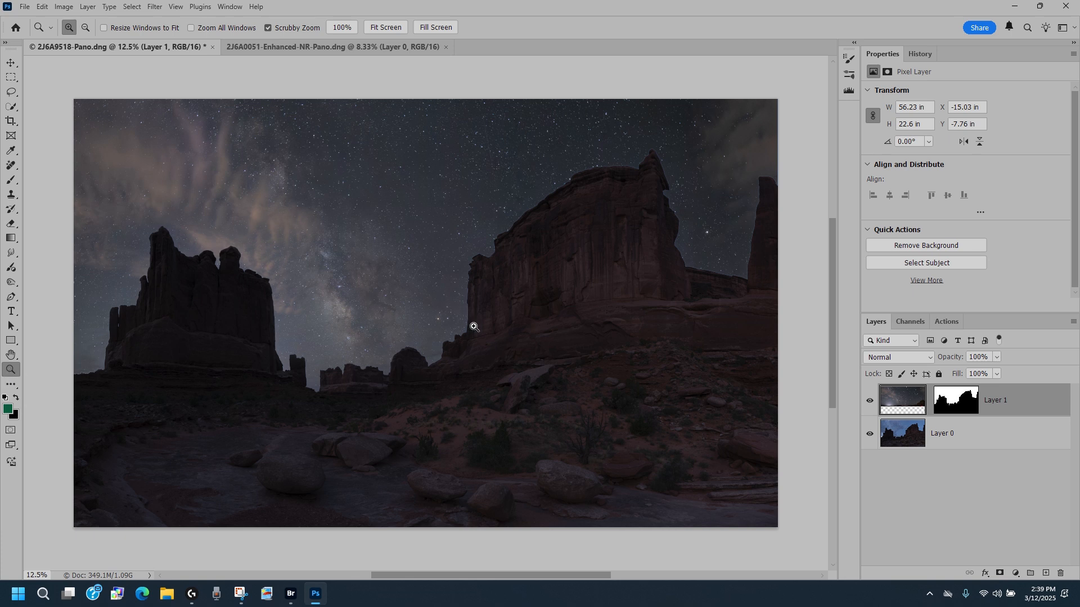
left_click(463, 303)
left_click(464, 304)
left_click(464, 303)
left_click(466, 301)
left_click(465, 302)
left_click(465, 302)
left_click(491, 289)
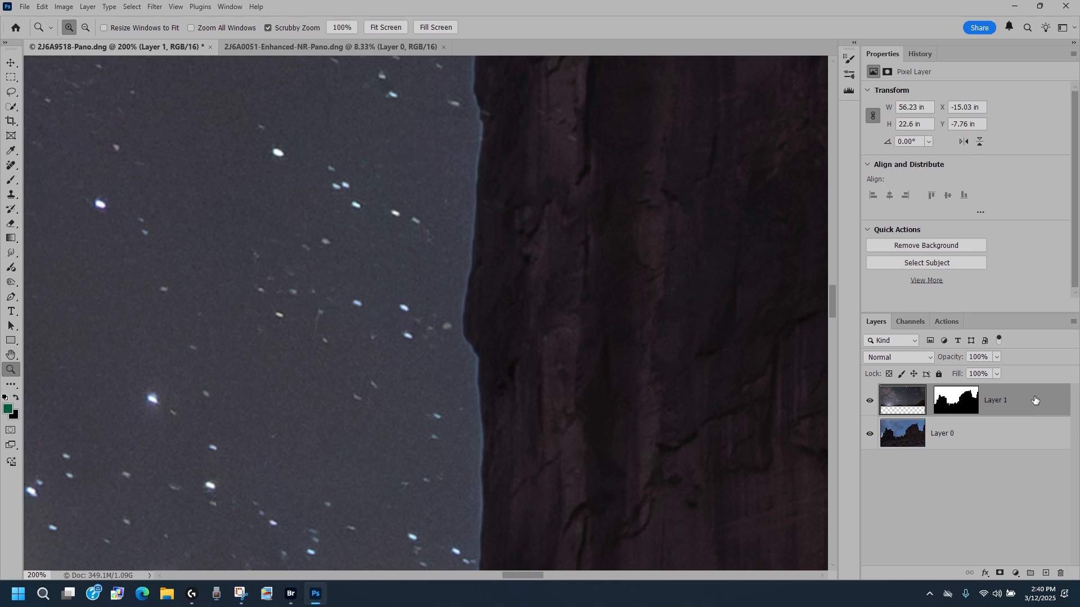
key("ctrl+j")
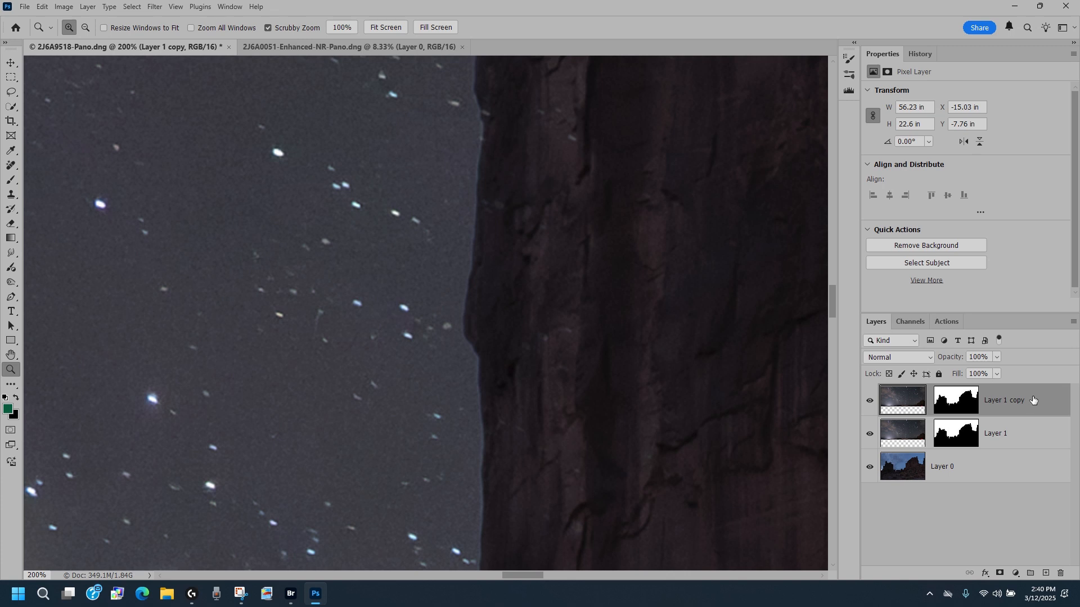
Display the duplicate layer's mask on its own and examine its tones and transition along the large butte's edge.
key("alt")
left_click(949, 400, "alt")
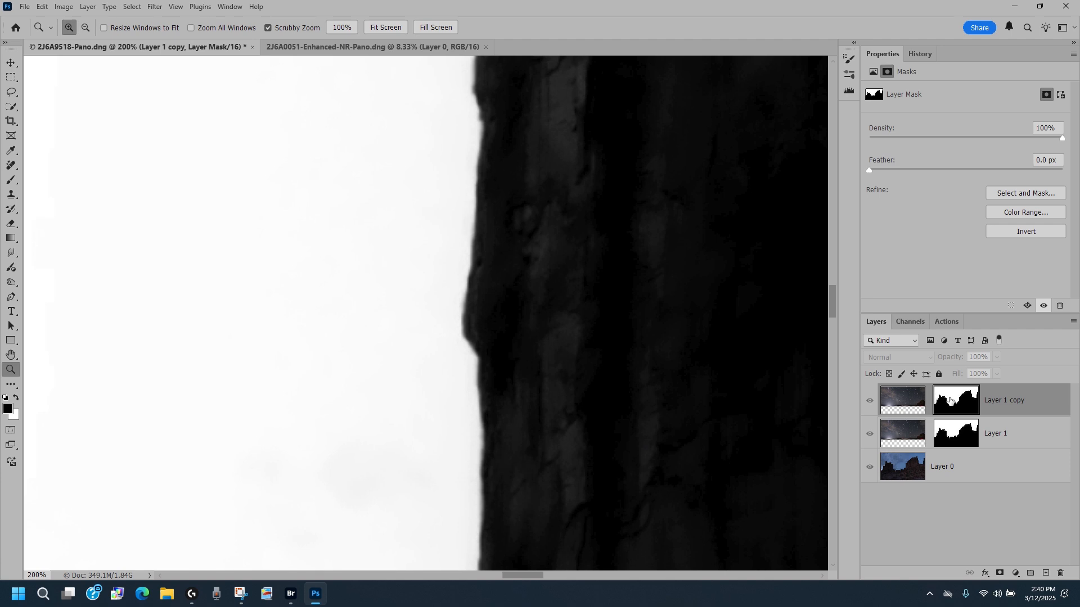
left_click(868, 400)
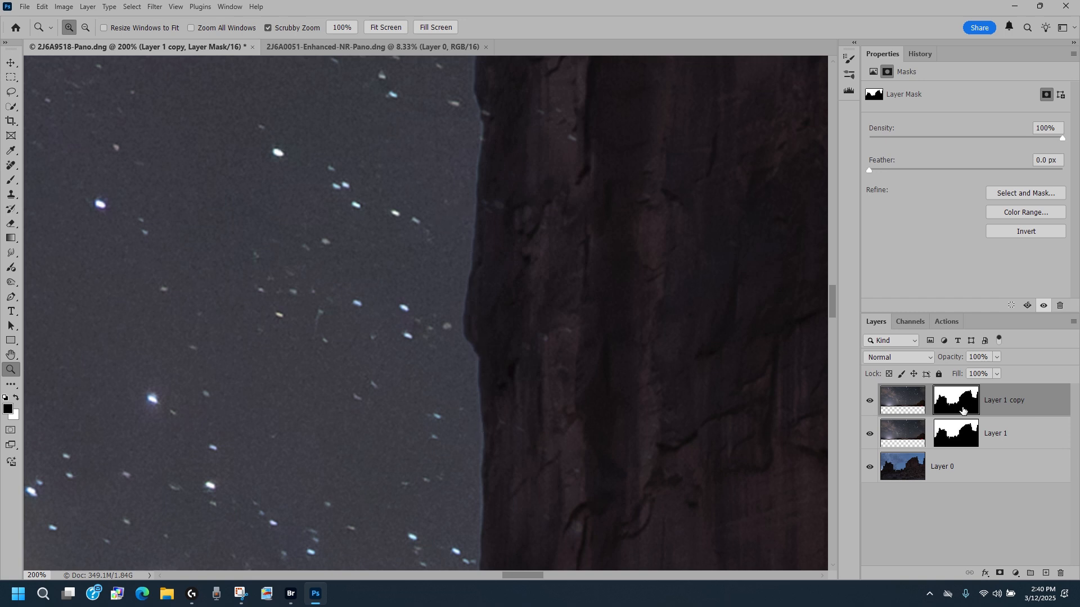
key("alt")
left_click(946, 398, "alt")
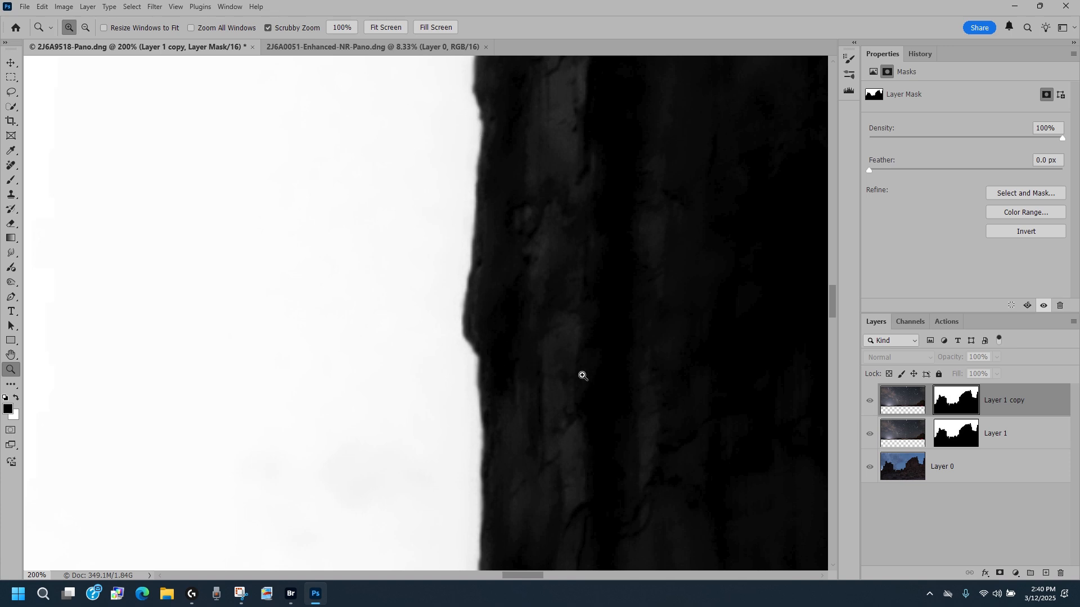
left_click_drag(535, 369, 544, 489)
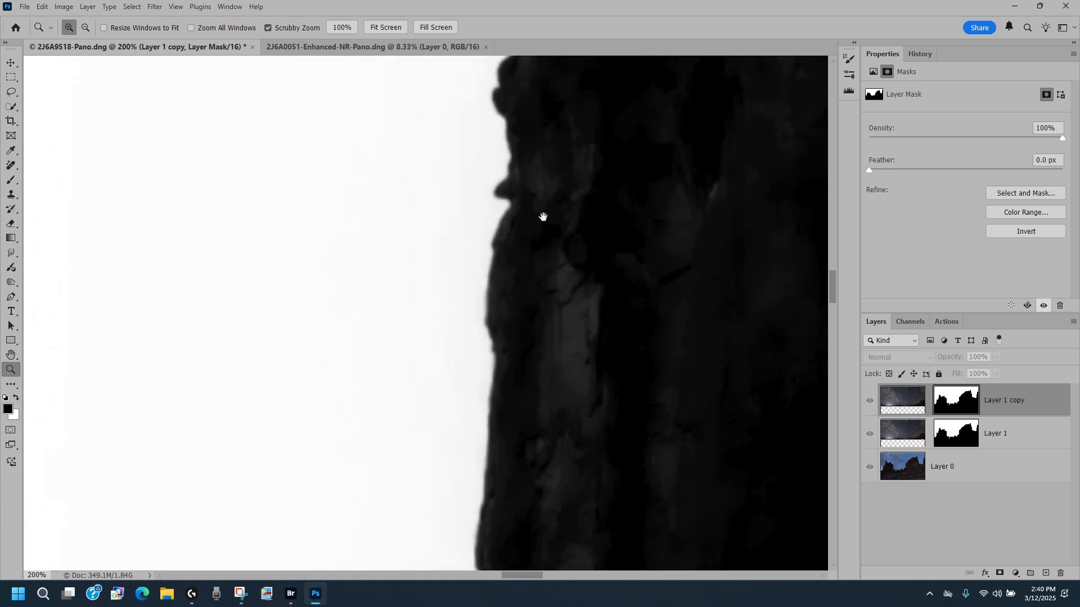
left_click_drag(544, 220, 526, 322)
left_click_drag(578, 241, 437, 336)
left_click_drag(629, 388, 491, 378)
left_click_drag(591, 374, 475, 306)
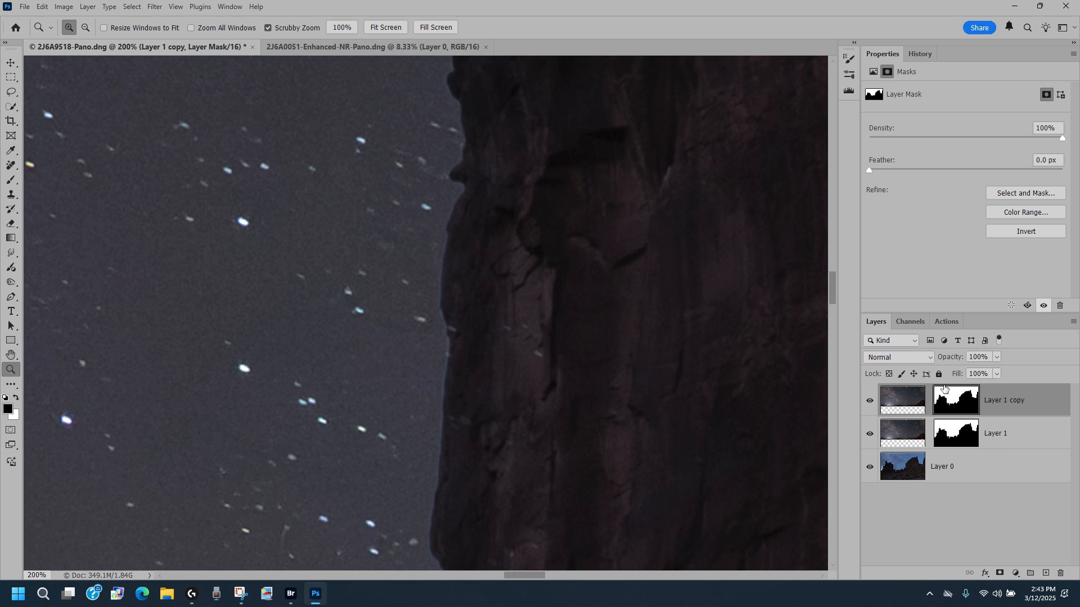
Hide the original Layer 1 and open the Levels adjustment for the duplicate layer's mask.
left_click(868, 434)
left_click(949, 410, "alt")
left_click(869, 400)
left_click(64, 7)
mouse_move(79, 39)
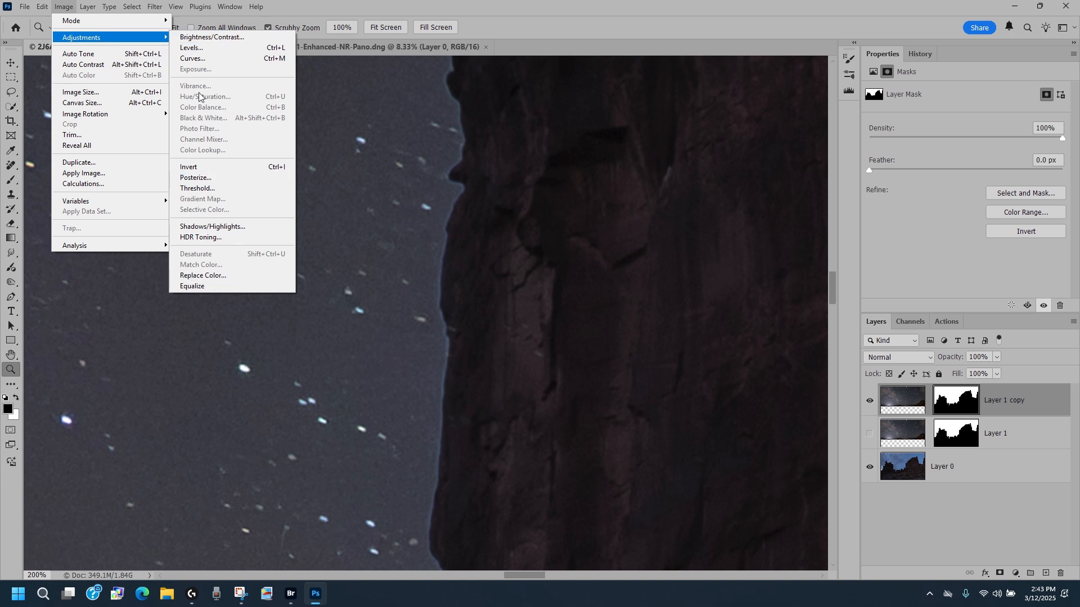
left_click(196, 50)
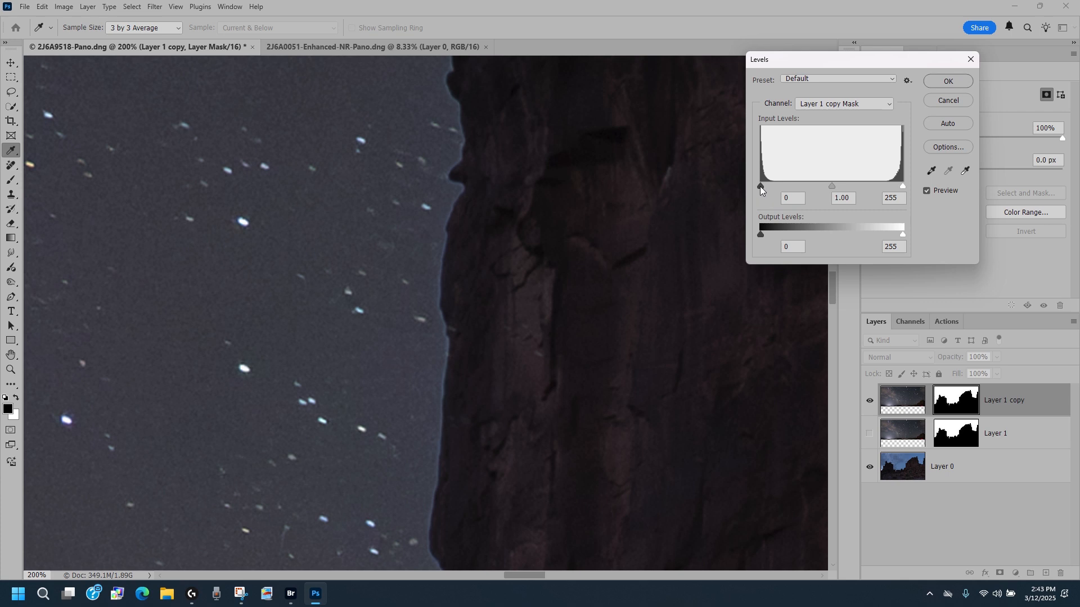
Tighten the mask with Levels by setting the black input to 40 and the white input slightly below 153, and apply it.
left_click_drag(760, 187, 783, 187)
left_click_drag(902, 186, 855, 197)
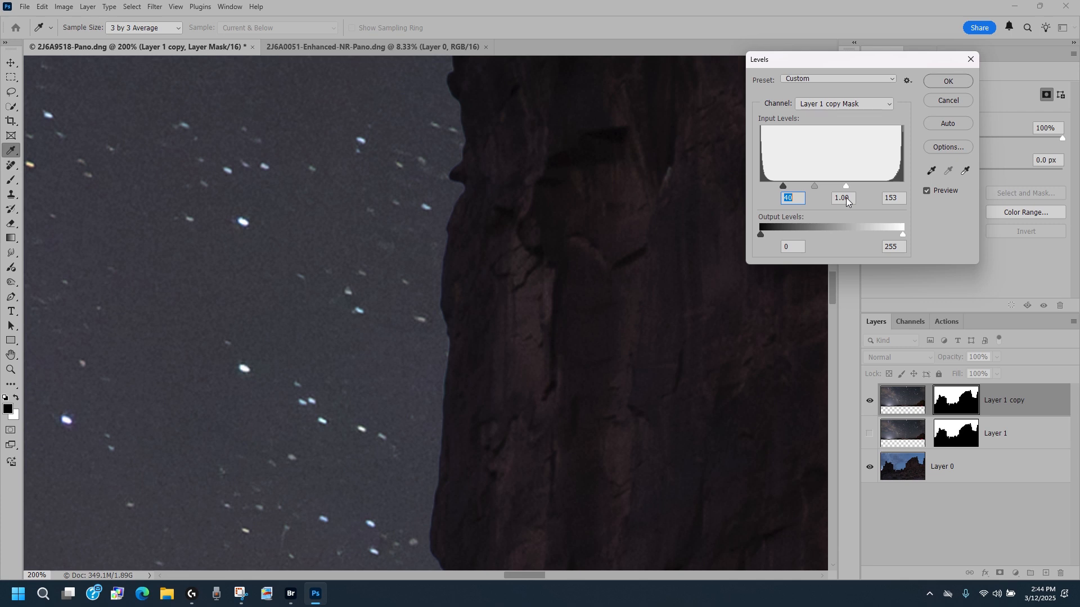
key("Tab")
key("Tab")
left_click_drag(845, 187, 841, 187)
left_click(947, 83)
Examine the refined mask edge at 100% along the skyline, from the large butte across to the far rock formation and image border.
key("z")
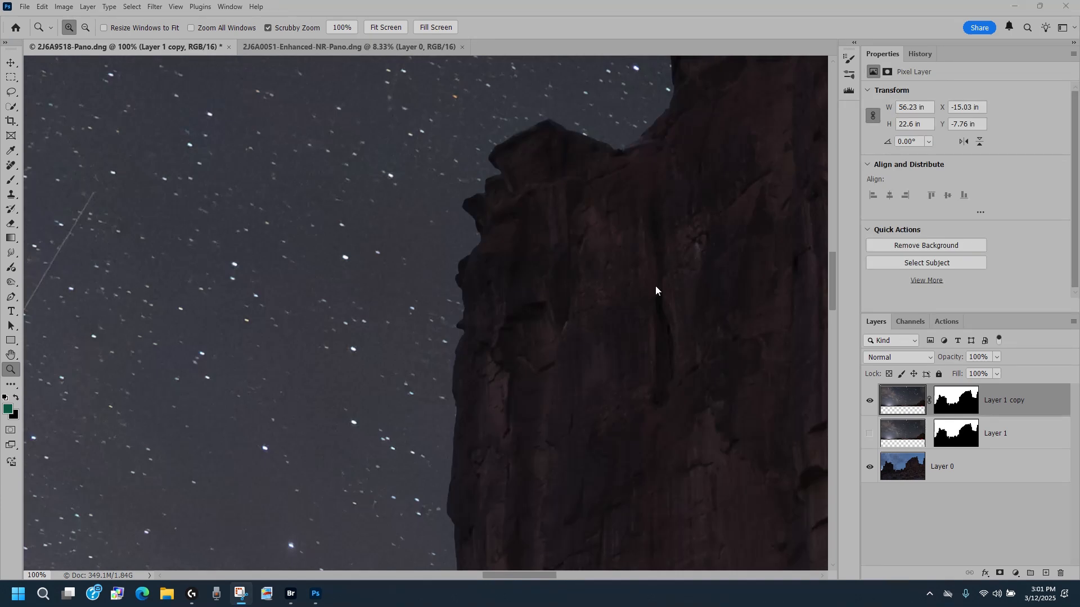
left_click_drag(483, 444, 616, 152)
left_click_drag(485, 502, 679, 302)
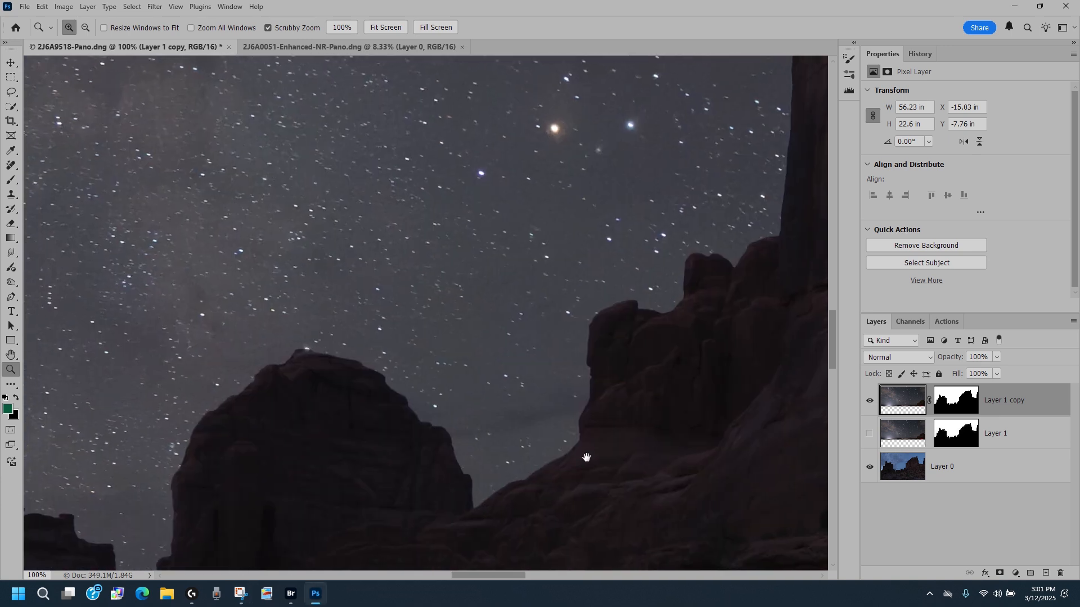
left_click_drag(512, 484, 682, 350)
left_click_drag(366, 403, 641, 349)
left_click_drag(208, 456, 736, 200)
left_click_drag(233, 366, 418, 559)
left_click_drag(258, 296, 487, 606)
left_click_drag(251, 432, 733, 410)
left_click_drag(484, 504, 481, 288)
left_click_drag(475, 511, 737, 107)
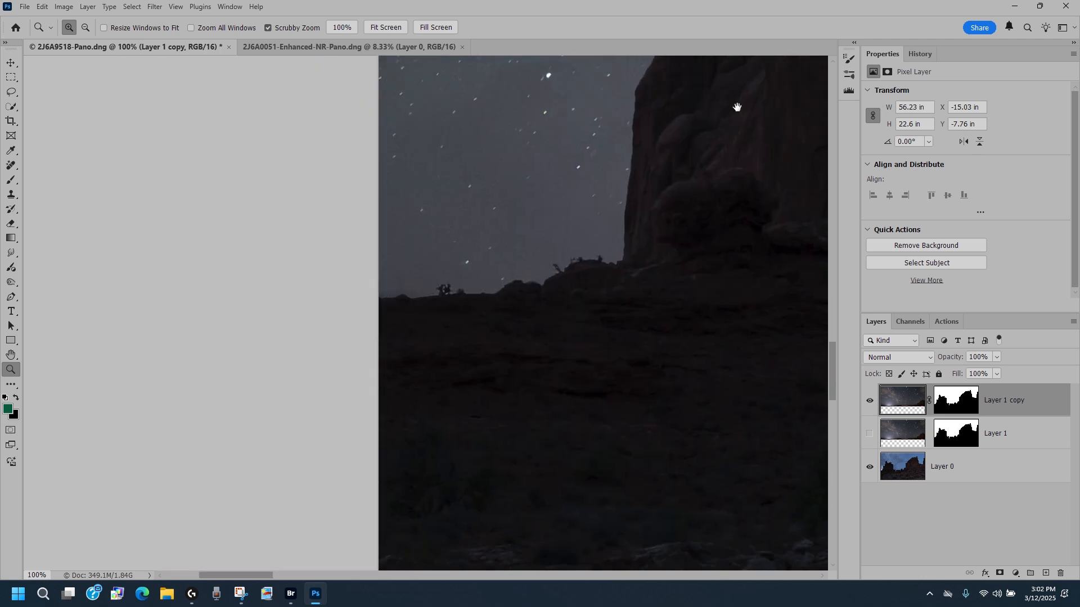
Examine the refined mask edge at 100% from the image border across the large butte's skyline to its pinnacle.
left_click_drag(739, 214, 289, 470)
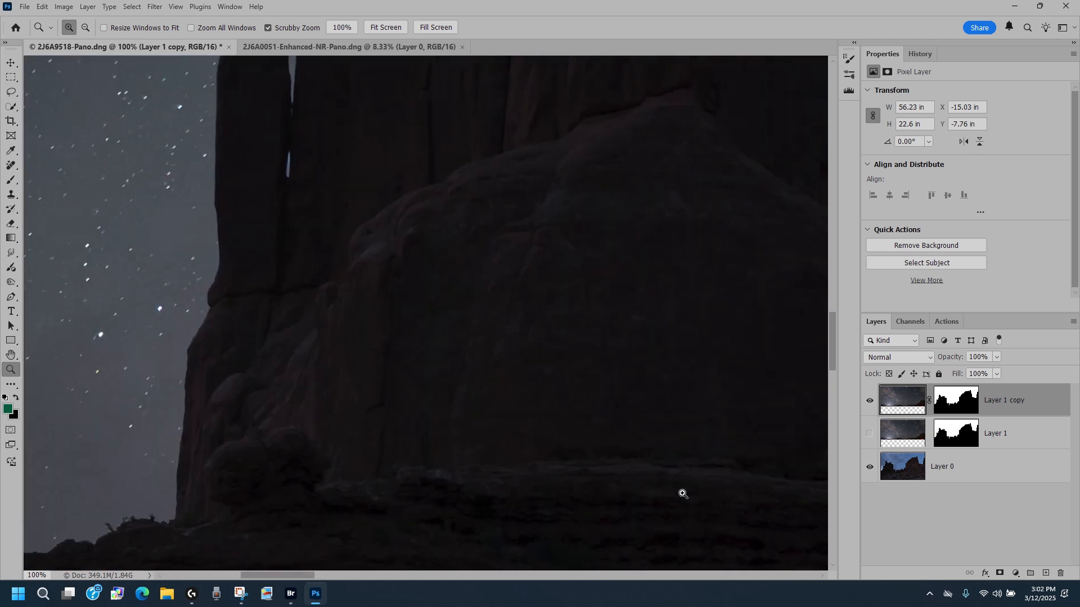
left_click_drag(740, 443, 241, 525)
left_click_drag(703, 438, 60, 535)
left_click_drag(776, 466, 84, 452)
left_click_drag(606, 438, 155, 410)
left_click_drag(653, 393, 296, 564)
left_click_drag(506, 152, 274, 571)
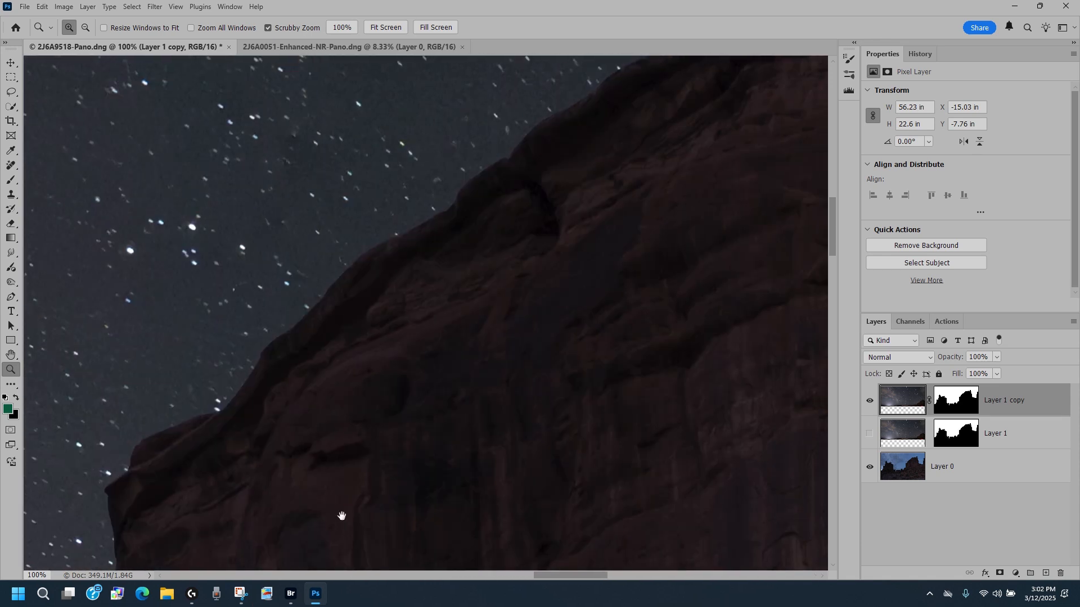
left_click_drag(575, 339, 155, 575)
left_click_drag(510, 344, 292, 437)
left_click_drag(744, 384, 434, 432)
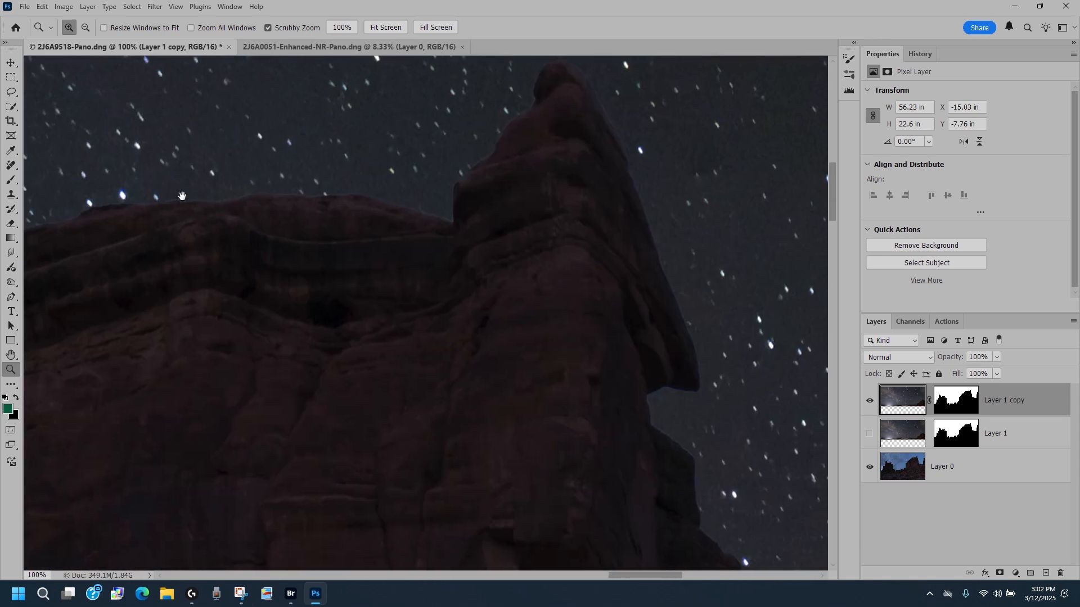
left_click_drag(566, 394, 396, 177)
left_click_drag(485, 421, 433, 210)
left_click_drag(525, 492, 447, 360)
left_click_drag(405, 277, 442, 548)
left_click_drag(379, 237, 476, 492)
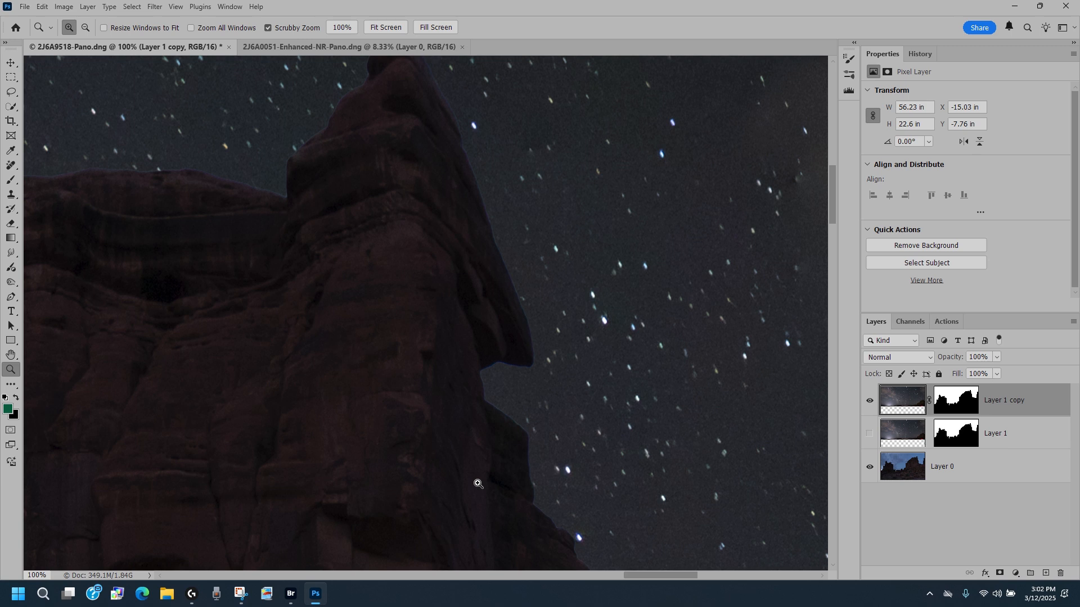
left_click_drag(242, 309, 355, 427)
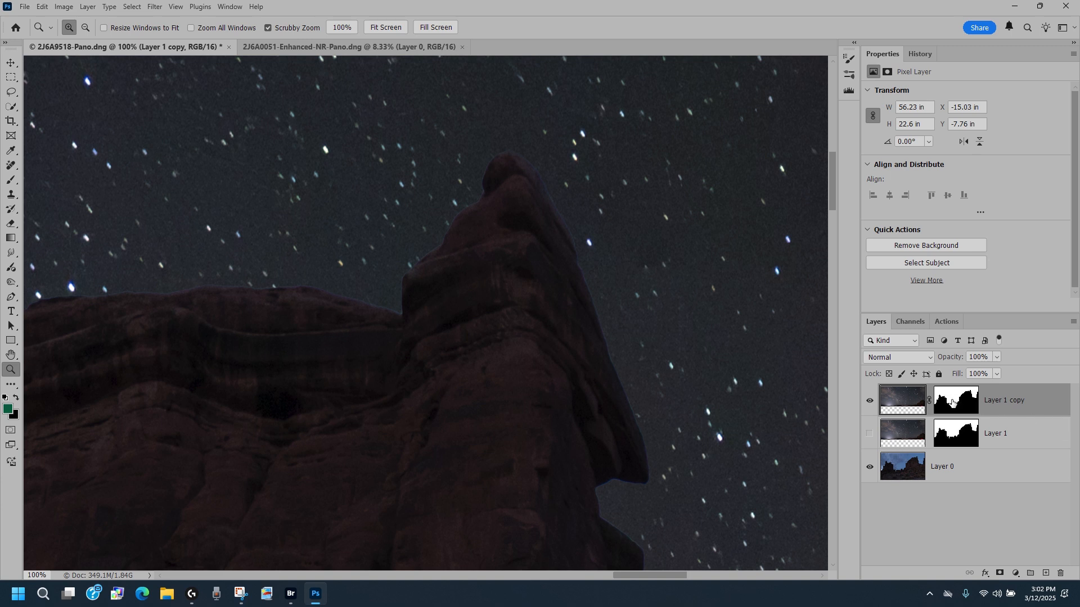
Open Select and Mask for the duplicate layer's mask, keeping the On Layers view, and review its refinement and output settings.
left_click(952, 399)
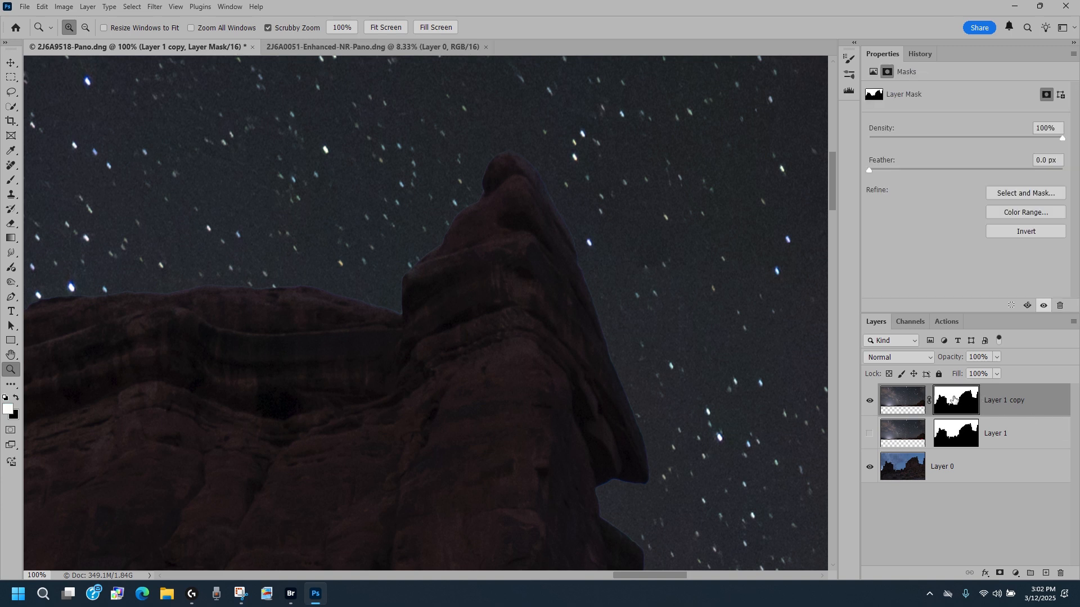
left_click(928, 403)
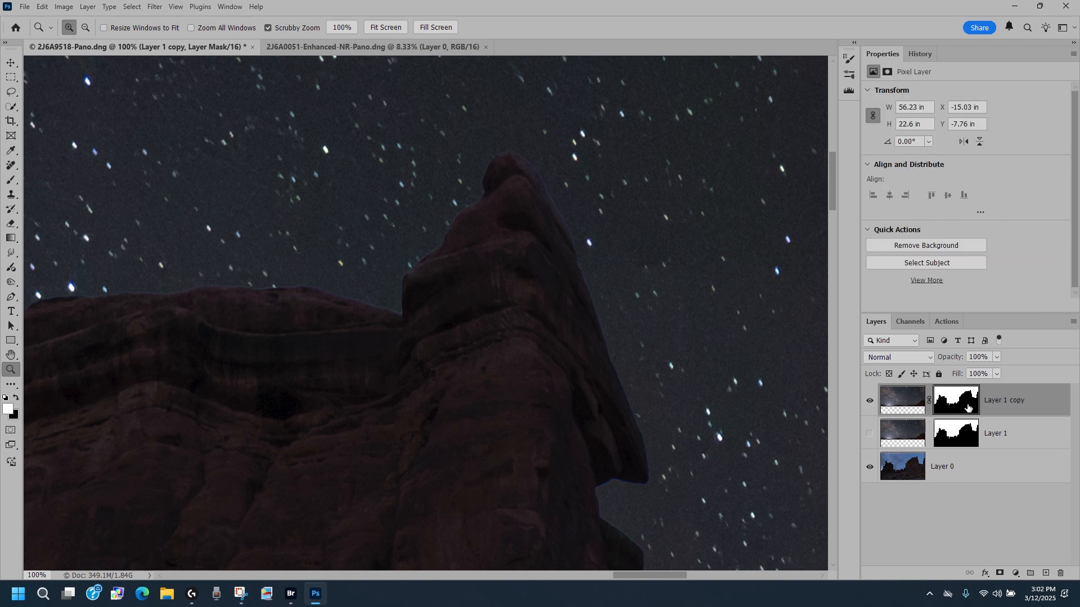
left_click(950, 399)
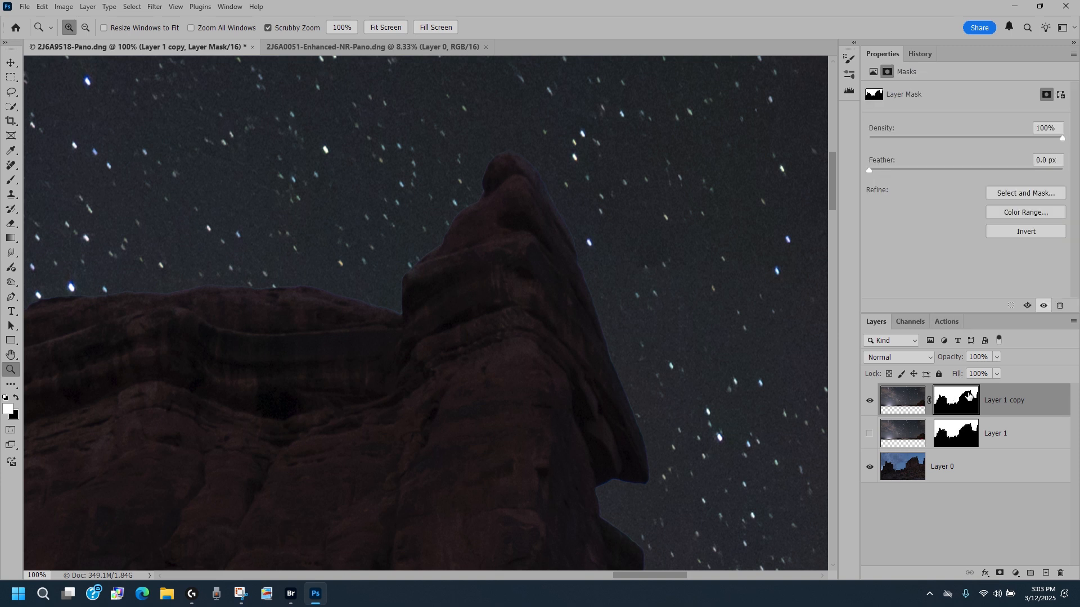
left_click(1036, 194)
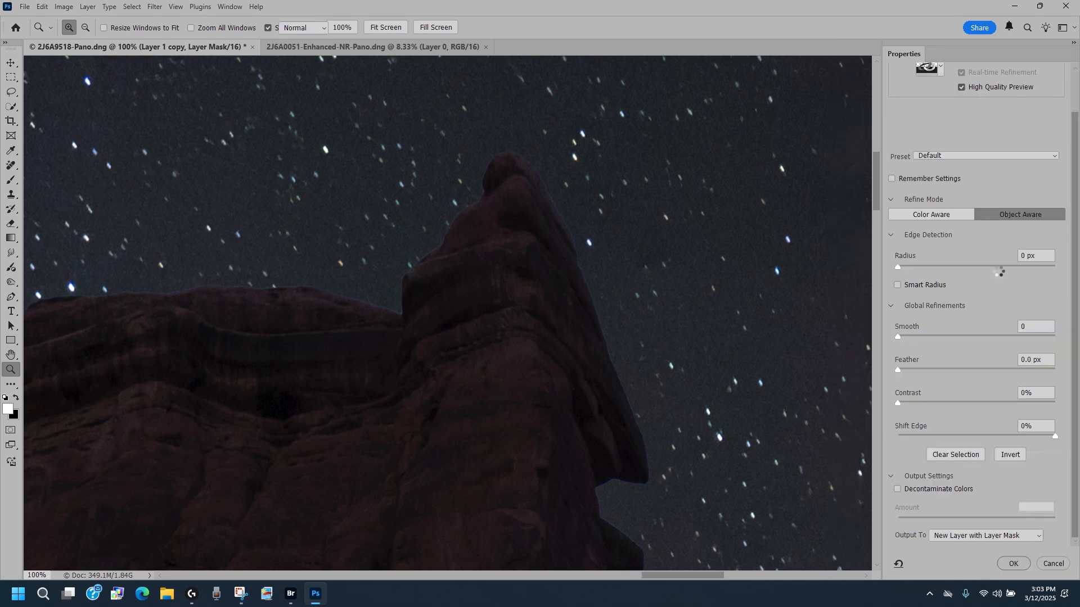
left_click_drag(1077, 192, 1078, 127)
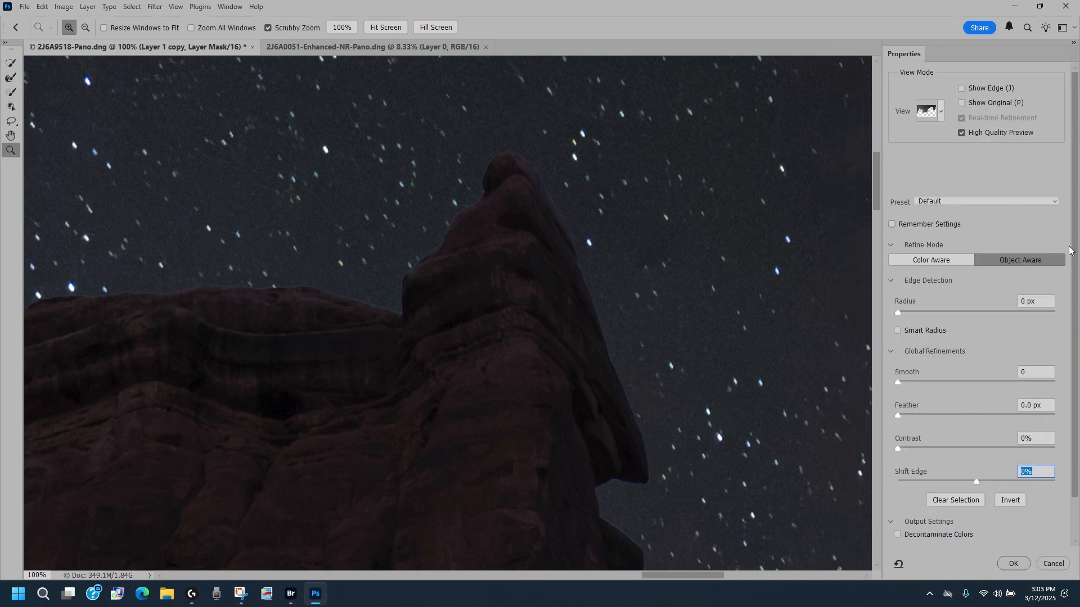
left_click(941, 111)
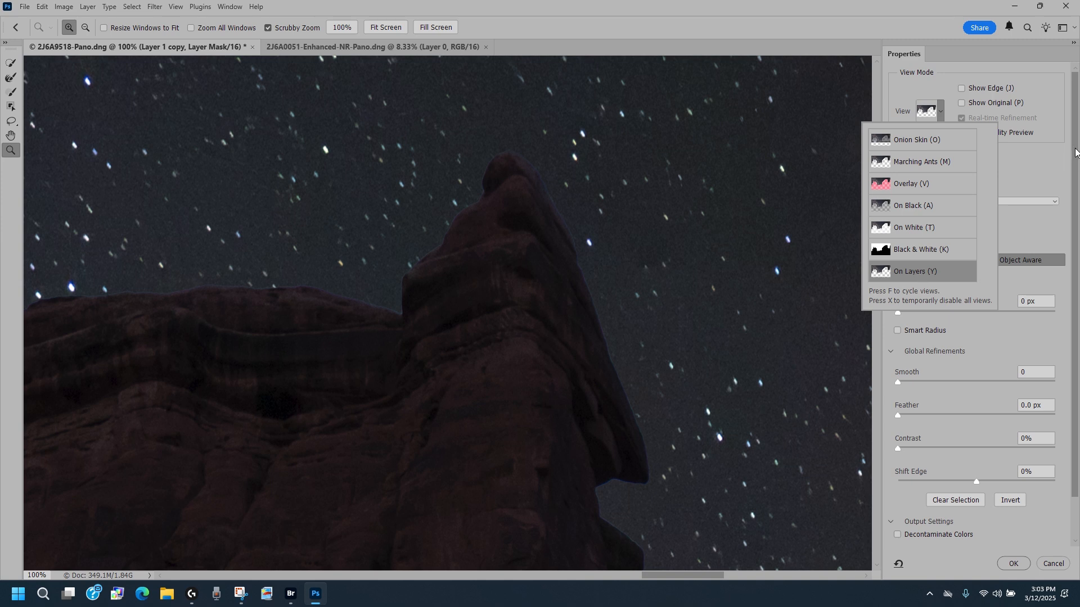
left_click_drag(1075, 150, 1078, 221)
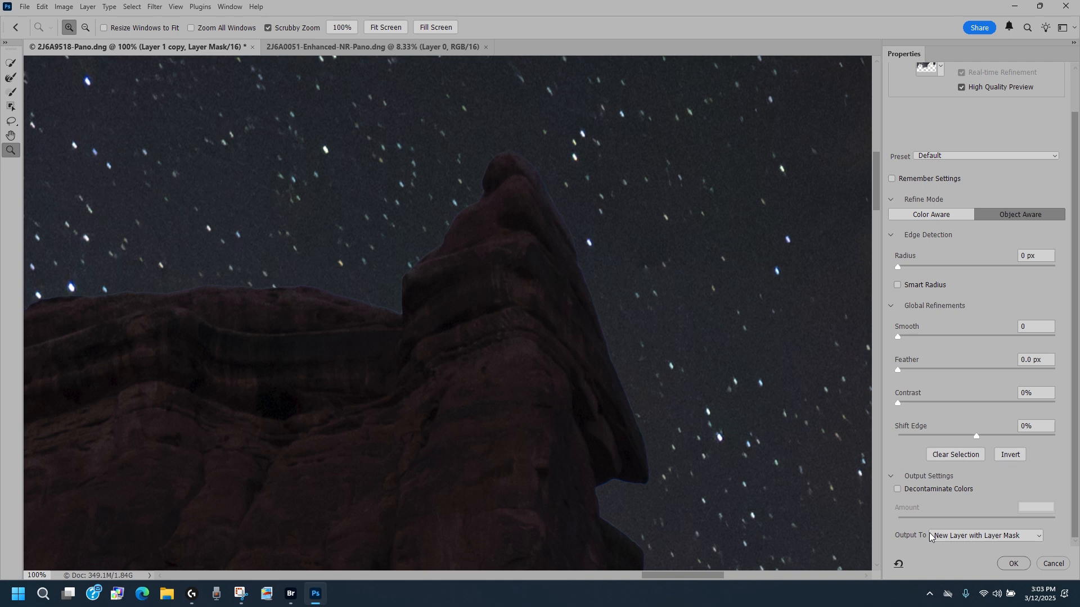
scroll(929, 537, "up", 2)
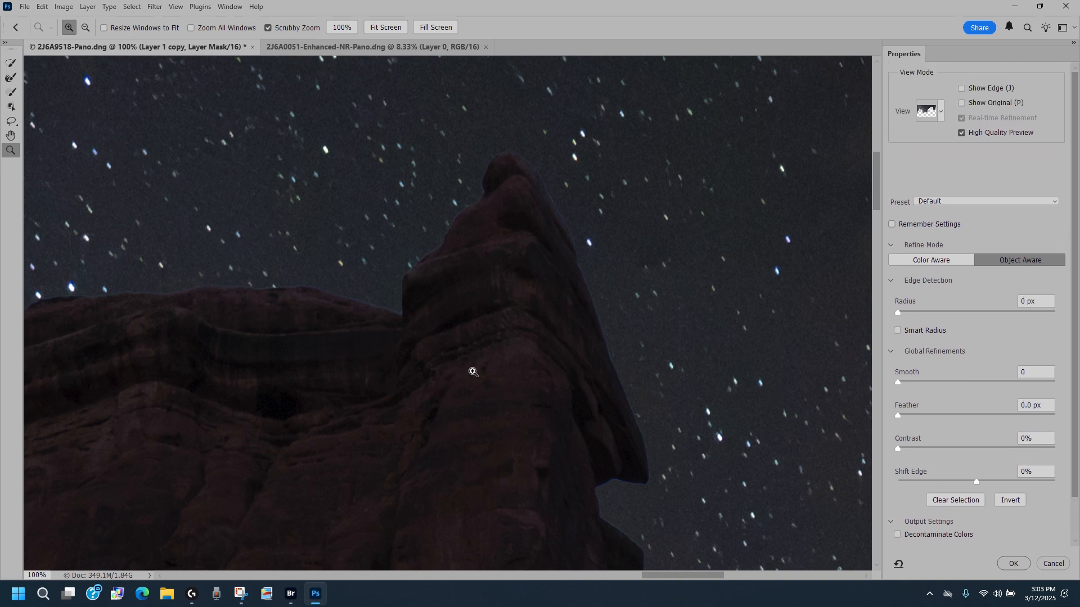
Set Shift Edge to +100% while checking the pinnacle's edge, and output the result as a new layer with layer mask.
left_click_drag(495, 304, 417, 569)
scroll(426, 415, "up", 6)
scroll(477, 365, "down", 1)
scroll(478, 365, "down", 7)
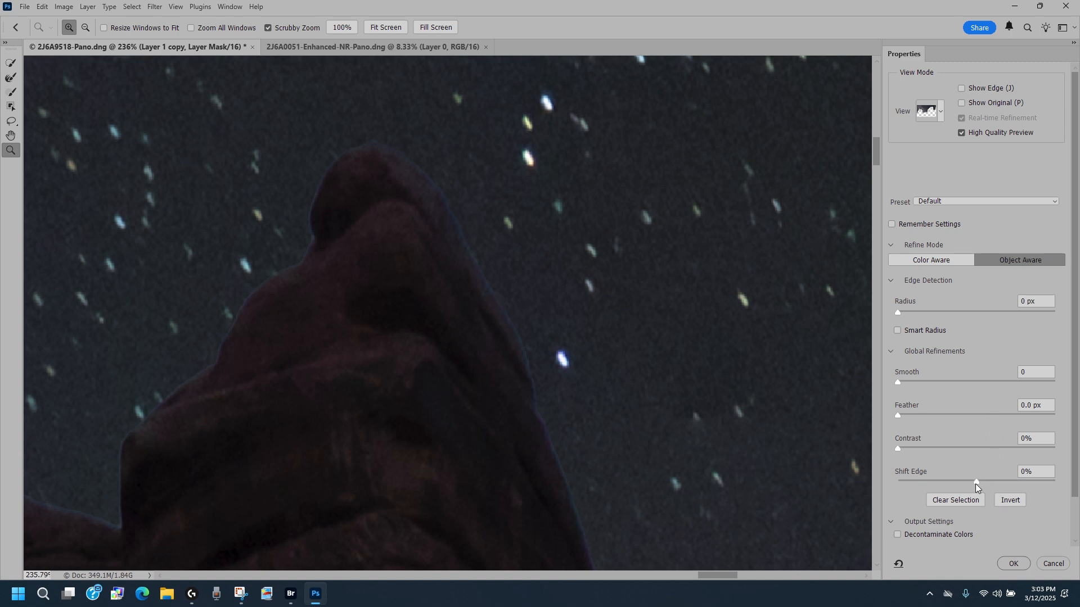
left_click_drag(977, 481, 886, 485)
left_click_drag(896, 483, 1059, 494)
left_click_drag(1075, 482, 1069, 537)
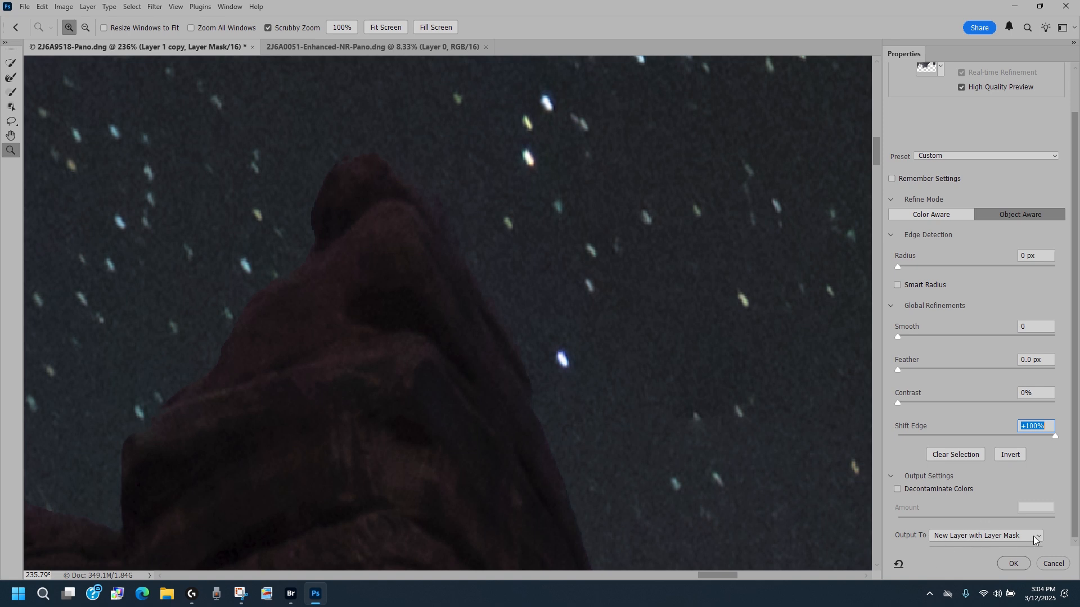
left_click(1012, 564)
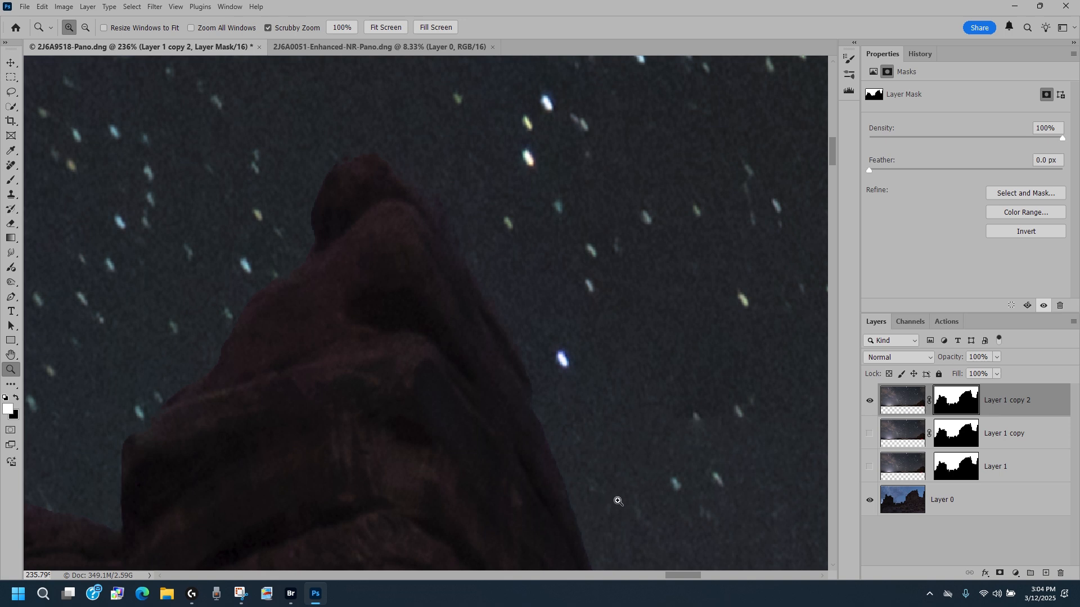
Examine the shifted mask edge from the pinnacle down along the large butte's sloping skyline and cliff.
scroll(317, 414, "down", 5)
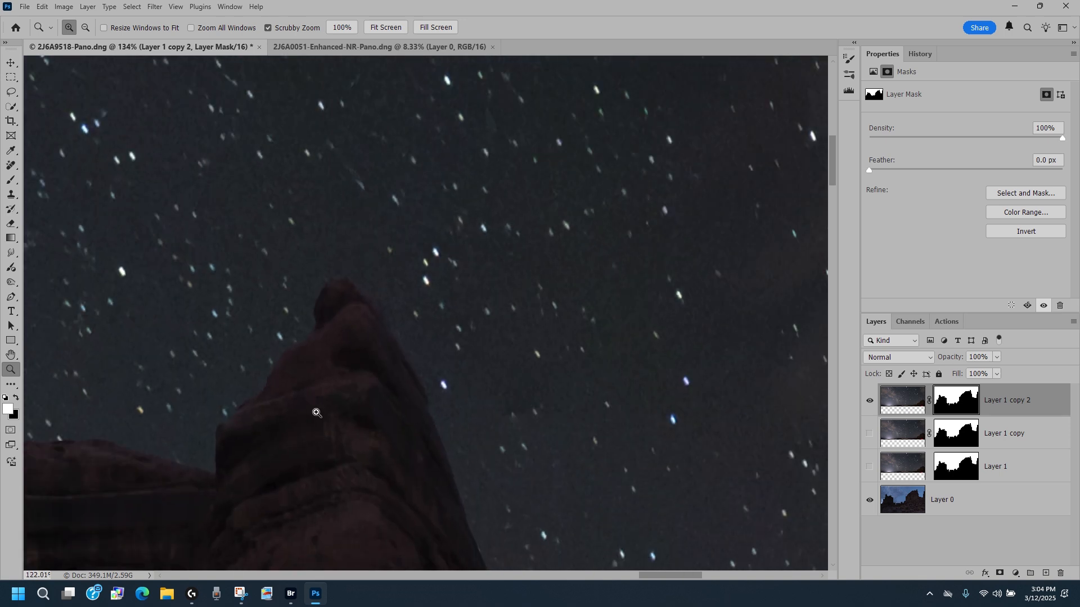
left_click_drag(275, 484, 339, 324)
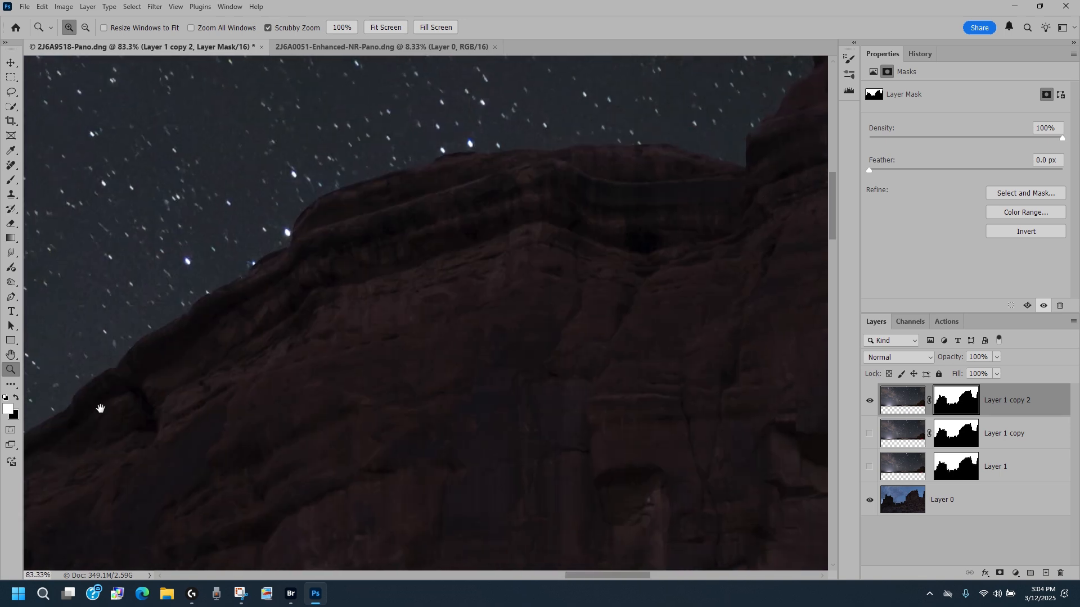
left_click_drag(100, 408, 462, 310)
left_click_drag(410, 424, 631, 253)
left_click_drag(319, 457, 363, 255)
scroll(492, 353, "down", 1)
scroll(492, 354, "down", 3)
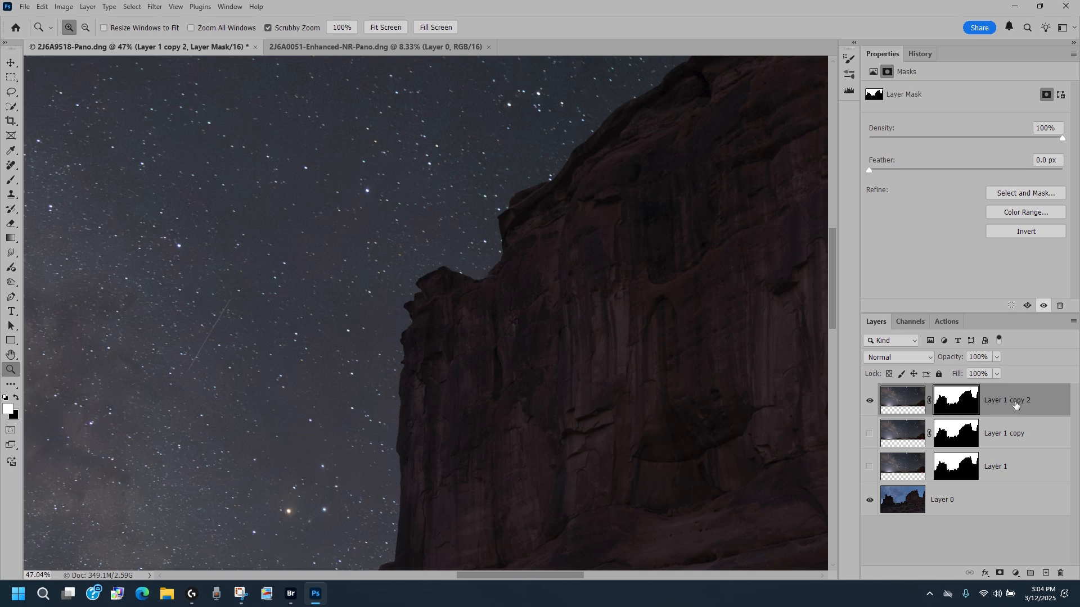
Create a new layer group and place the Layer 1 copy 2 layer inside it, leaving the group collapsed.
left_click(1030, 573)
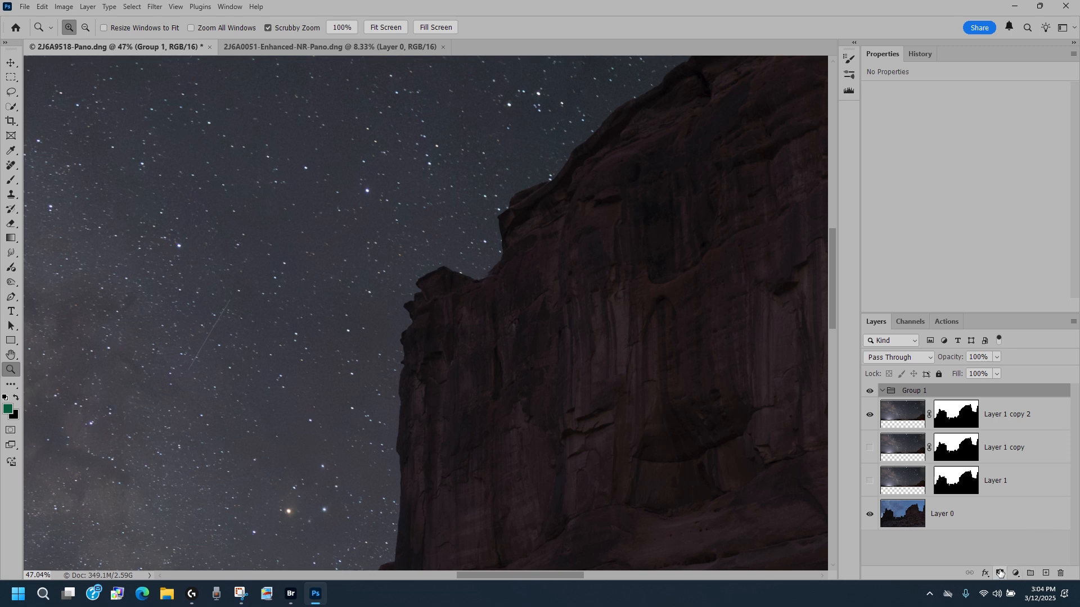
left_click_drag(1005, 413, 1003, 389)
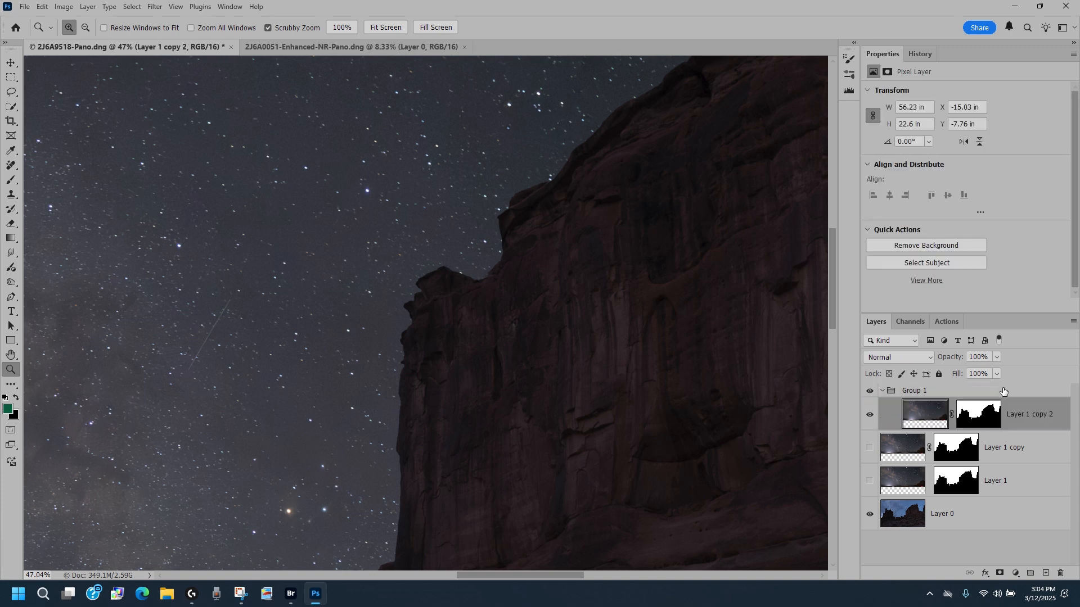
left_click(882, 390)
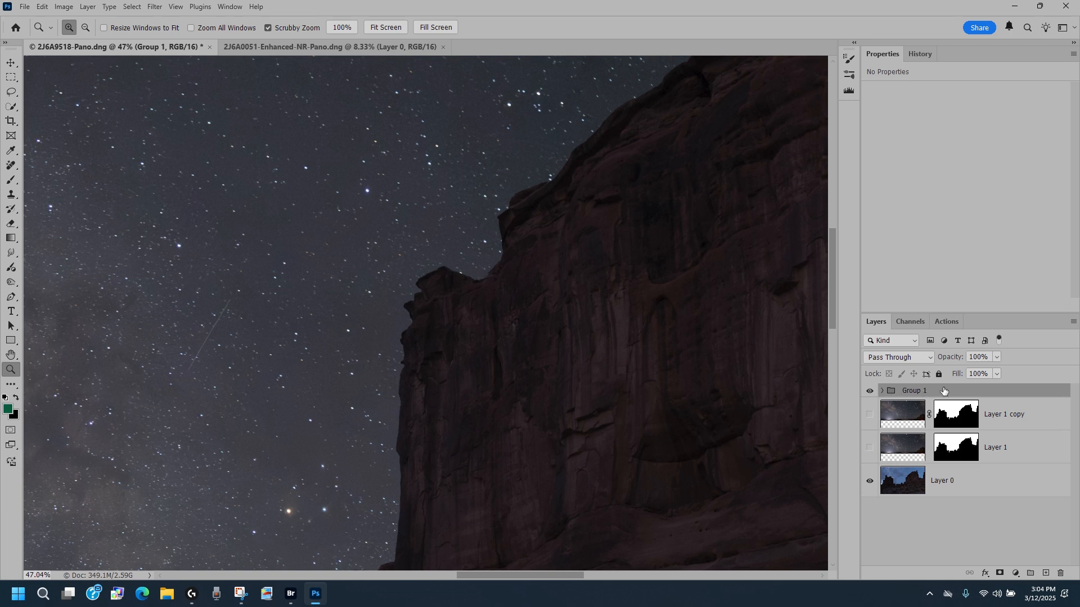
Add an inverted, all-black layer mask to Group 1 and make the Layer 1 copy layer visible.
left_click(998, 573)
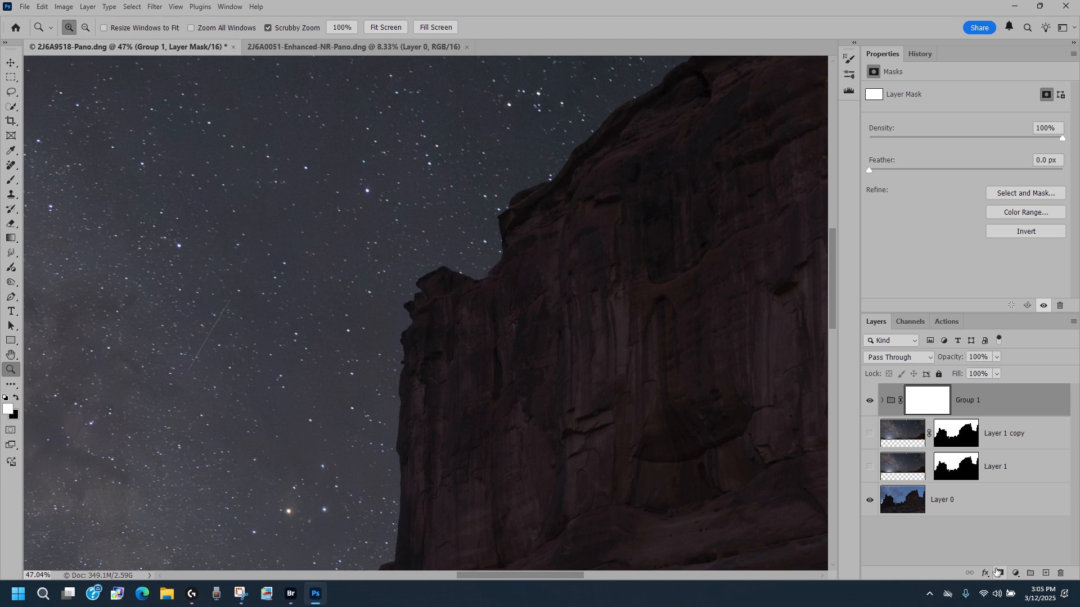
key("ctrl+i")
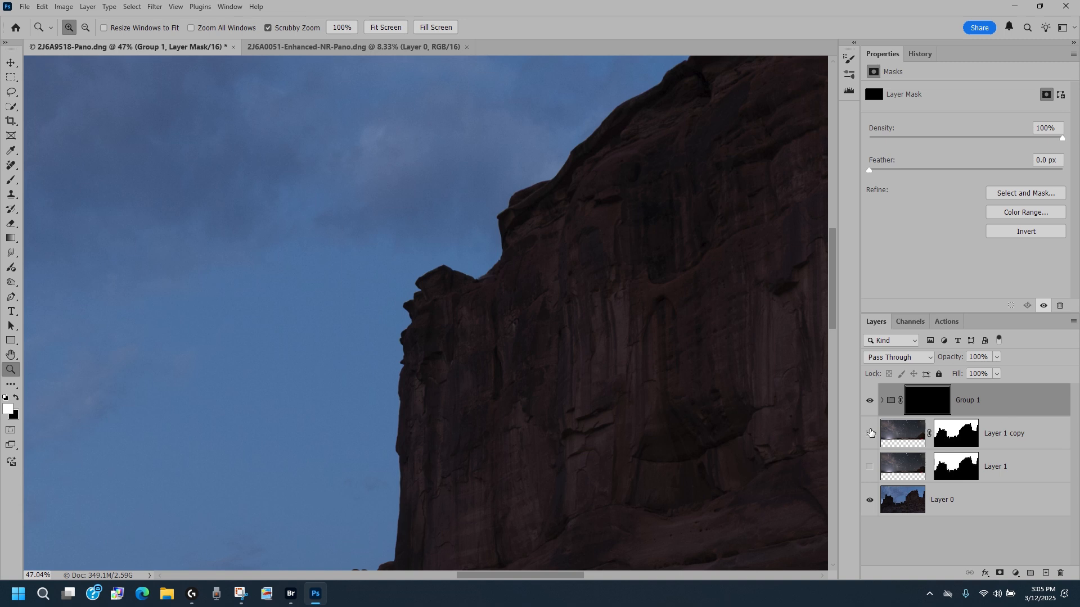
left_click(870, 434)
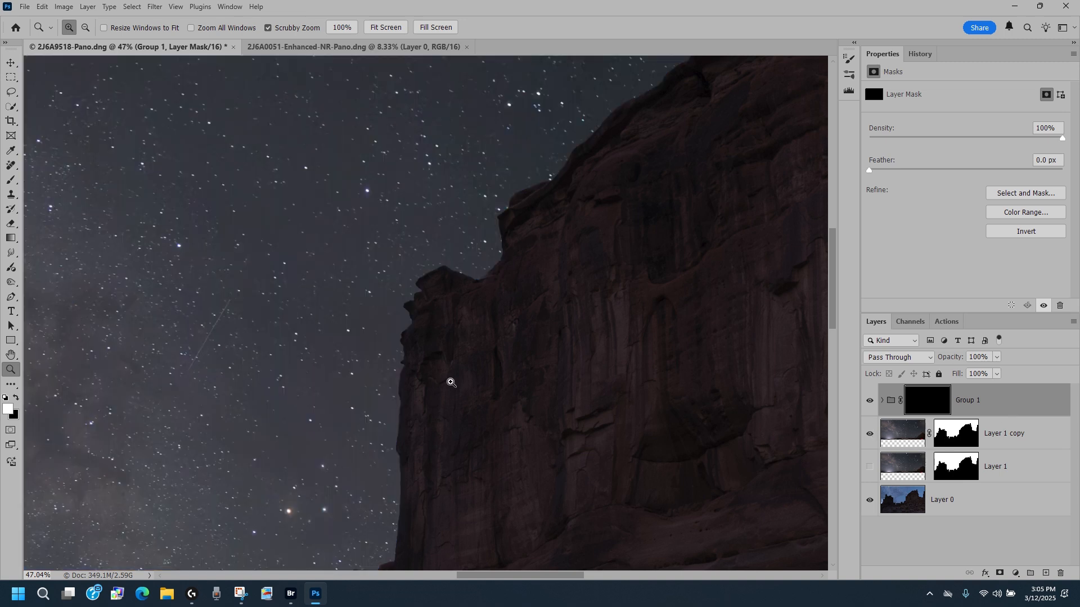
Paint white on Group 1's mask with a 300 px brush along the overhanging pinnacle's edge atop the large butte.
left_click_drag(665, 147, 464, 416)
left_click_drag(677, 315, 380, 347)
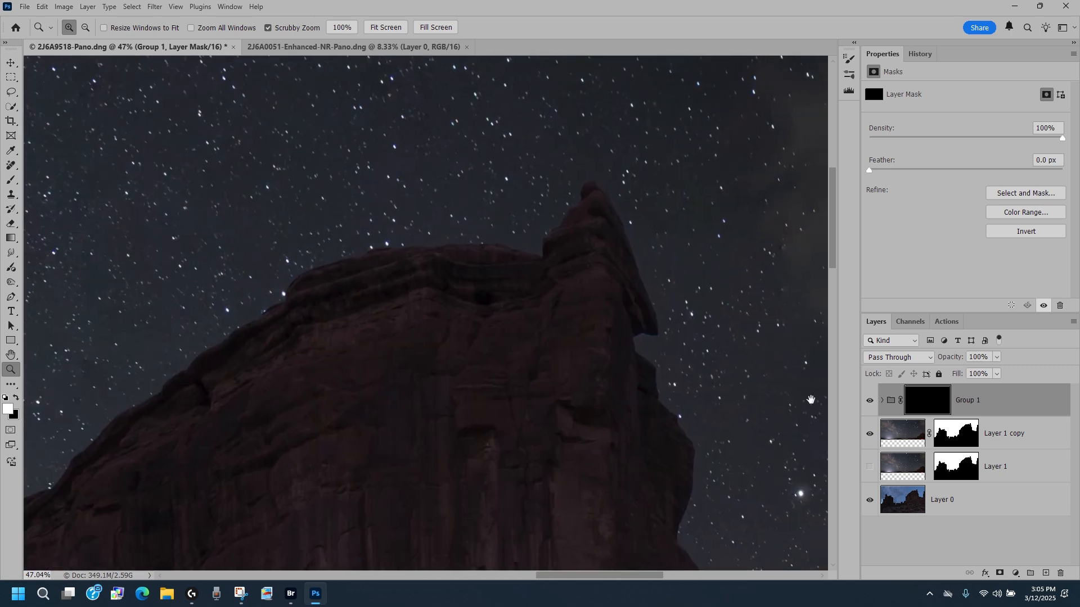
left_click_drag(644, 335, 654, 344)
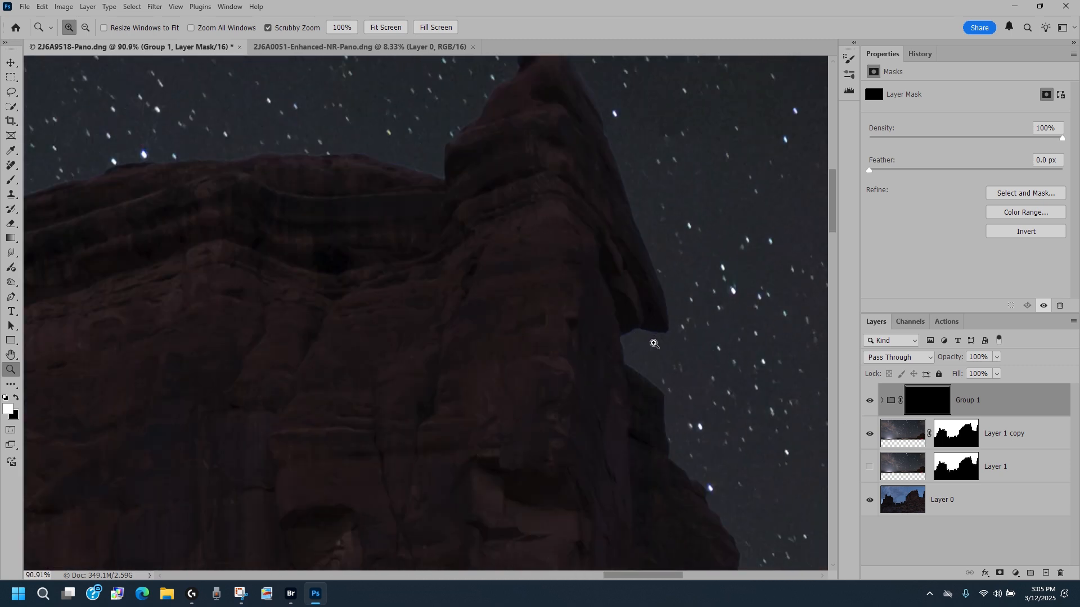
scroll(654, 343, "up", 2)
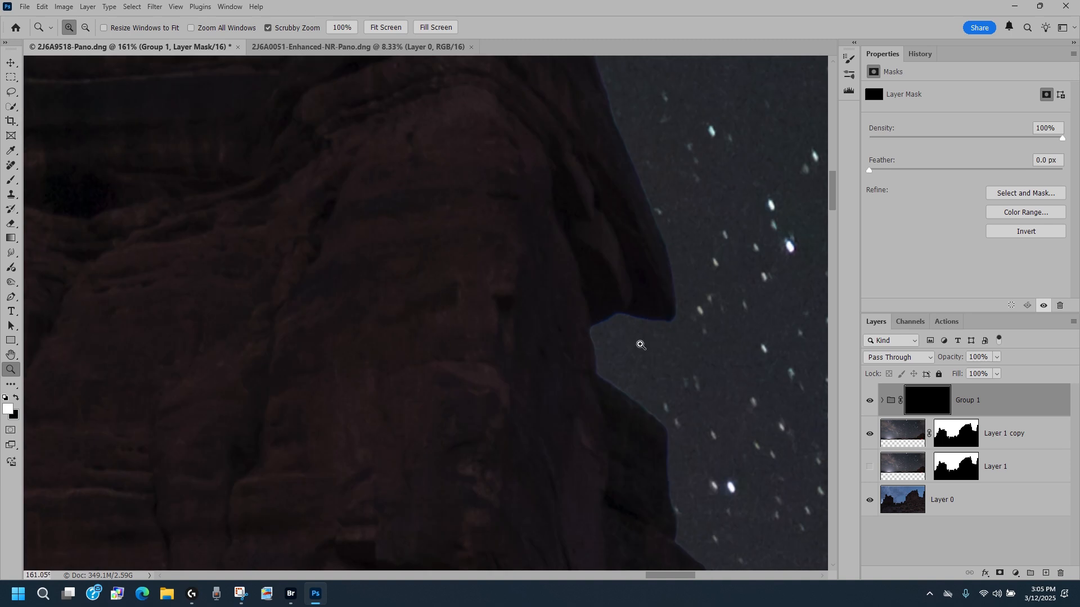
left_click(882, 400)
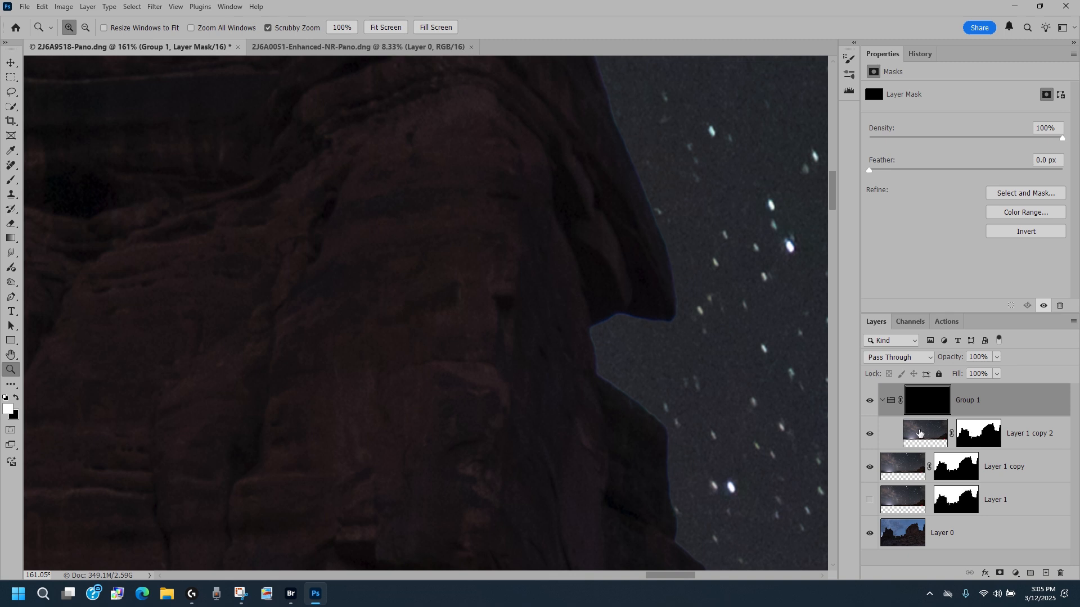
left_click(882, 401)
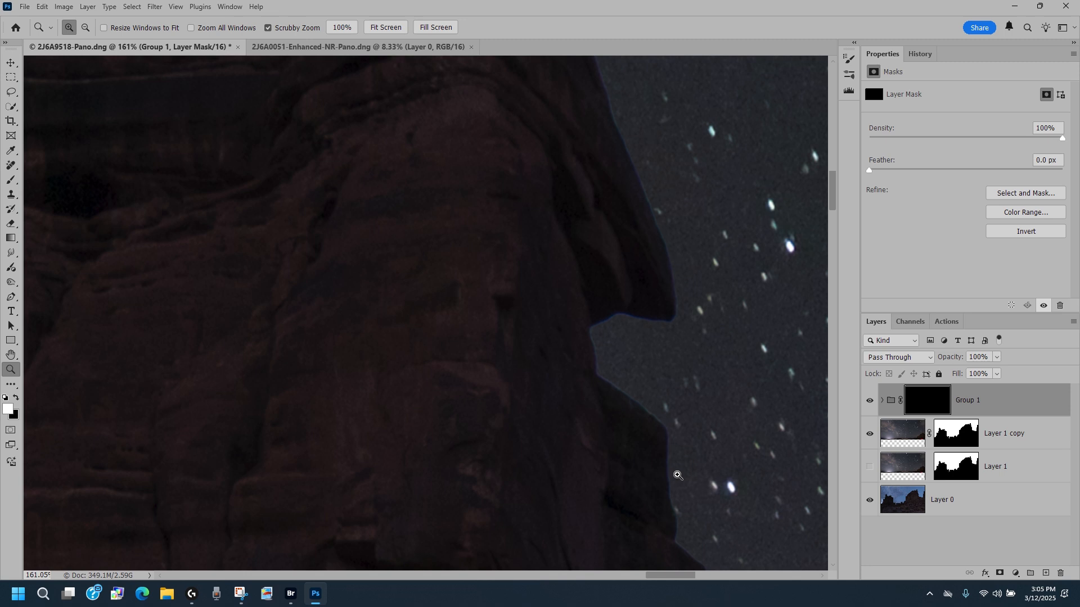
key("b")
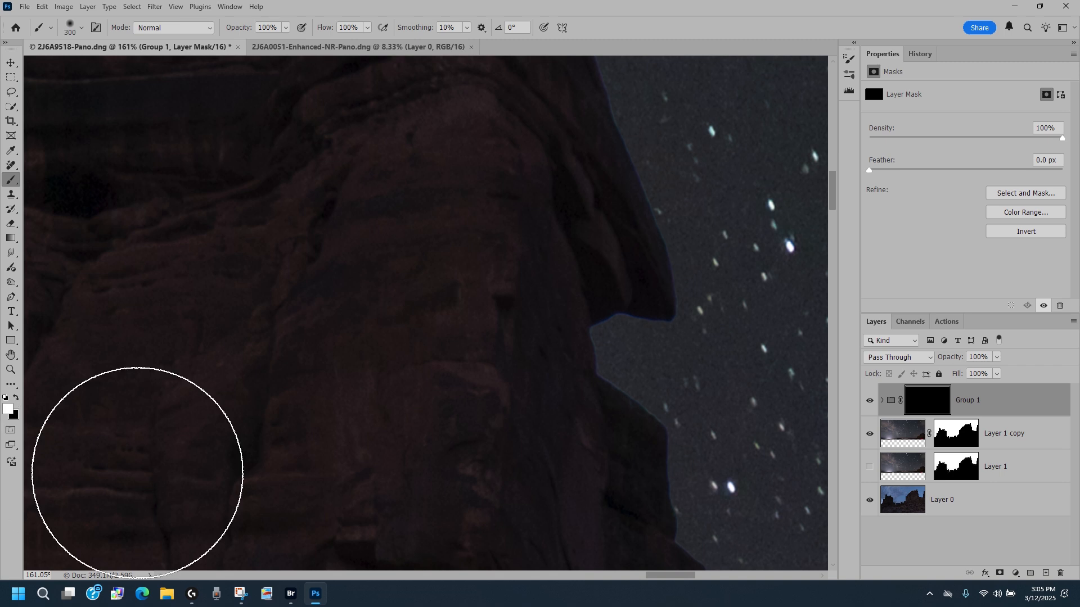
mouse_move(626, 394)
left_mouse_down()
mouse_move(615, 193)
mouse_move(647, 442)
left_mouse_up()
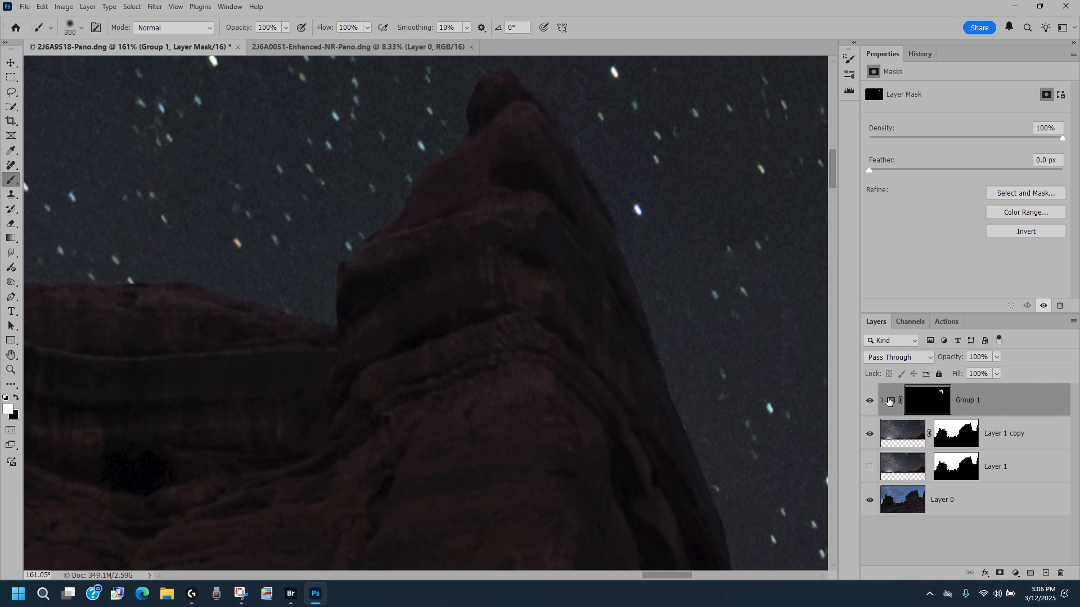
Extend the white painting on Group 1's mask along the large butte's flat-topped skyline beside the pinnacle.
left_click(882, 400)
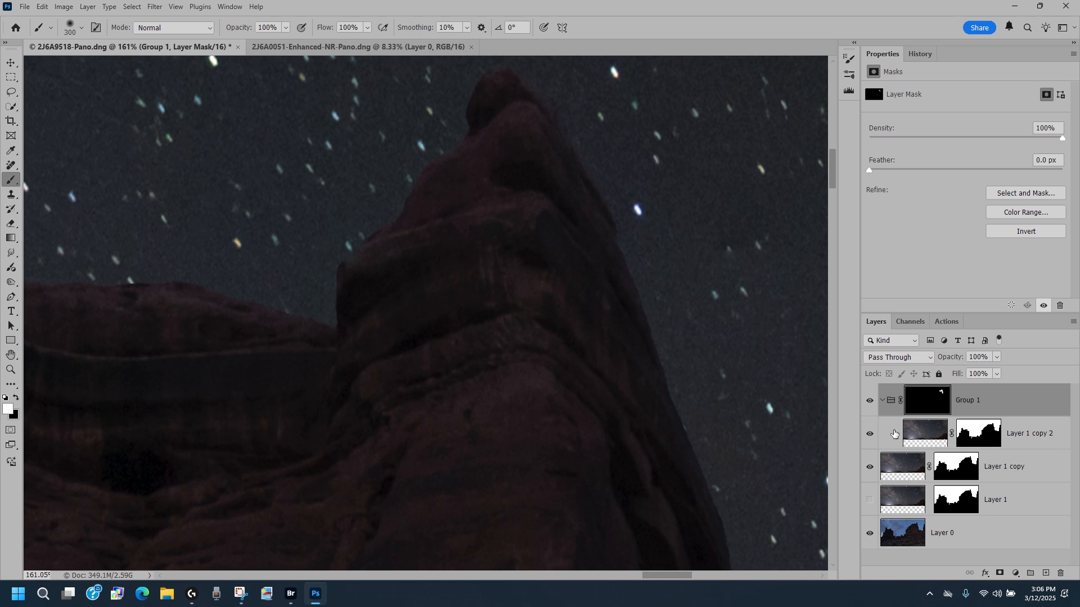
left_click(881, 401)
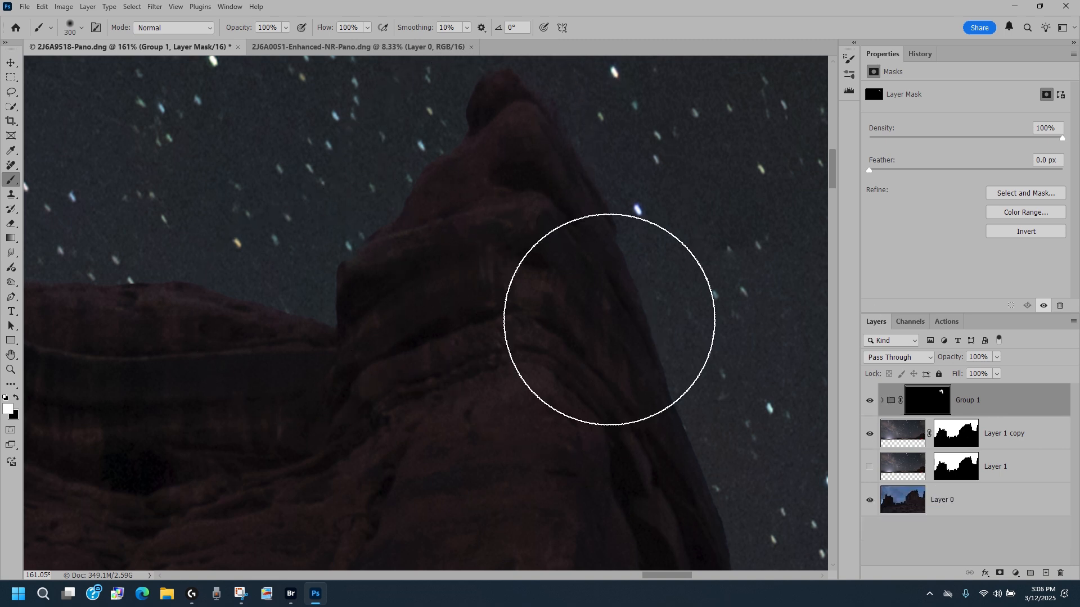
left_click_drag(430, 409, 685, 412)
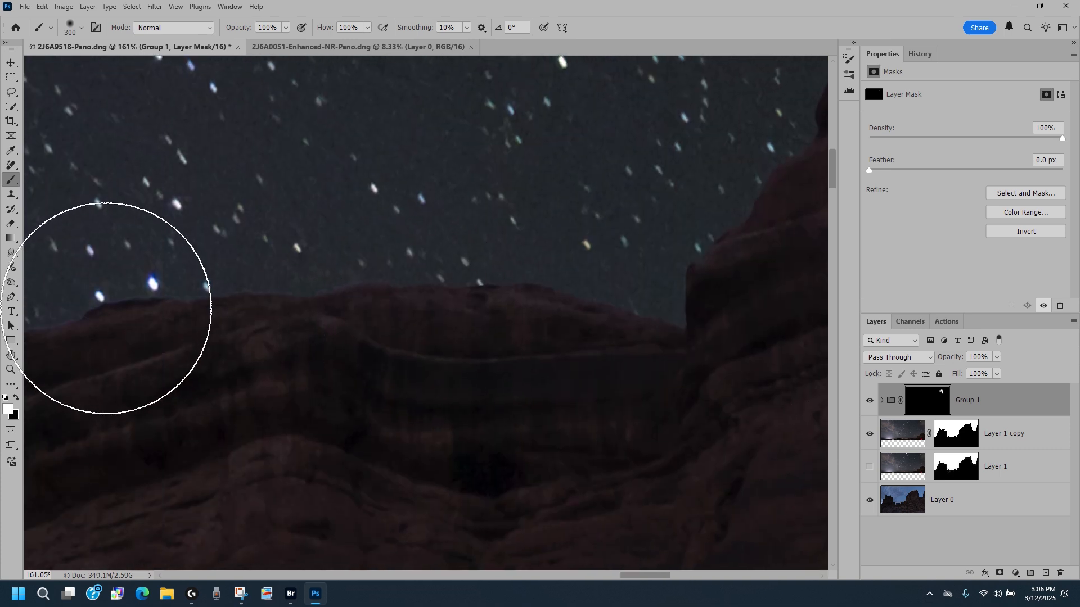
scroll(372, 324, "down", 5)
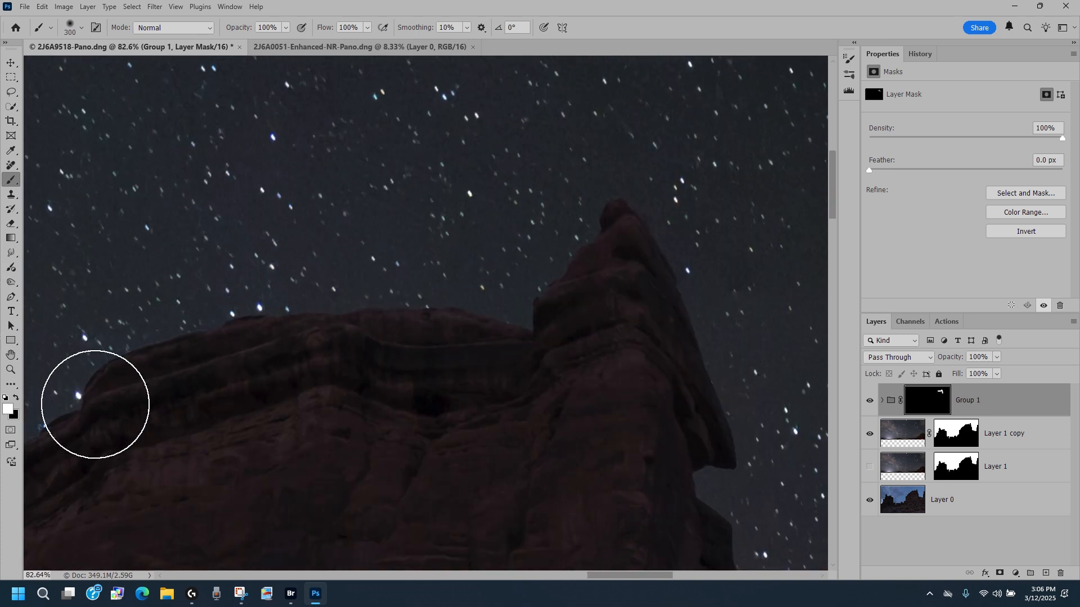
Paint white on Group 1's mask down the large butte's cliff edge and along the low ridge toward the far-right tower.
left_click_drag(511, 429, 380, 260)
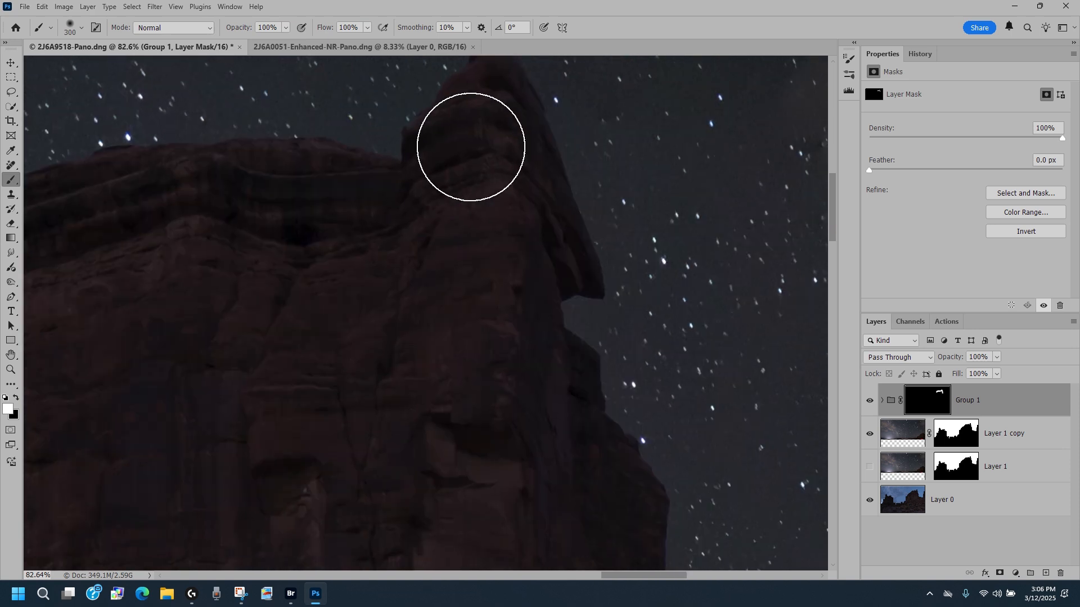
left_click_drag(586, 458, 501, 140)
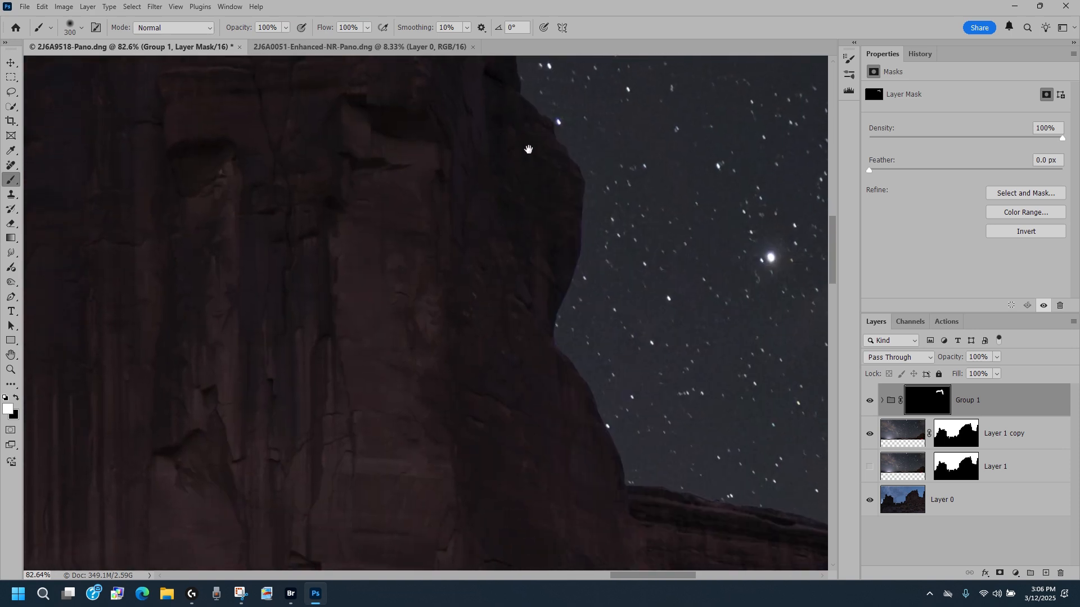
left_click_drag(583, 474, 373, 292)
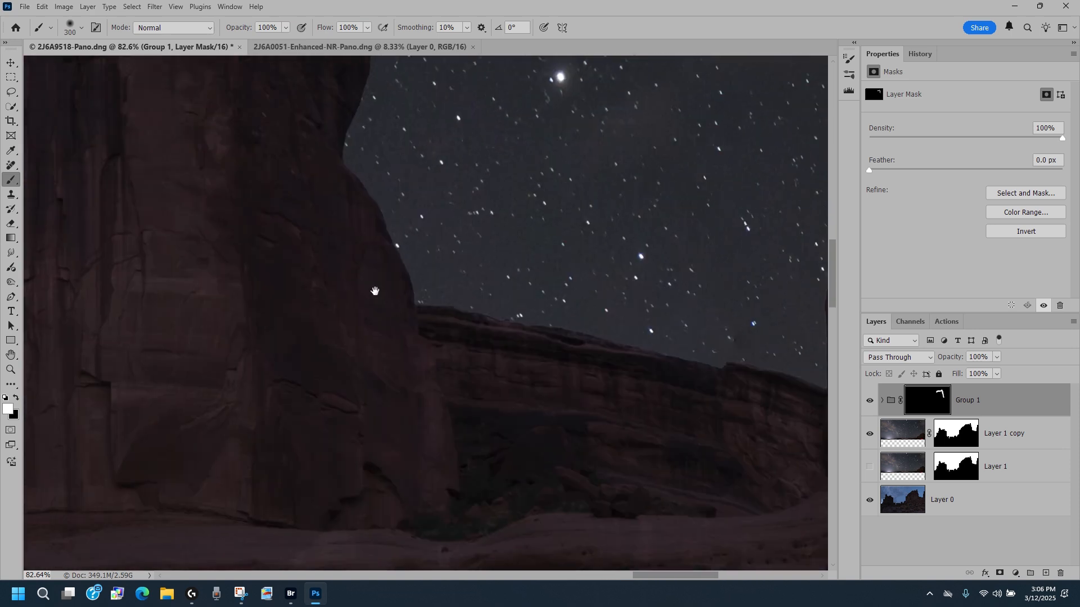
scroll(412, 238, "down", 4)
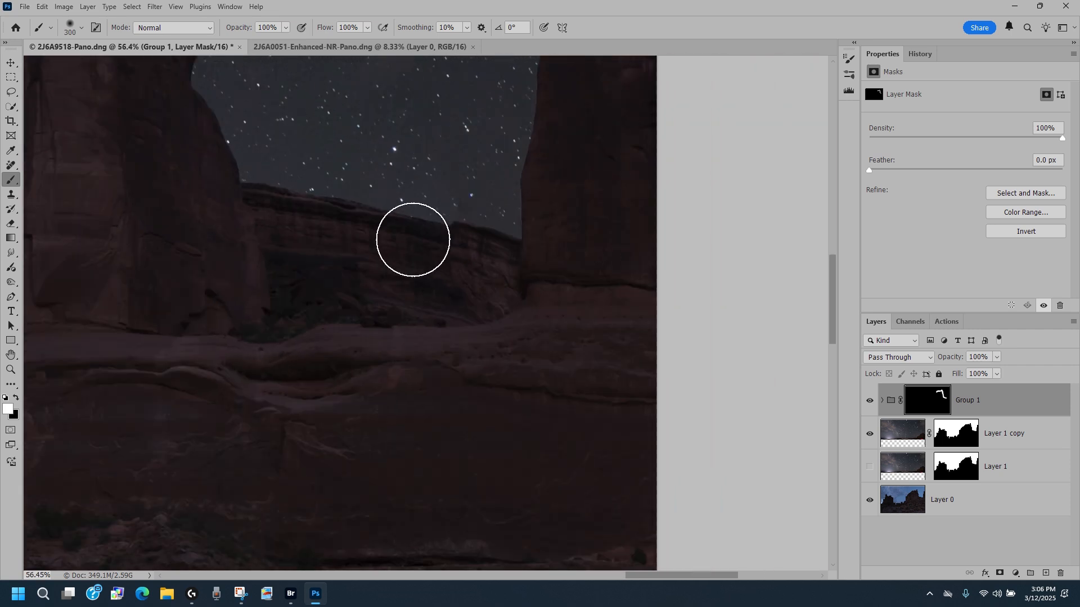
left_click_drag(176, 151, 446, 444)
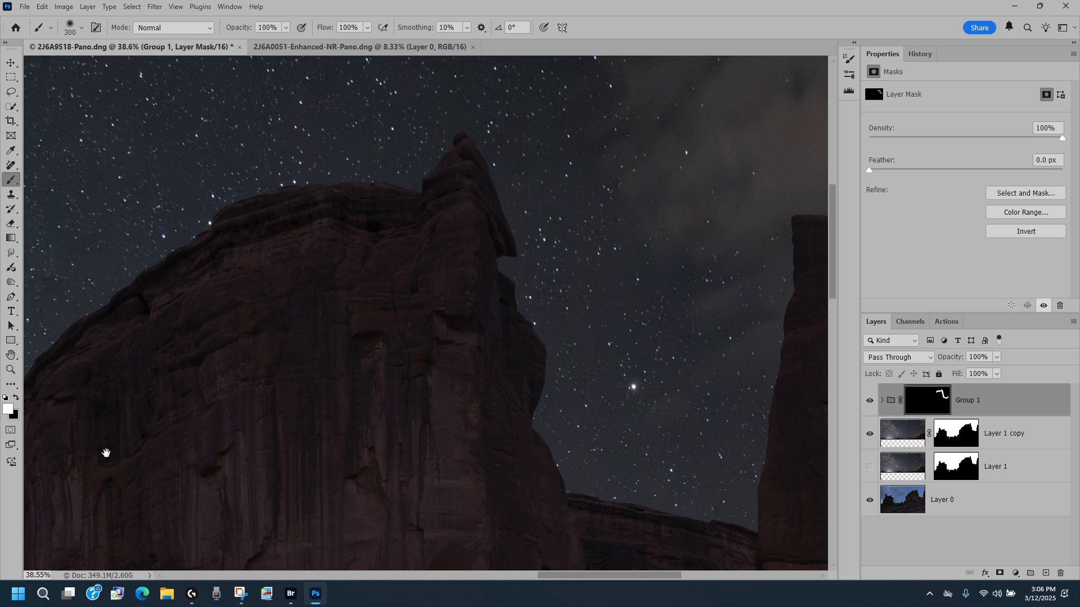
Reduce the brush to 150 px and paint Group 1's mask white over the bright gap beside the left butte's outermost spire.
left_click_drag(106, 453, 775, 292)
left_click_drag(383, 456, 902, 206)
left_click_drag(390, 388, 824, 553)
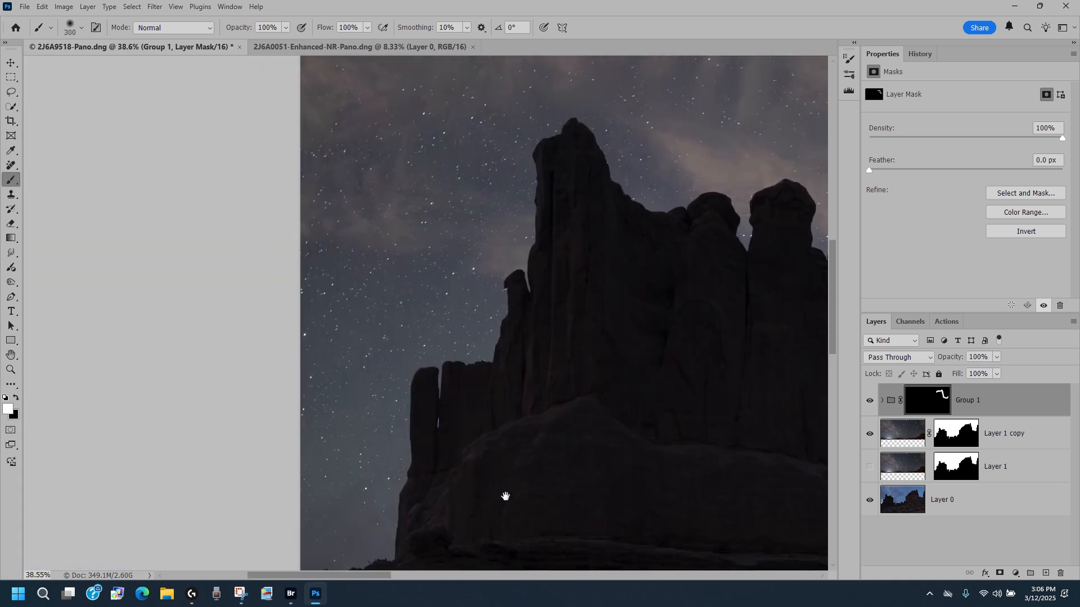
scroll(489, 375, "up", 10)
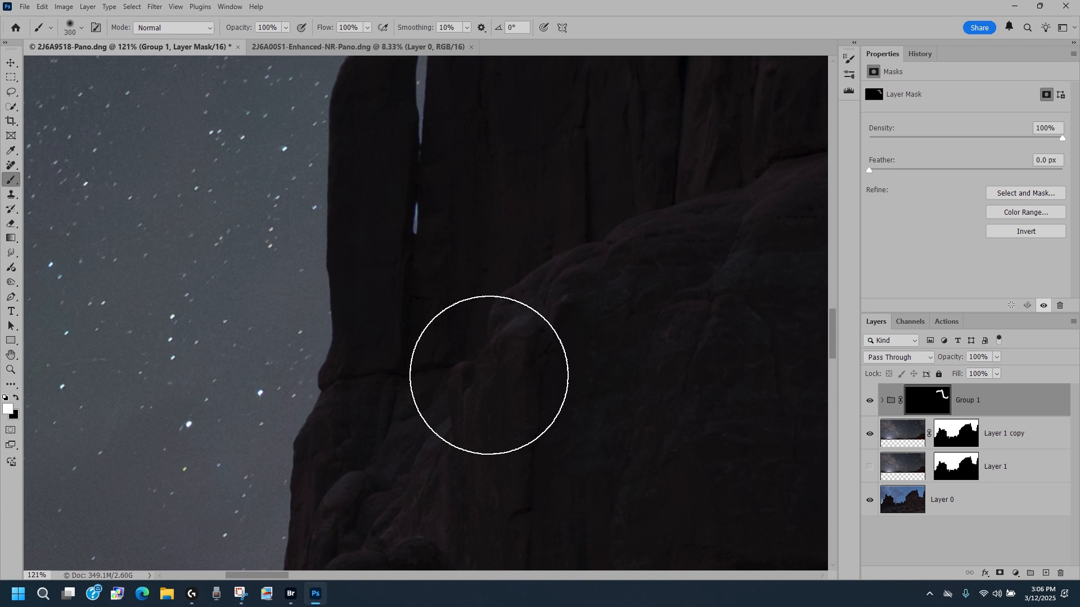
key("bracketleft")
key("bracketleft")
key("bracketleft")
key("bracketleft")
mouse_move(417, 224)
left_mouse_down()
mouse_move(417, 209)
mouse_move(414, 245)
mouse_move(417, 207)
left_mouse_up()
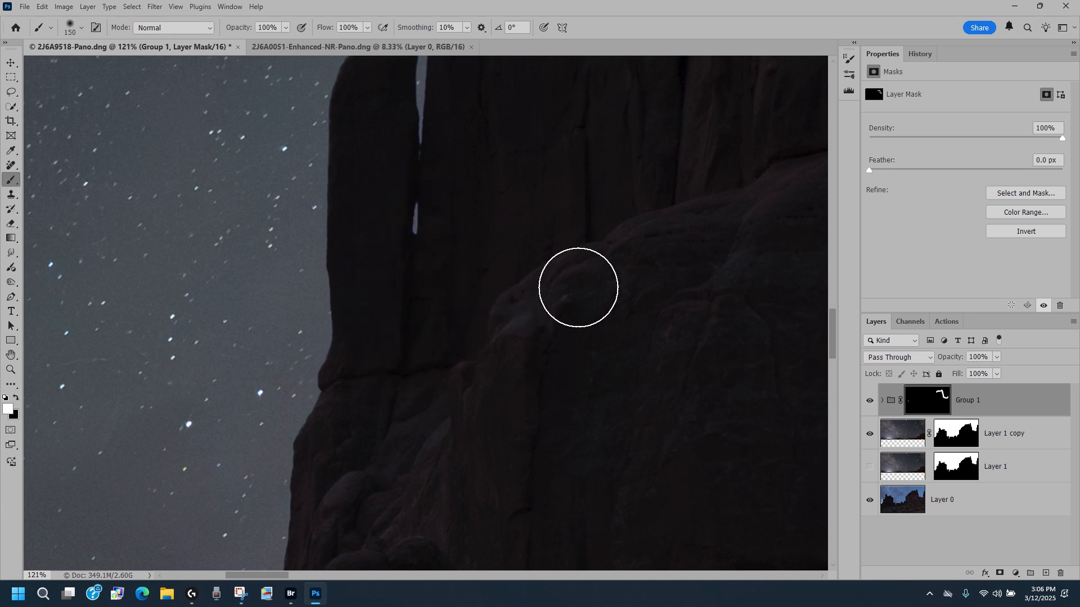
scroll(578, 287, "down", 10)
left_click_drag(706, 304, 430, 460)
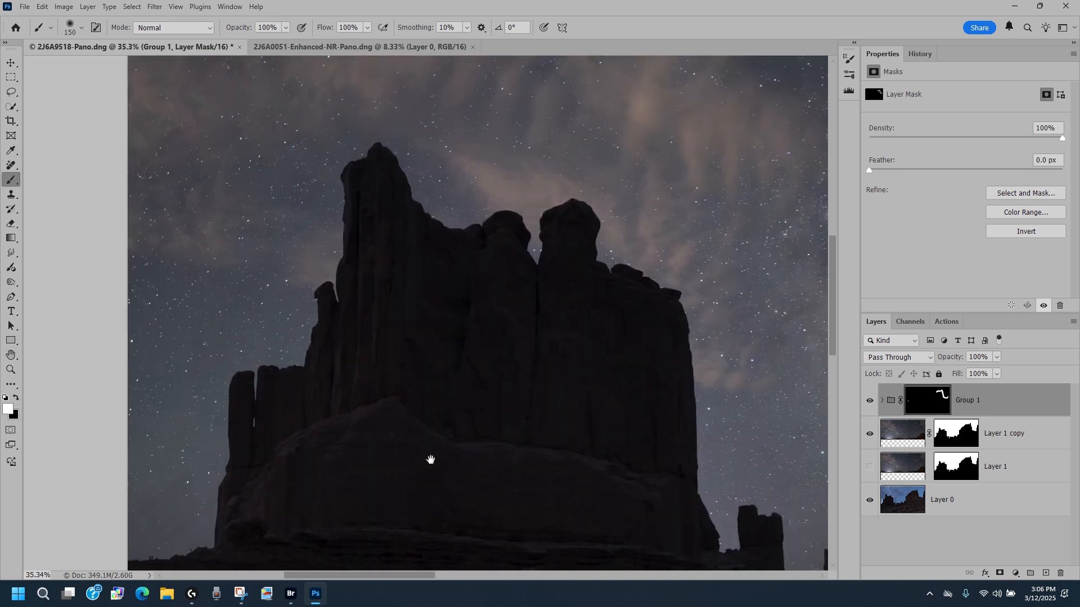
scroll(552, 422, "down", 3)
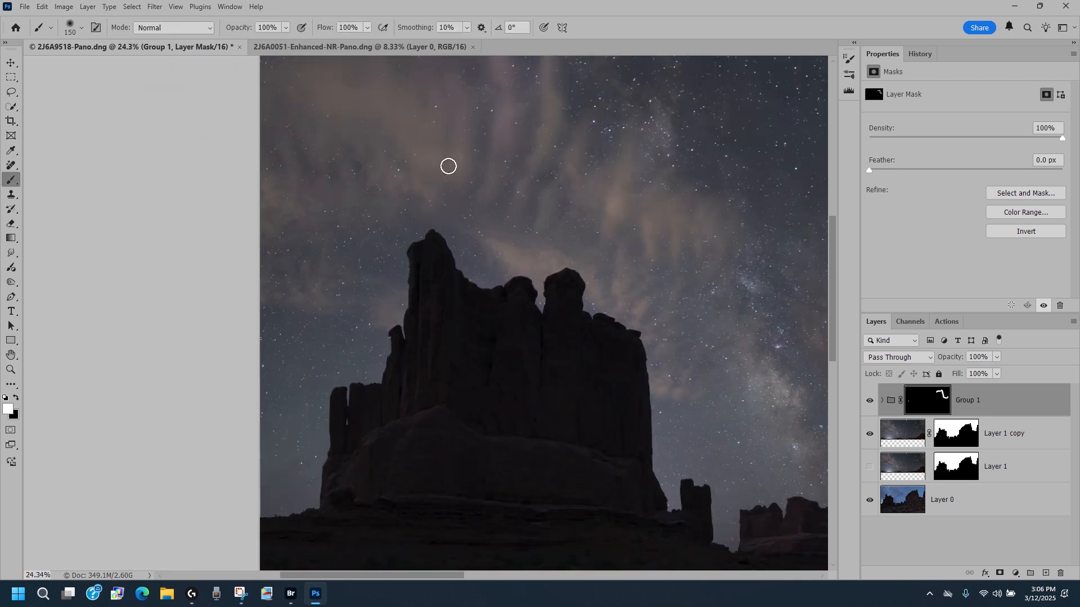
Fit the whole image on screen, duplicate the foreground Layer 0, and open the duplicate in the Camera Raw Filter.
key("z")
left_click(384, 27)
key("b")
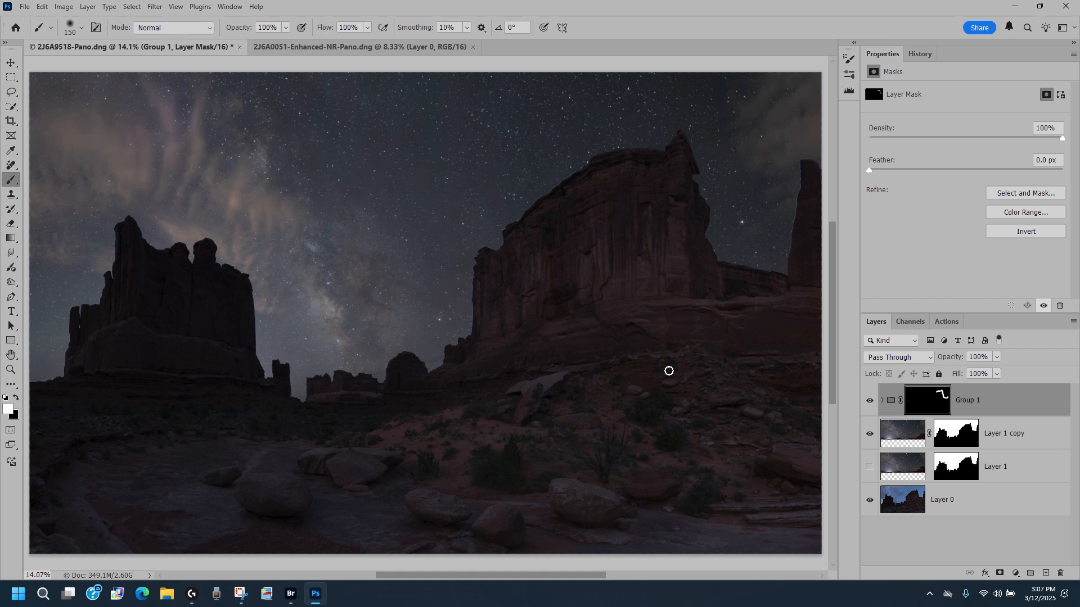
left_click(964, 503)
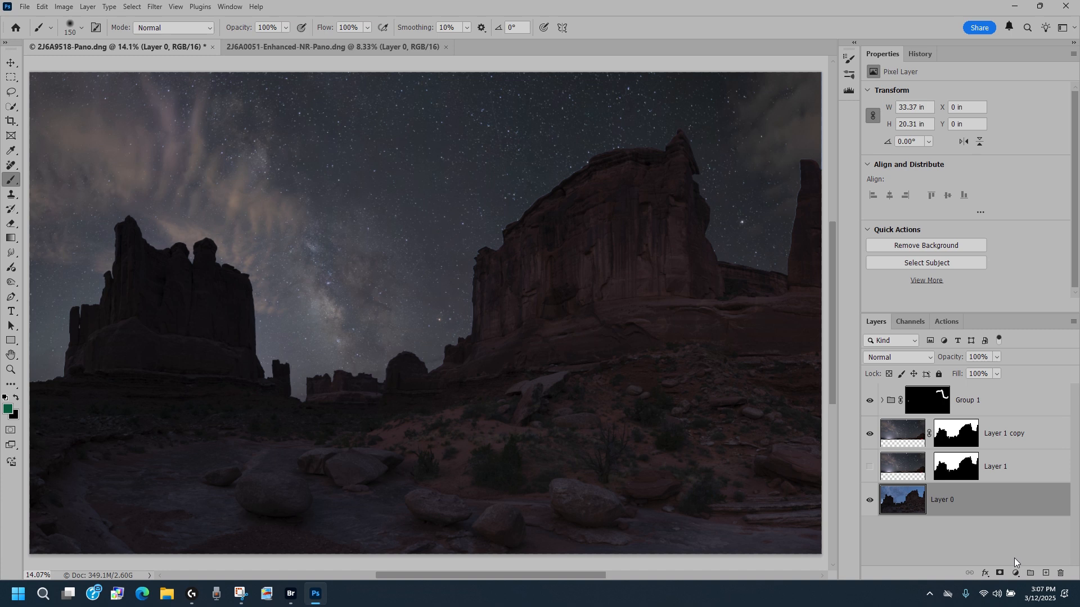
key("ctrl+j")
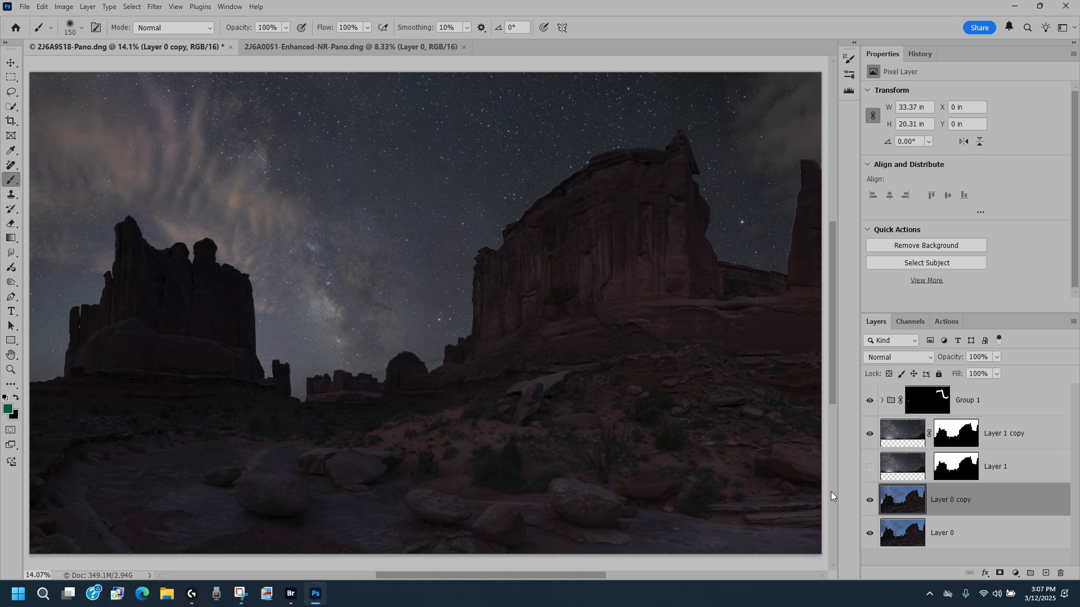
left_click(155, 6)
left_click(174, 92)
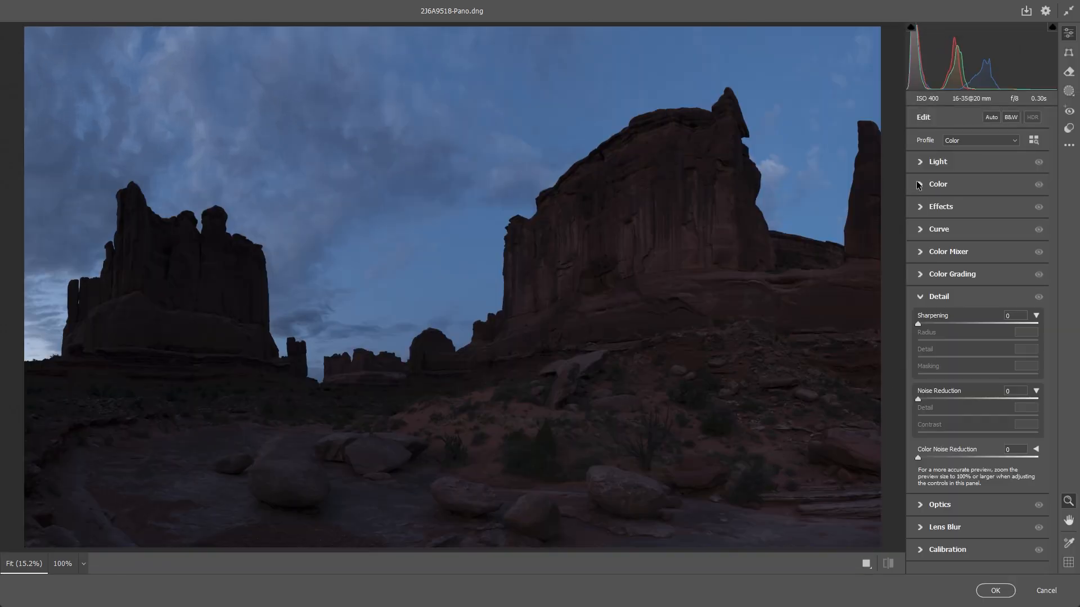
Set the foreground copy's Temperature to +8 and Clarity to +15.
left_click(923, 185)
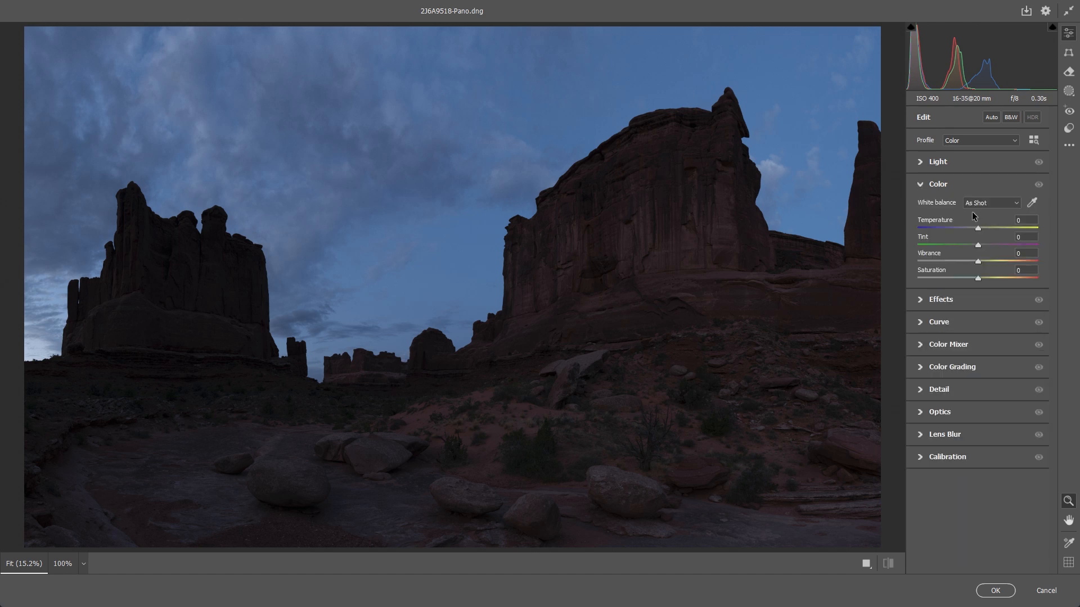
left_click_drag(977, 230, 983, 229)
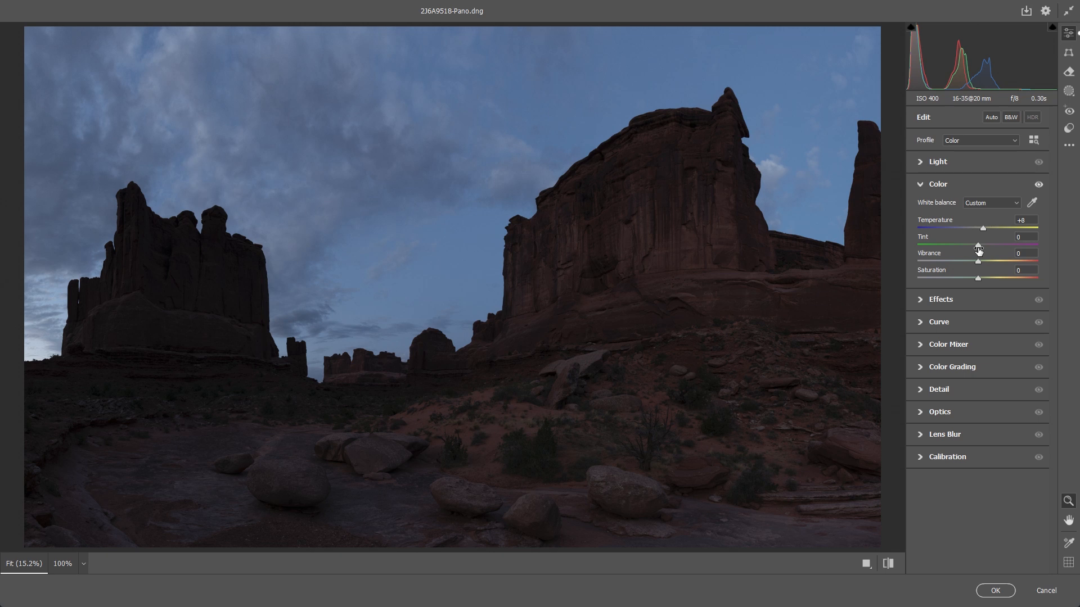
left_click(923, 162)
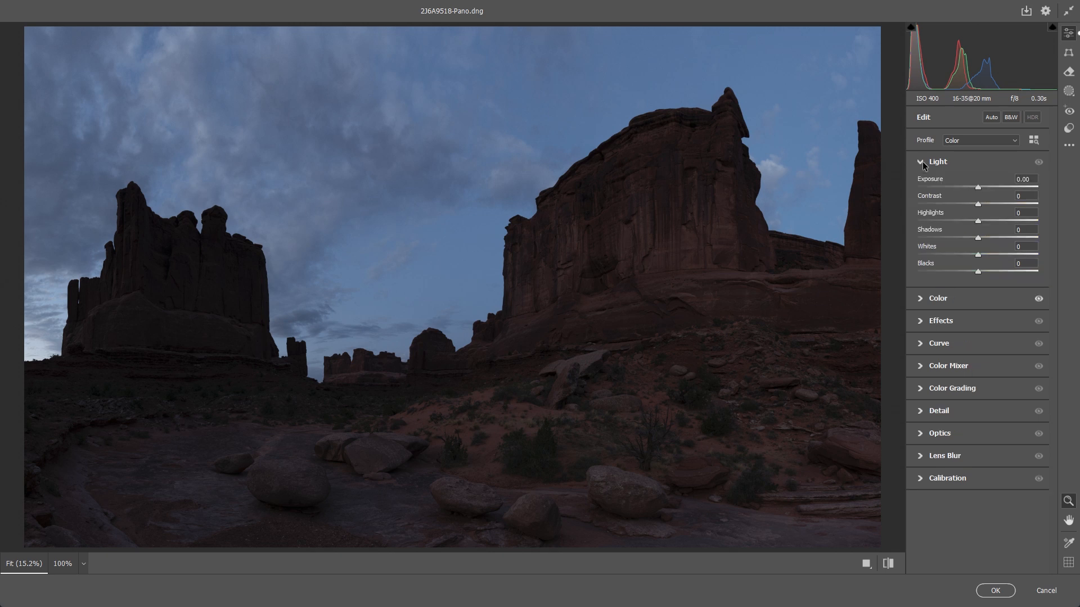
left_click(920, 321)
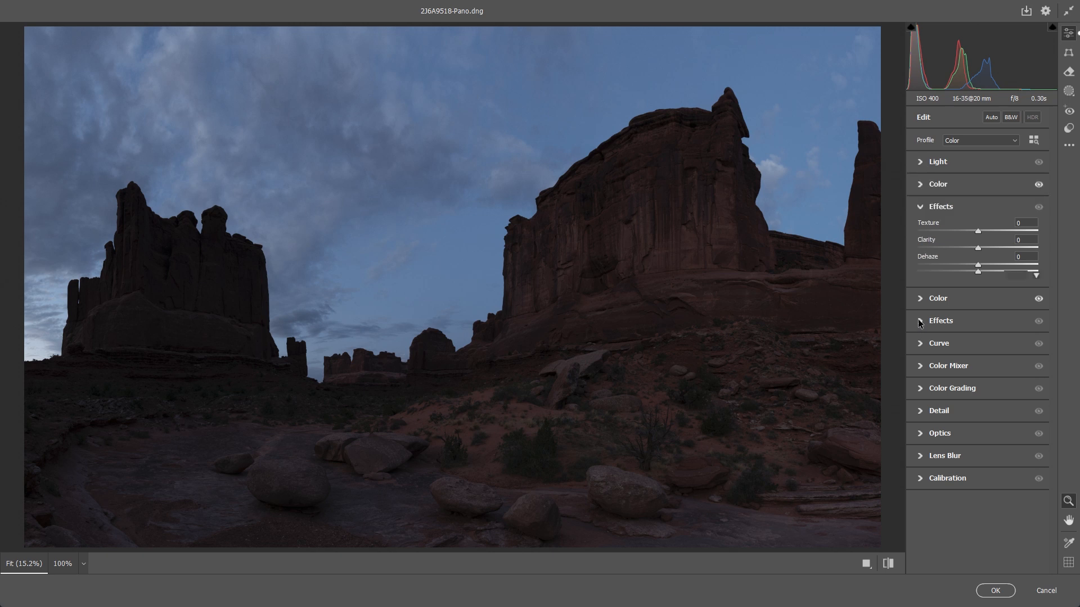
left_click_drag(977, 251, 986, 254)
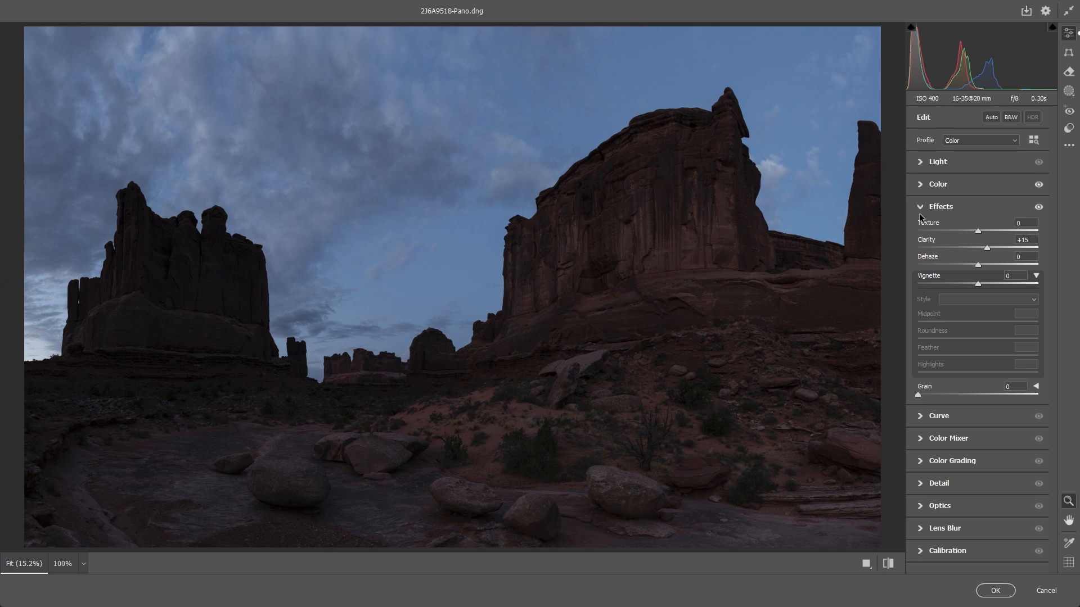
Raise the foreground copy's Shadows slightly and apply the Camera Raw adjustments.
left_click(925, 164)
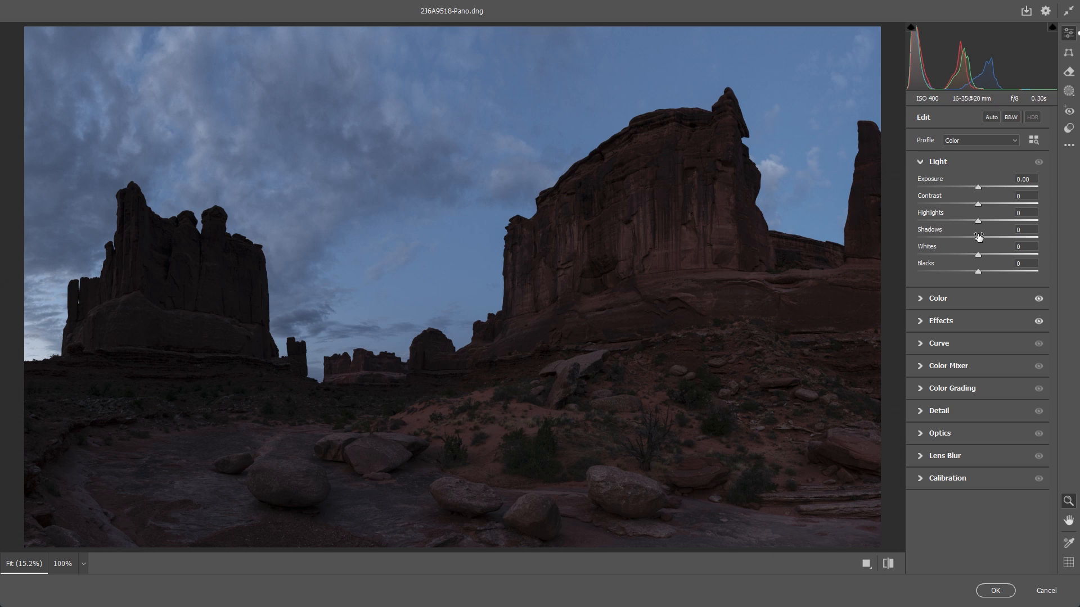
left_click_drag(979, 238, 986, 240)
left_click(995, 591)
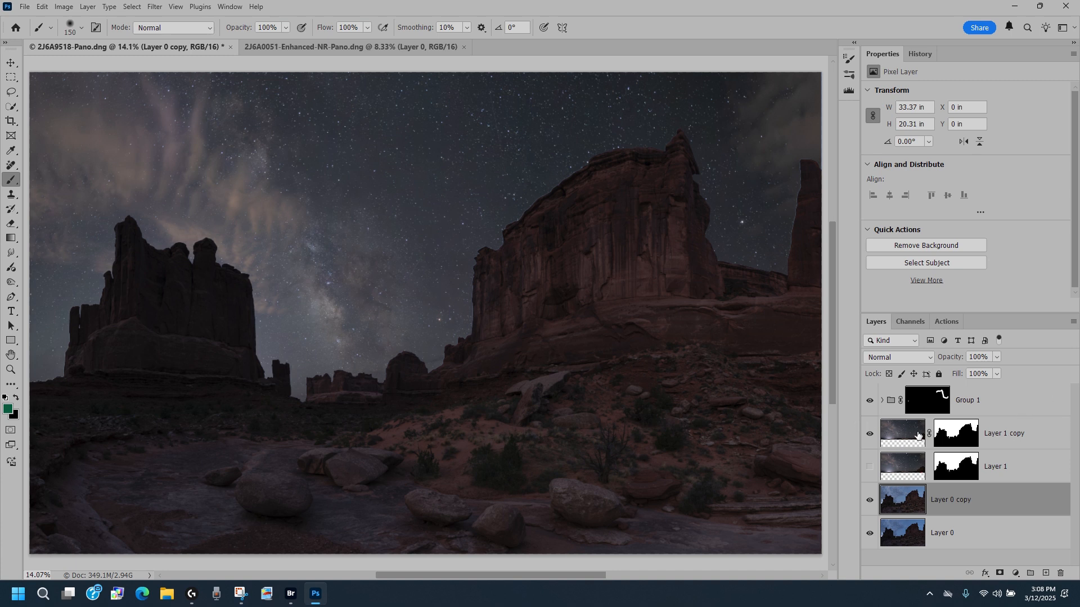
Duplicate the Layer 1 copy sky layer and open the duplicate in the Camera Raw Filter.
left_click(1029, 433)
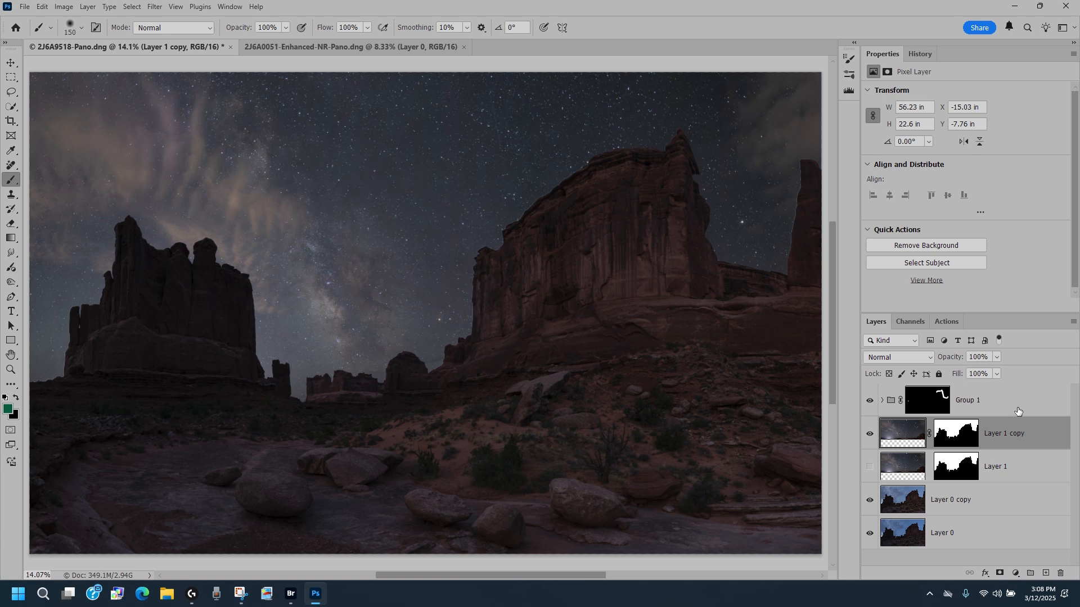
key("ctrl+j")
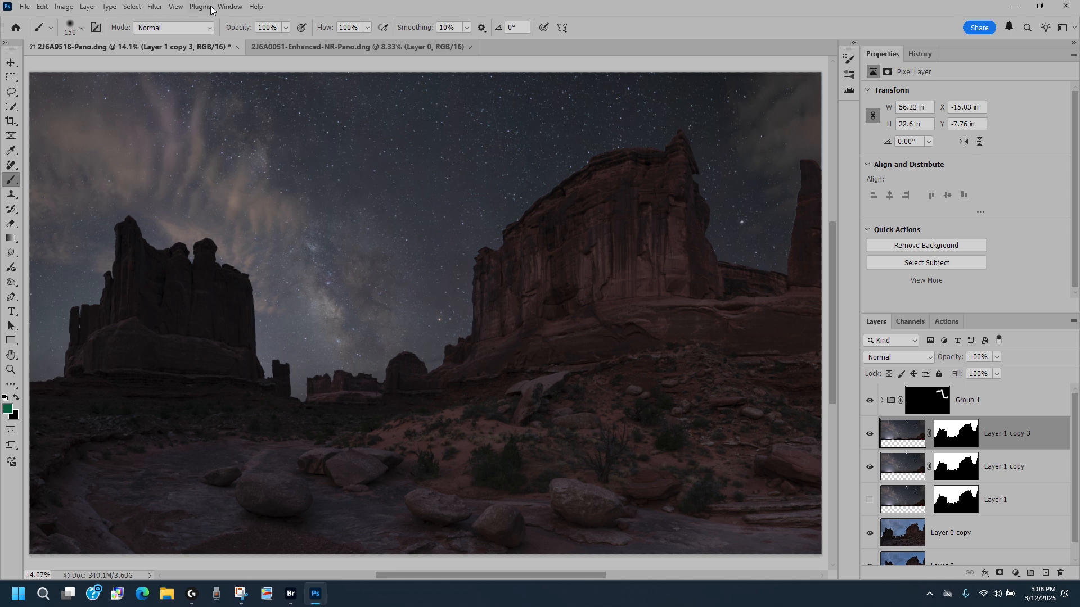
left_click(156, 10)
left_click(186, 92)
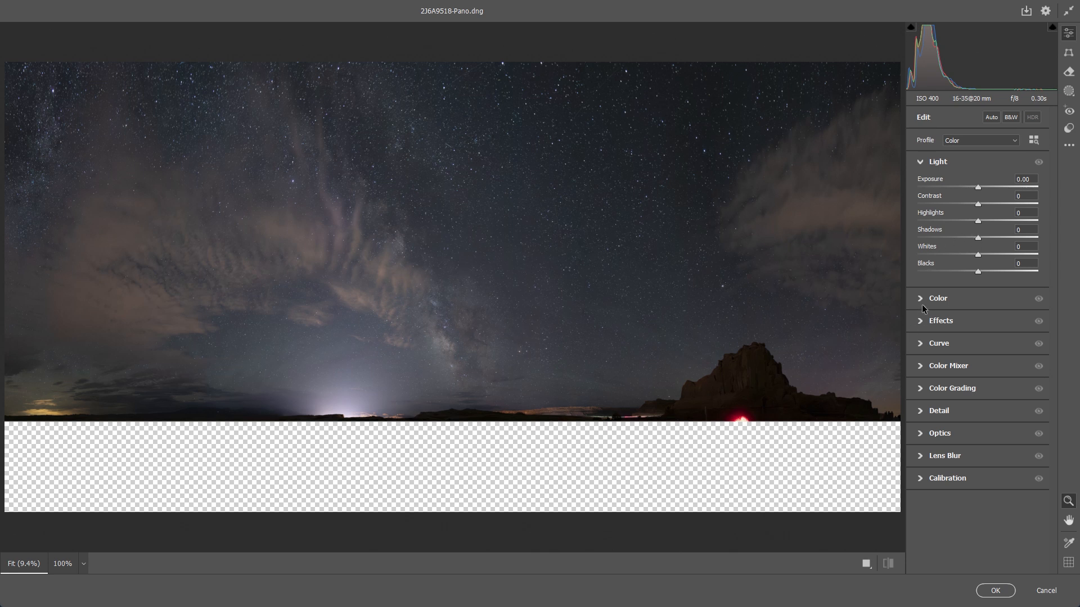
Set the sky copy's Clarity to +14 and Dehaze to +13, compare with the default settings, and apply the Camera Raw adjustments.
left_click(921, 322)
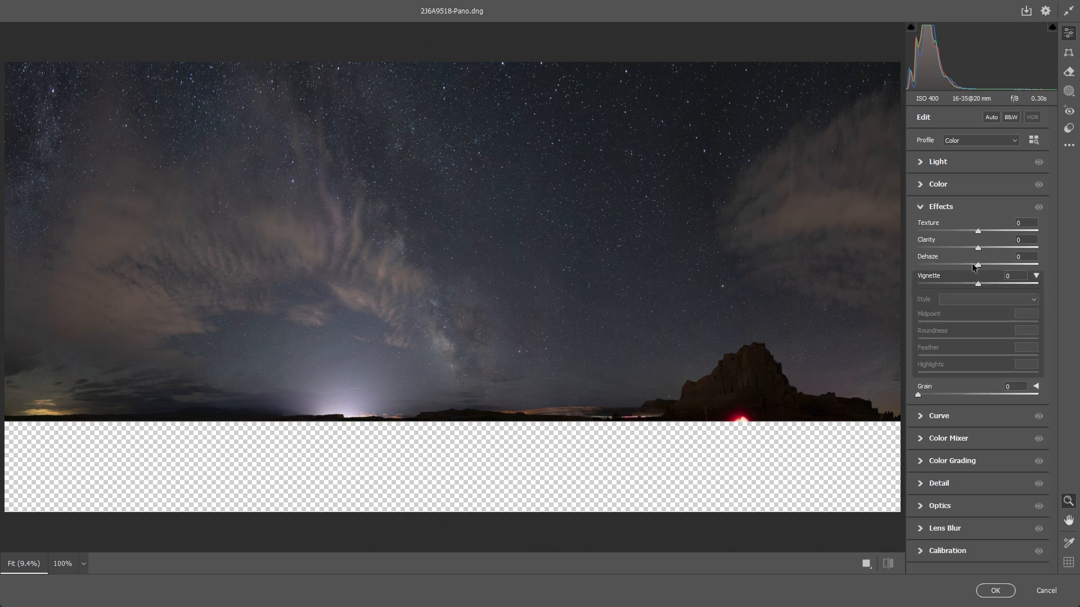
left_click_drag(978, 248, 987, 249)
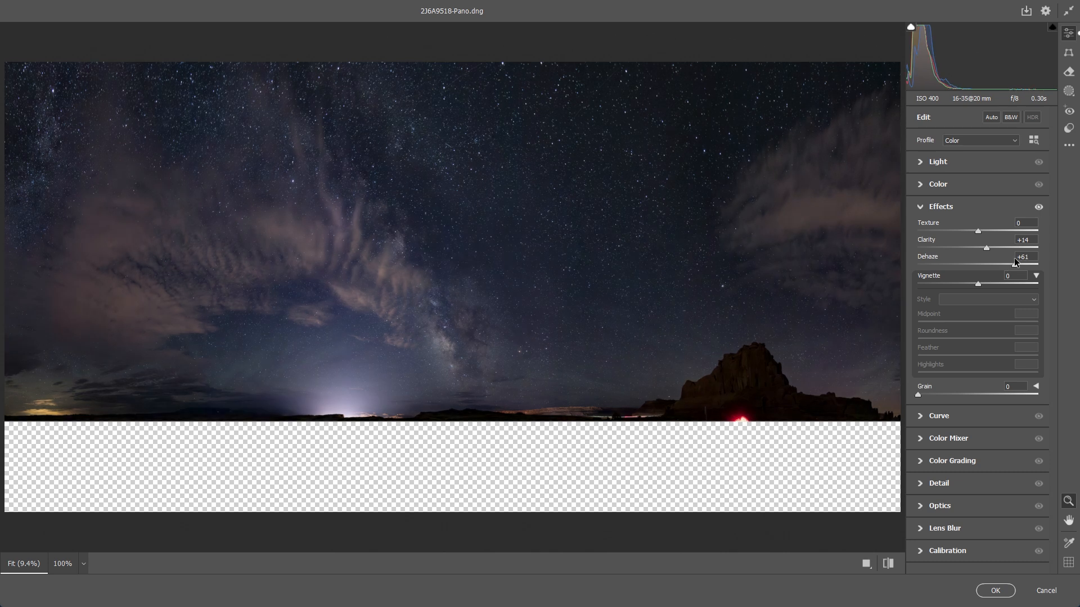
left_click_drag(993, 265, 986, 265)
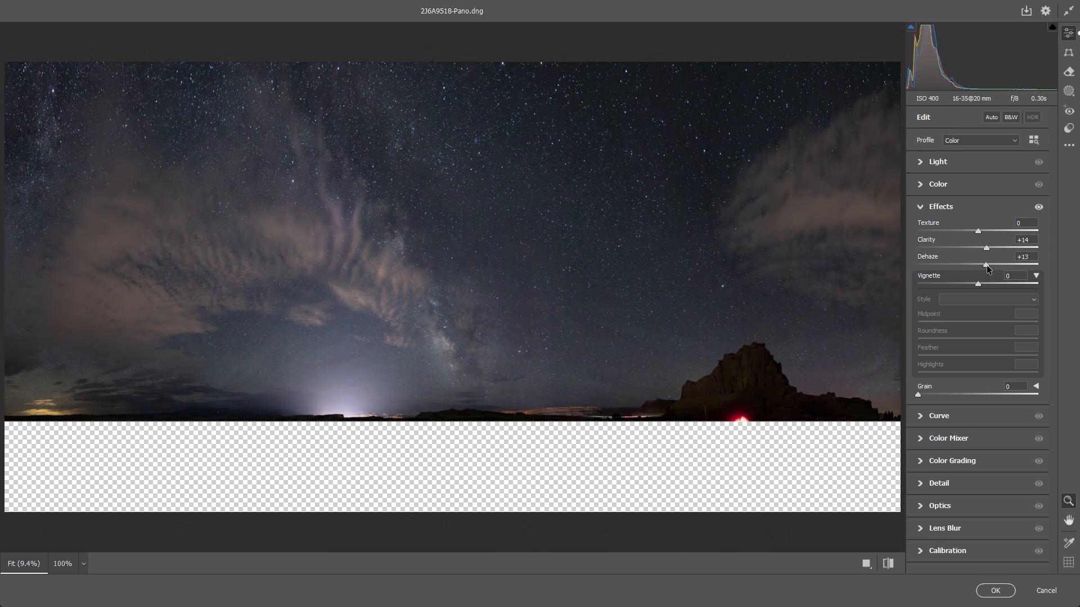
left_click(889, 561)
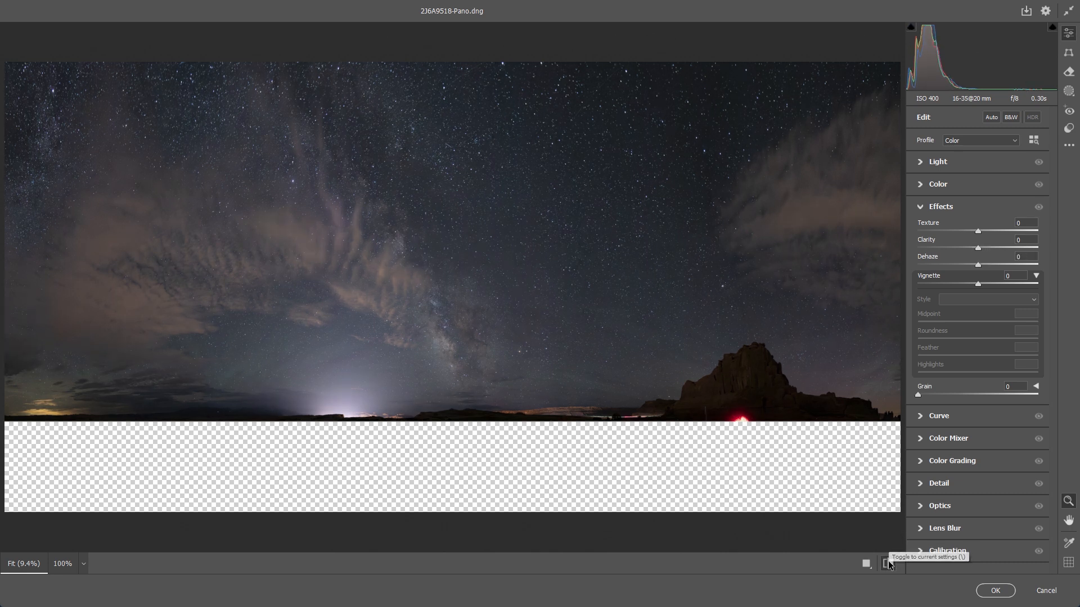
left_click(889, 561)
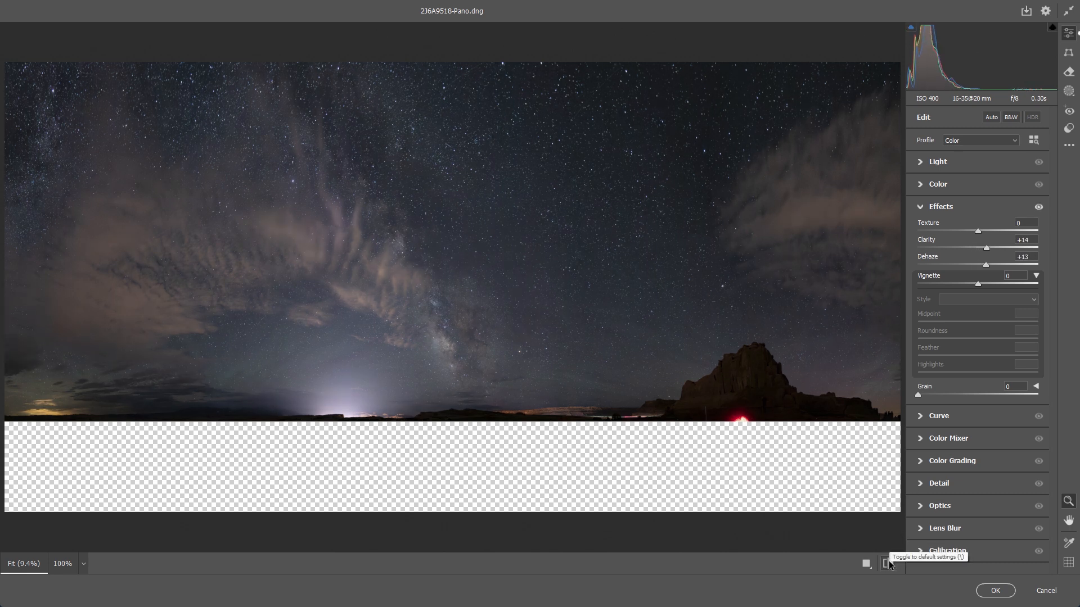
left_click(994, 590)
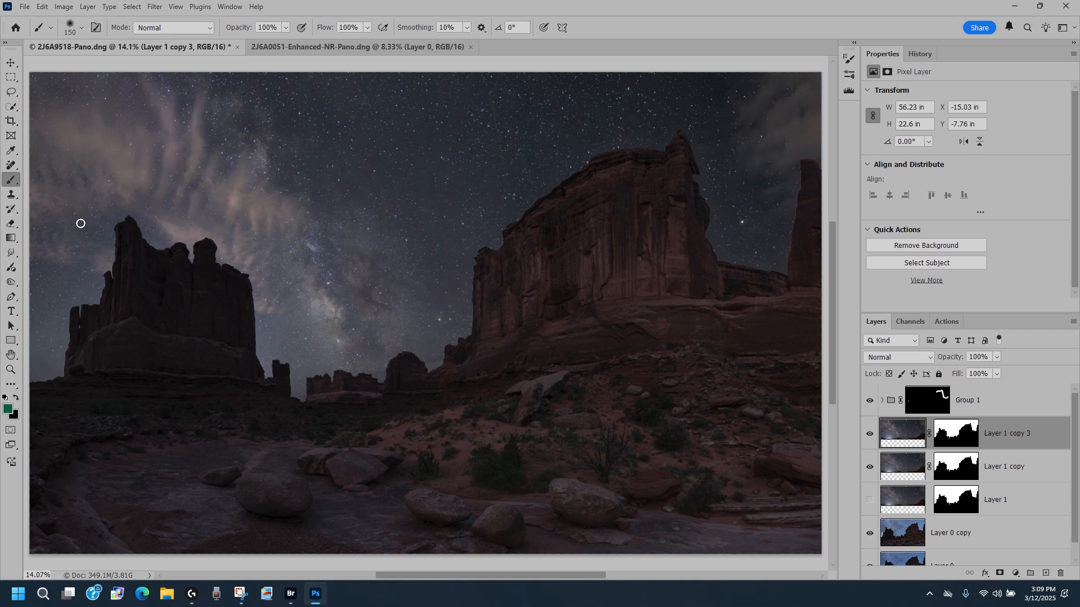
Dodge the Milky Way core on Layer 1 copy 3 with a 700 px brush, Midtones range and 6% exposure, and compare the layer's visibility.
left_click(10, 283)
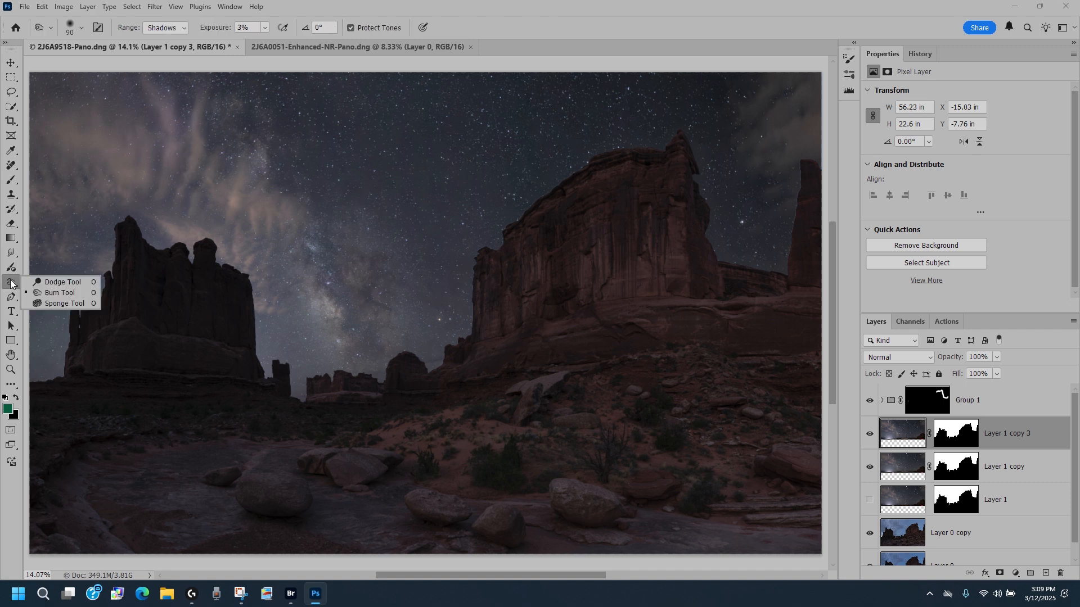
left_click(56, 281)
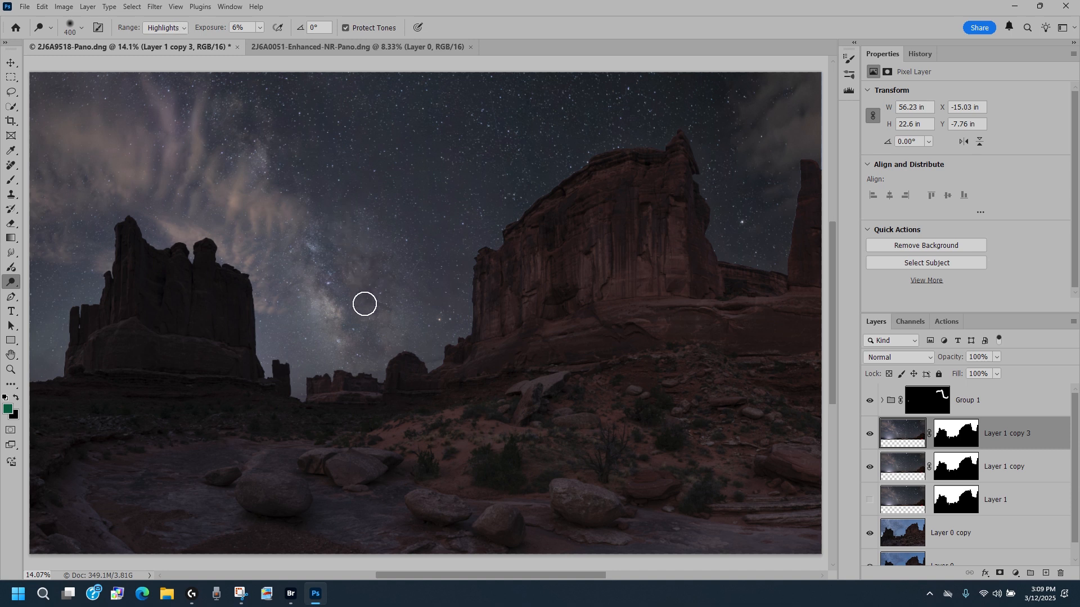
left_click(180, 25)
left_click(169, 46)
key("bracketright")
key("bracketright")
mouse_move(333, 331)
left_mouse_down()
mouse_move(309, 266)
mouse_move(321, 318)
mouse_move(371, 332)
mouse_move(379, 310)
mouse_move(354, 219)
mouse_move(395, 301)
mouse_move(395, 337)
mouse_move(347, 233)
mouse_move(402, 380)
left_mouse_up()
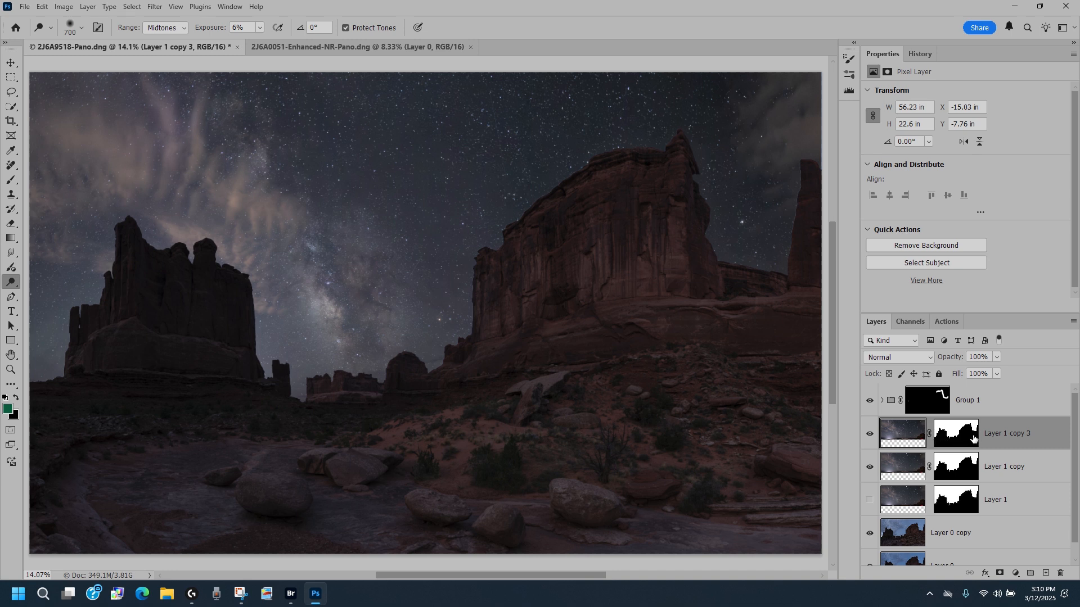
mouse_move(368, 278)
left_mouse_down()
mouse_move(347, 247)
mouse_move(366, 351)
mouse_move(322, 329)
mouse_move(332, 343)
mouse_move(354, 278)
left_mouse_up()
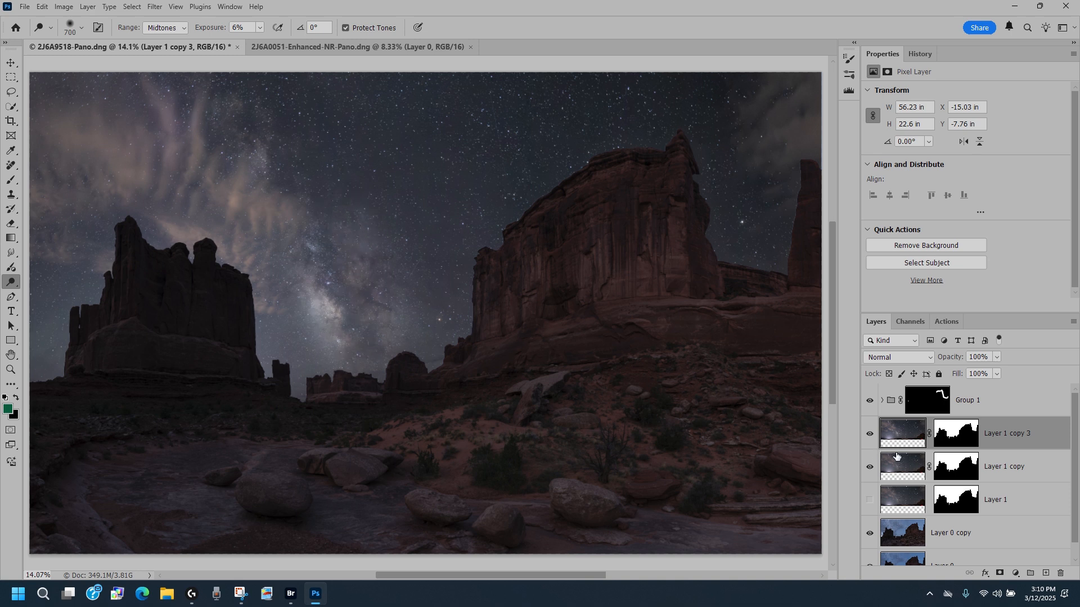
left_click(869, 435)
left_click(869, 435)
Burn the upper sky of Layer 1 copy 3 using a very large brush, Shadows range and 3% exposure.
right_click(12, 284)
left_click(51, 292)
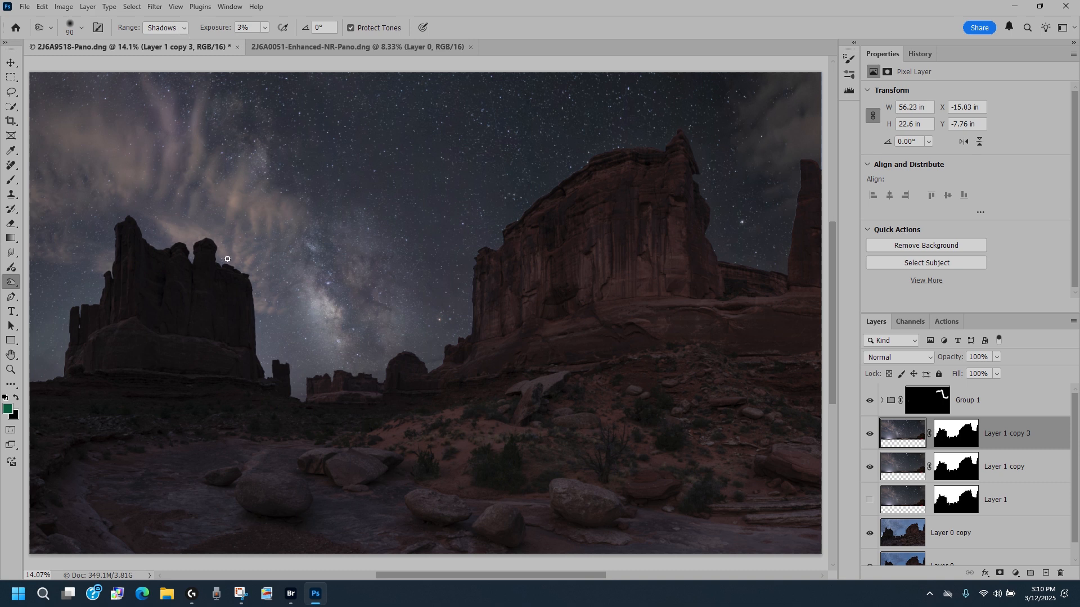
key("bracketright")
key("bracketright")
key("bracketright")
key("bracketright")
key("bracketright")
key("bracketright")
key("bracketright")
key("bracketright")
key("bracketright")
key("bracketright")
key("bracketright")
key("bracketright")
key("bracketright")
key("bracketright")
key("bracketright")
key("bracketright")
key("bracketright")
key("bracketright")
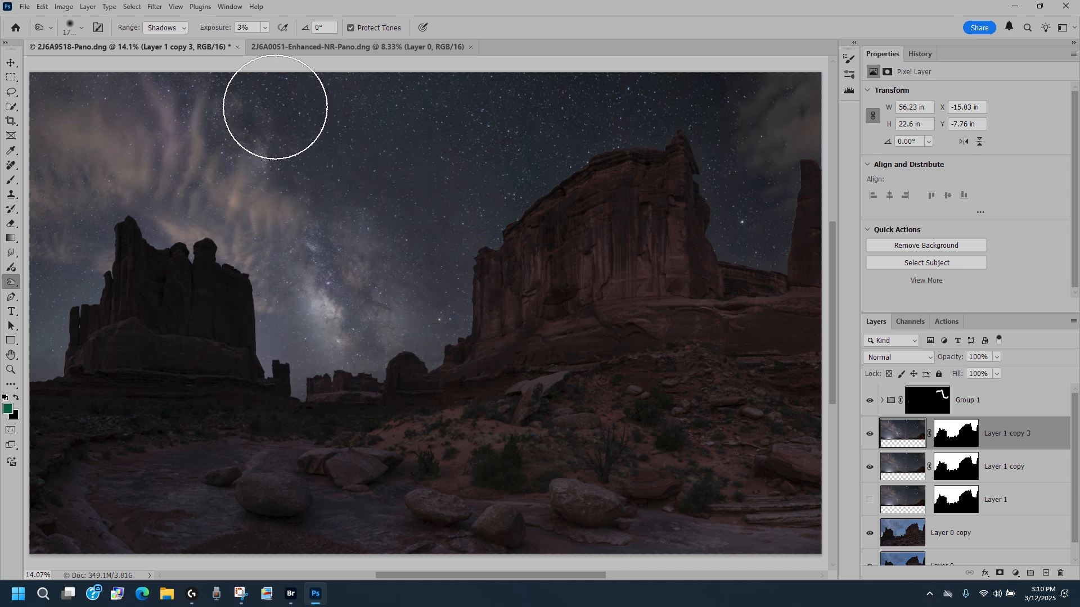
key("bracketright")
key("bracketright")
key("bracketright")
key("bracketright")
key("bracketright")
key("bracketright")
key("bracketright")
key("bracketright")
key("bracketright")
key("bracketright")
key("bracketright")
key("bracketright")
key("bracketright")
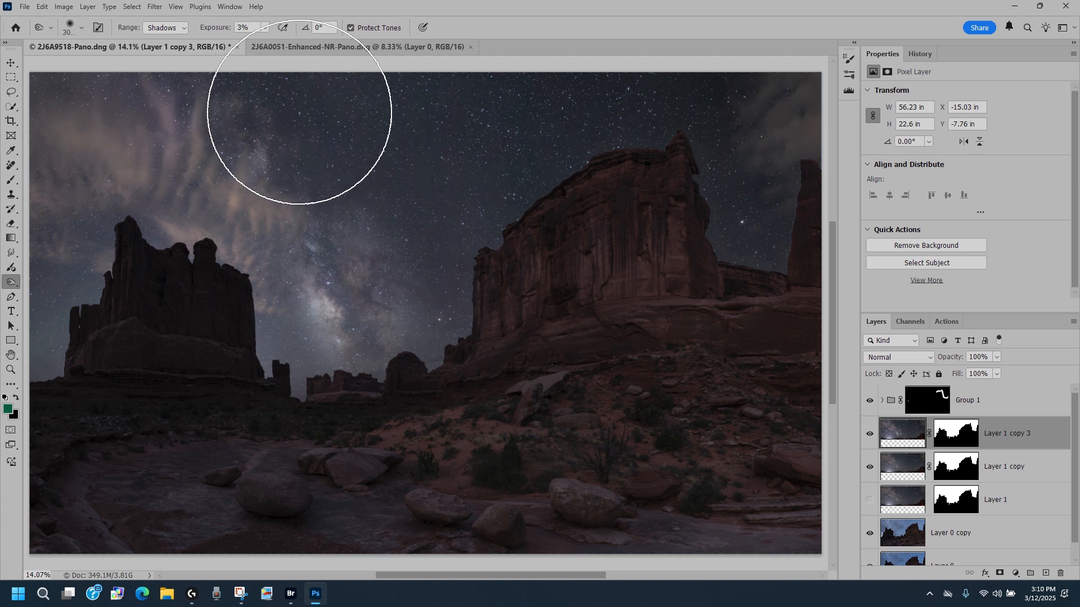
key("bracketleft")
key("bracketleft")
key("bracketleft")
key("bracketleft")
key("bracketleft")
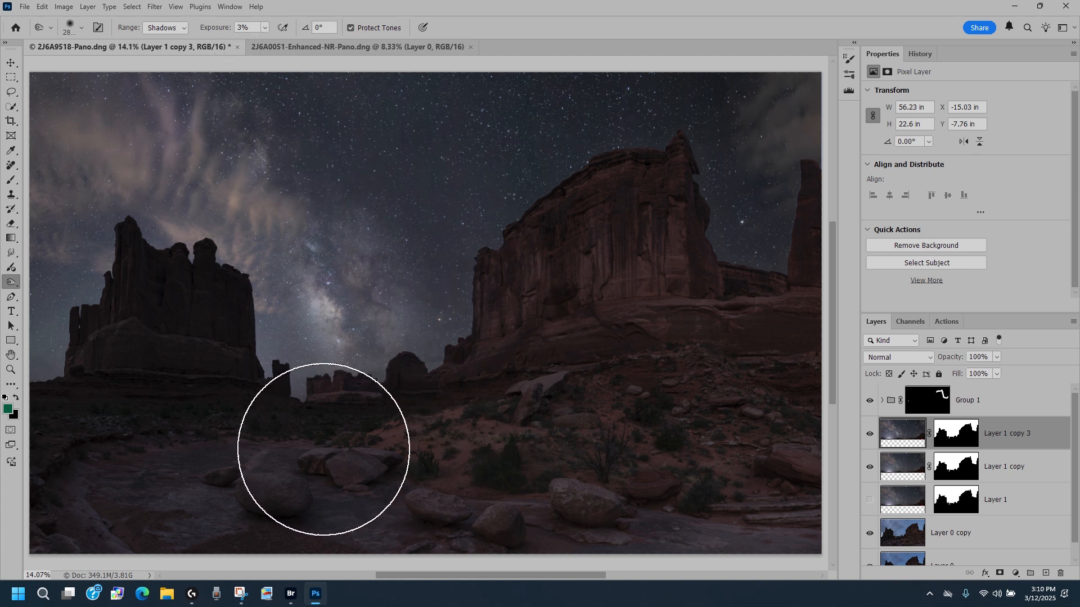
Burn the darker areas around the Milky Way with the brush reduced to 900 px and 300 px.
key("bracketleft")
key("bracketleft")
key("bracketleft")
key("bracketleft")
key("bracketleft")
key("bracketleft")
key("bracketleft")
key("bracketleft")
key("bracketleft")
key("bracketleft")
key("bracketleft")
key("bracketleft")
key("bracketleft")
key("bracketleft")
key("bracketleft")
key("bracketleft")
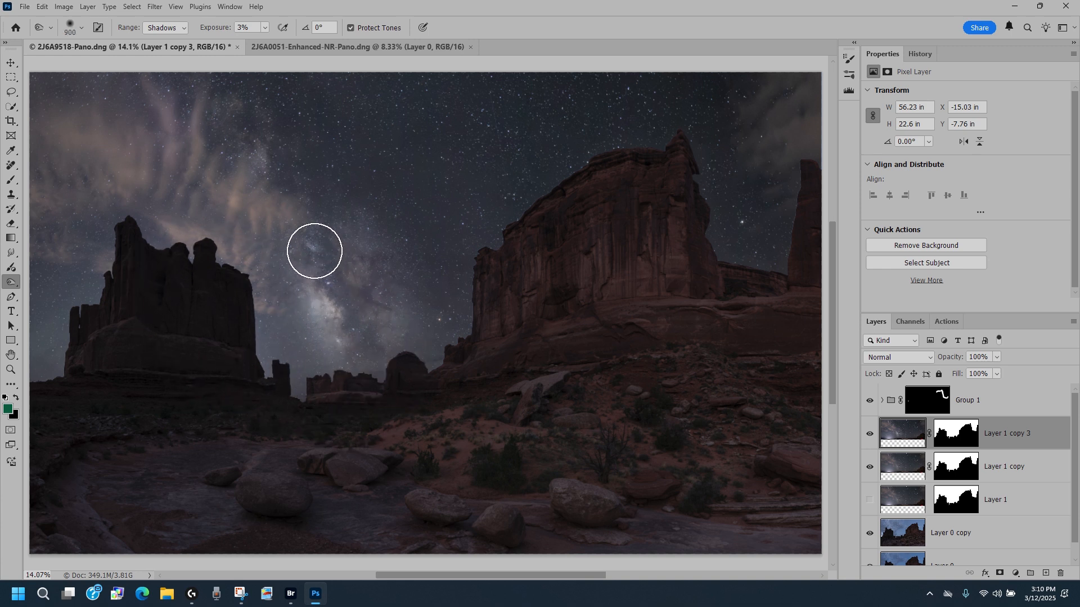
key("bracketleft")
key("bracketleft")
key("bracketleft")
key("bracketleft")
key("bracketleft")
key("bracketleft")
scroll(573, 210, "down", 3)
scroll(573, 211, "up", 3)
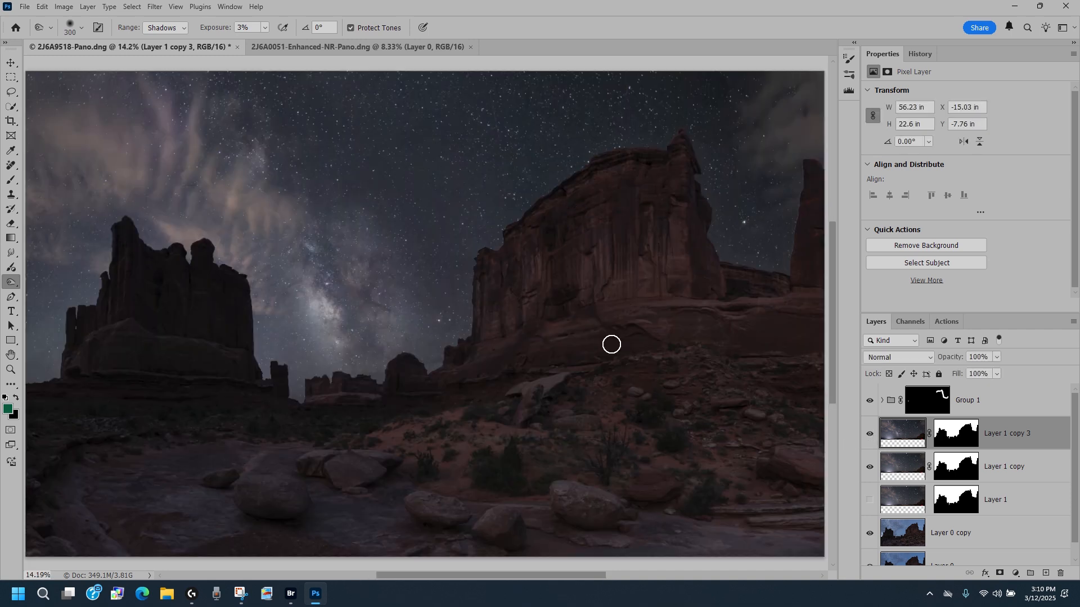